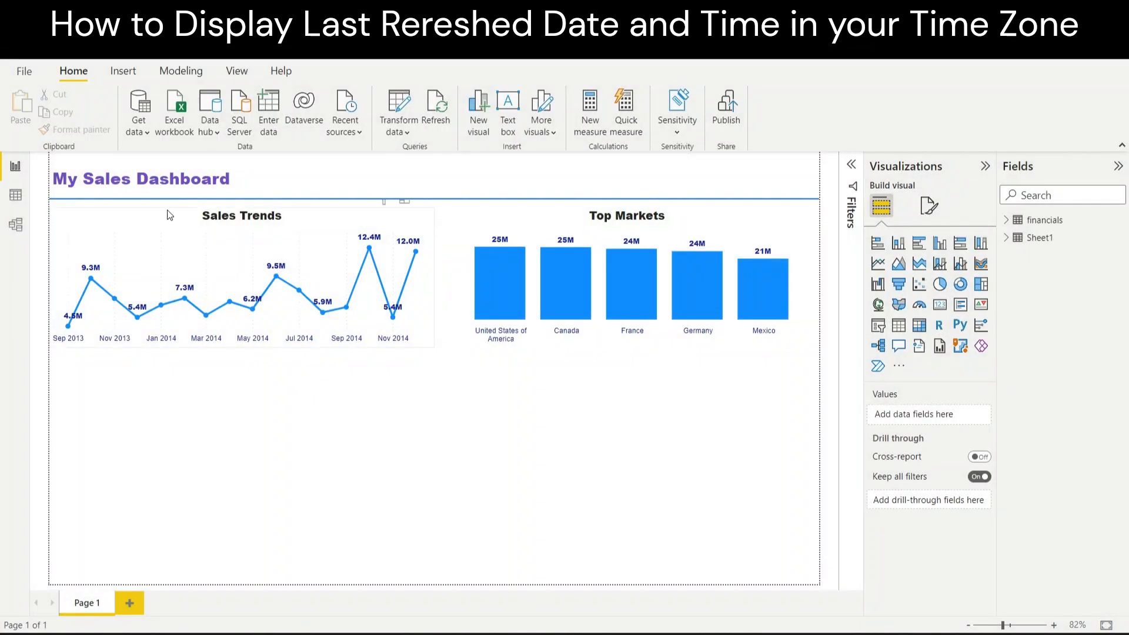
Step: Create a blank query whose source formula is =DateTimeZone.UtcNow()
{"action": "left_click", "coordinate": [140, 132]}
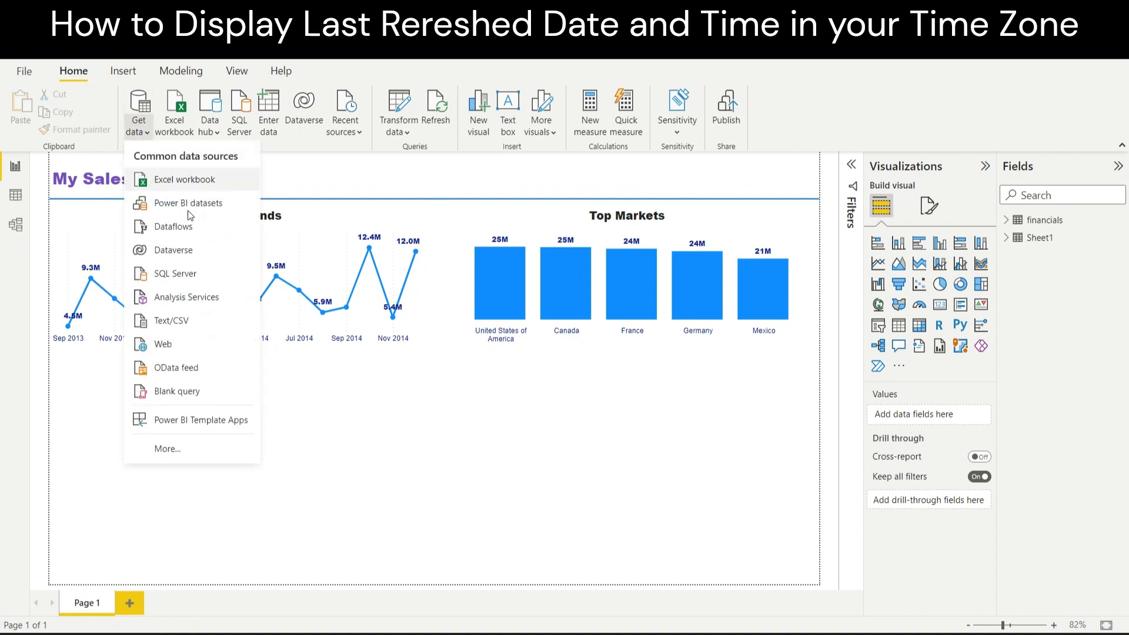
{"action": "left_click", "coordinate": [195, 391]}
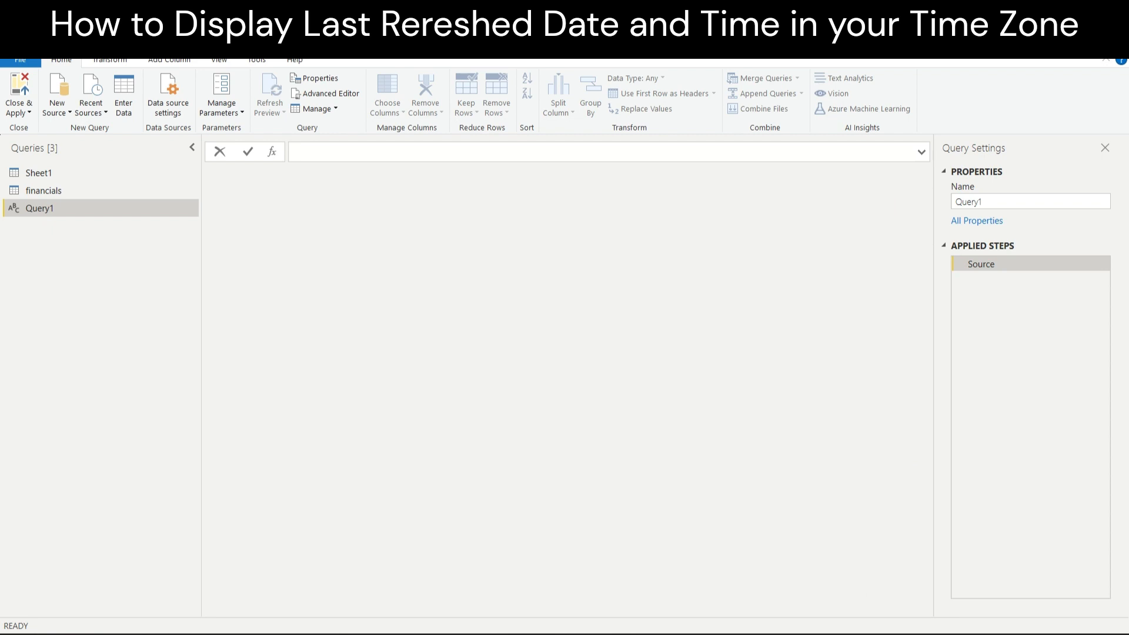
{"action": "left_click", "coordinate": [620, 158]}
{"action": "type", "text": "=utcnow"}
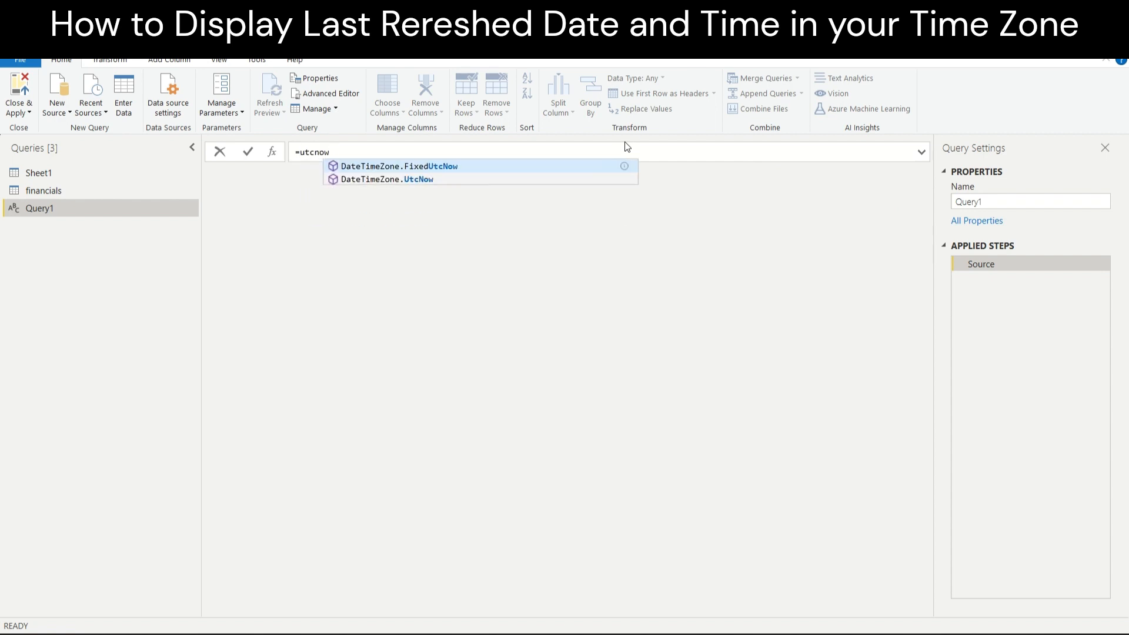
{"action": "key", "text": "Down"}
{"action": "key", "text": "Tab"}
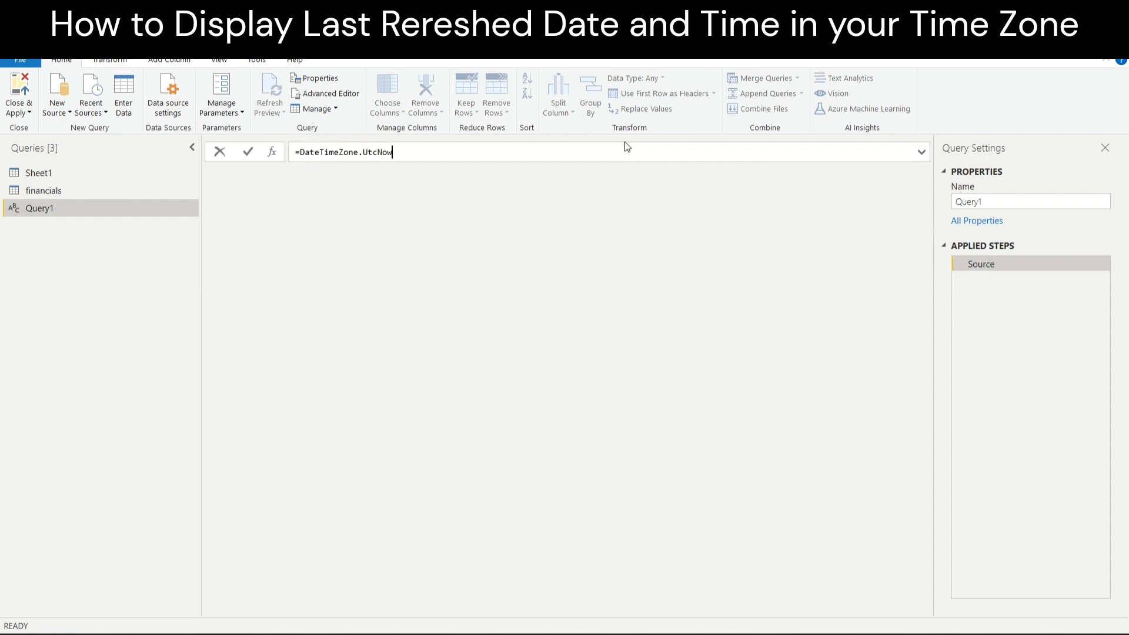
{"action": "type", "text": "()"}
{"action": "key", "text": "Return"}
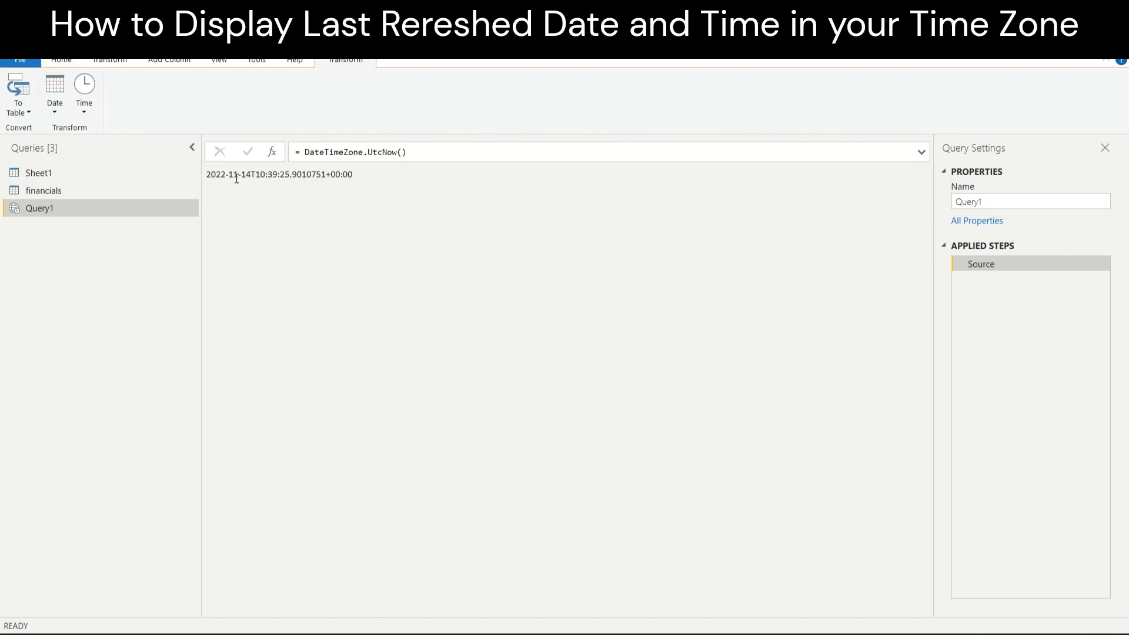
Step: Convert the query's date-time value to a table and rename its column DateTimeUTC
{"action": "left_click", "coordinate": [27, 113]}
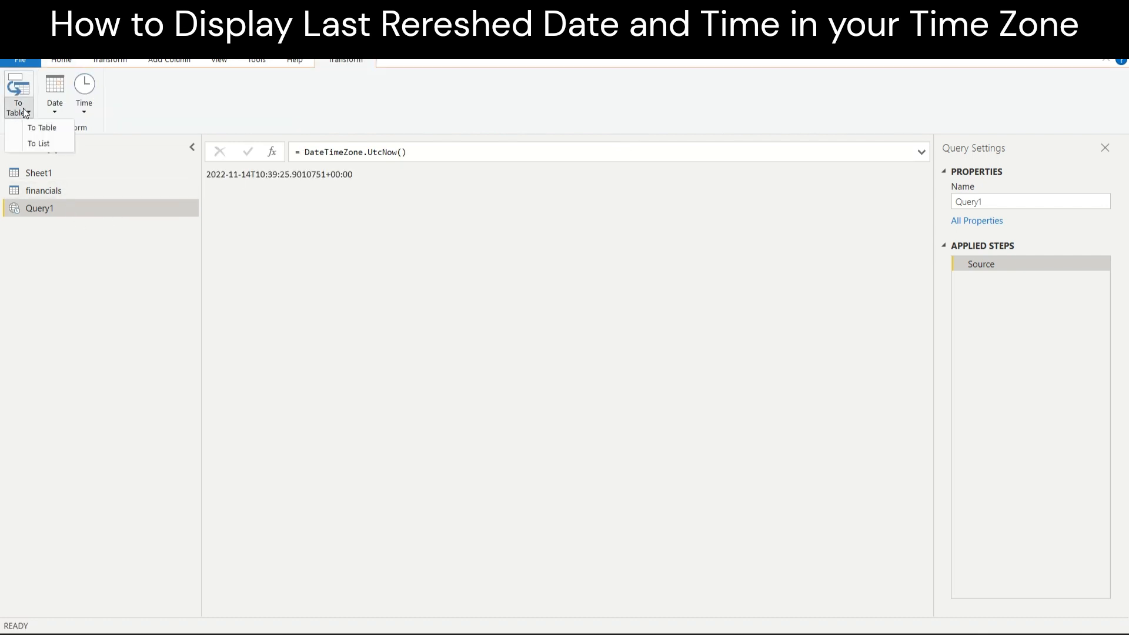
{"action": "left_click", "coordinate": [42, 128]}
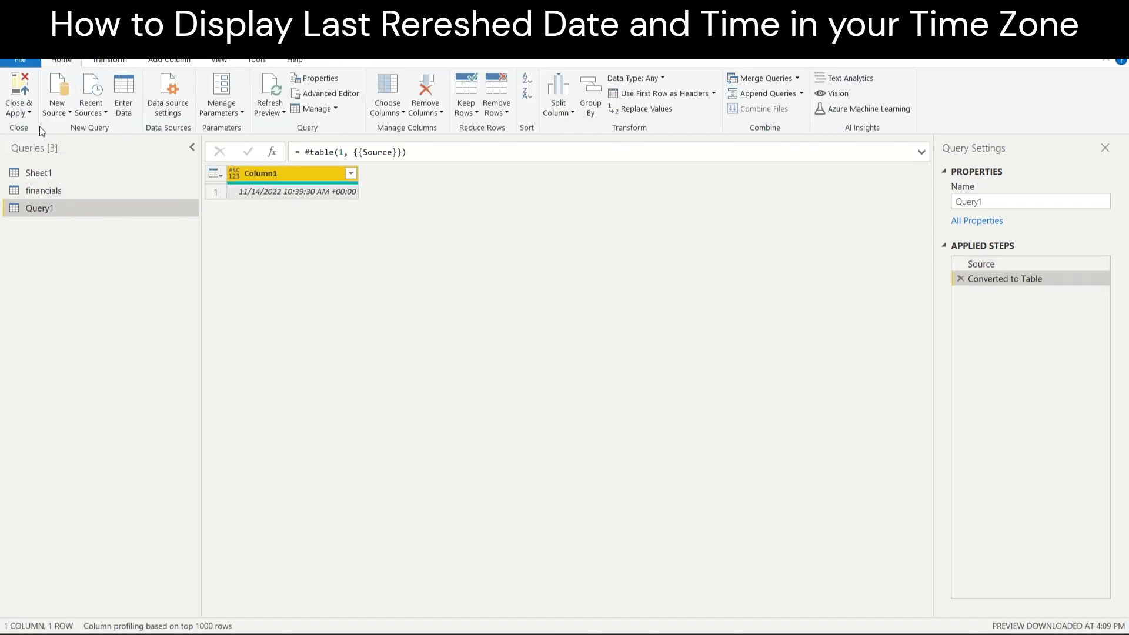
{"action": "double_click", "coordinate": [288, 173]}
{"action": "type", "text": "DateT"}
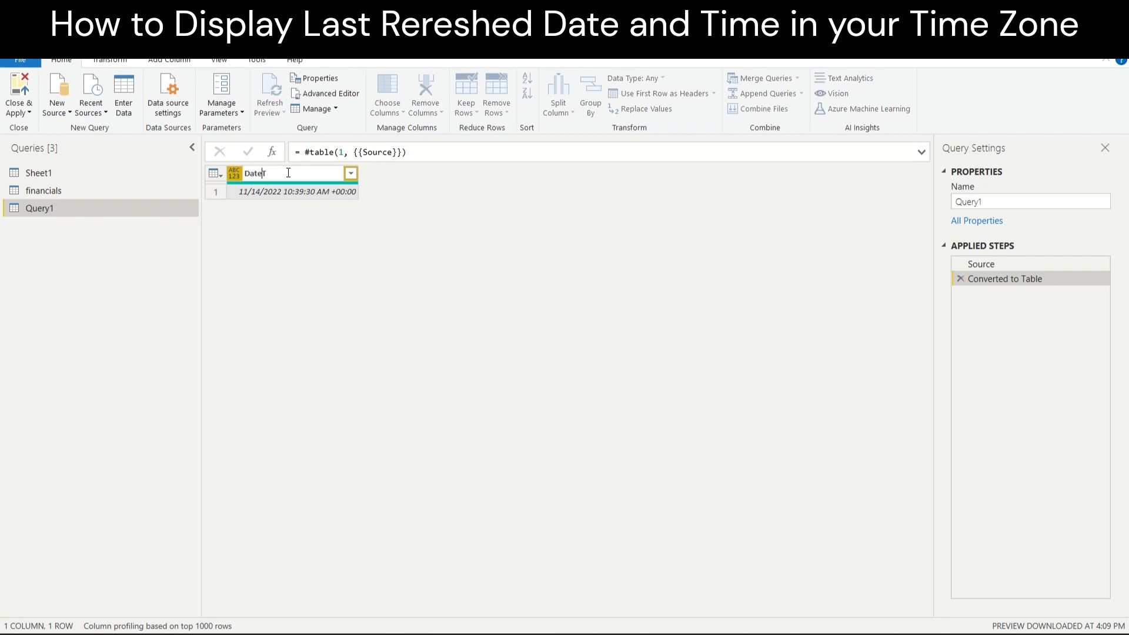
{"action": "type", "text": "imeUTC"}
{"action": "key", "text": "Return"}
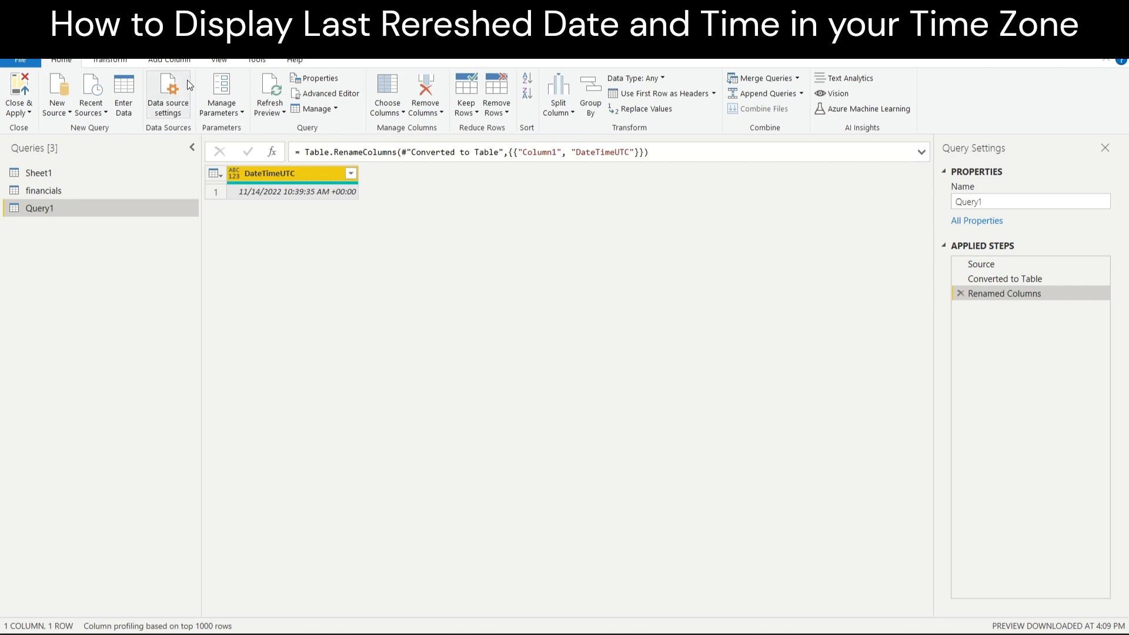
Step: Add a custom column named TimeZone with the formula = 5.5
{"action": "left_click", "coordinate": [176, 61]}
{"action": "left_click", "coordinate": [57, 98]}
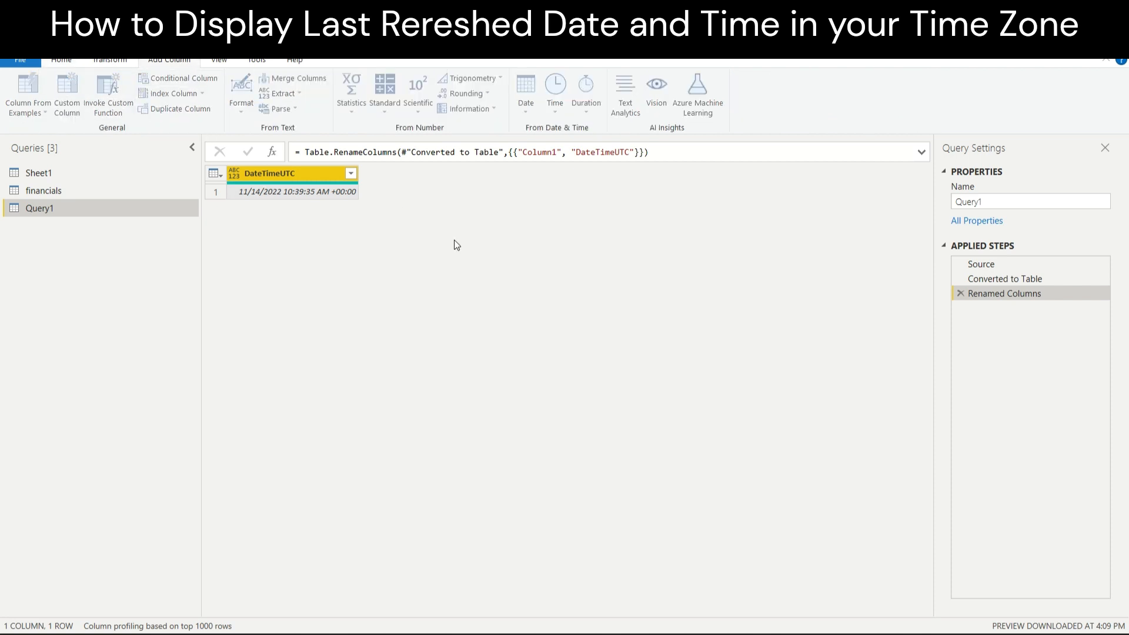
{"action": "double_click", "coordinate": [353, 261]}
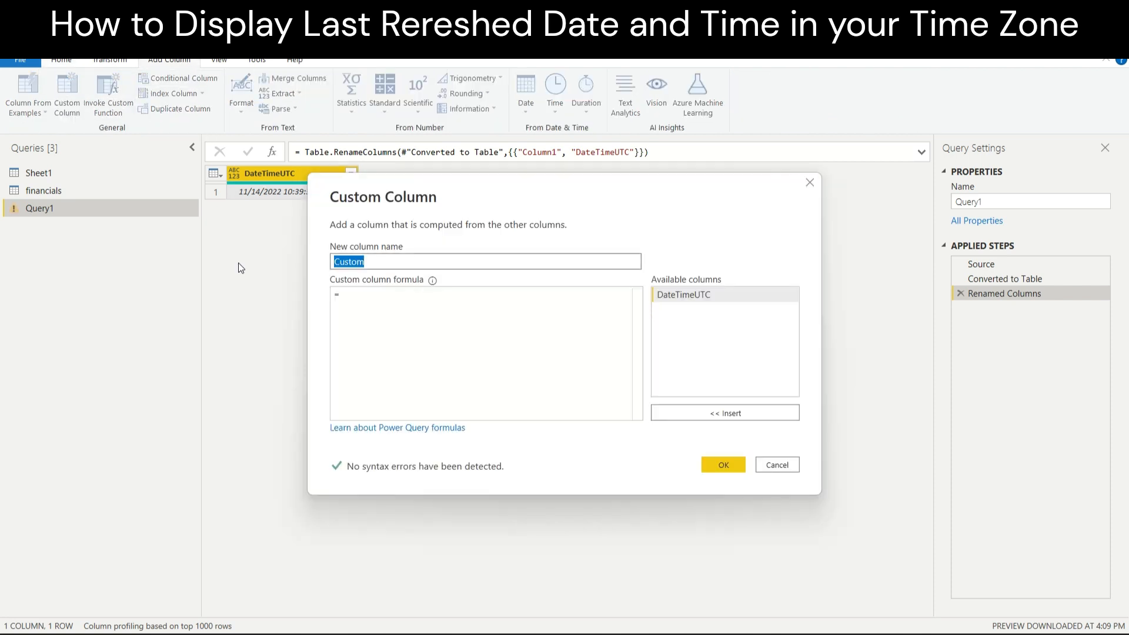
{"action": "type", "text": "To"}
{"action": "key", "text": "BackSpace"}
{"action": "type", "text": "imeZone"}
{"action": "left_click", "coordinate": [422, 333]}
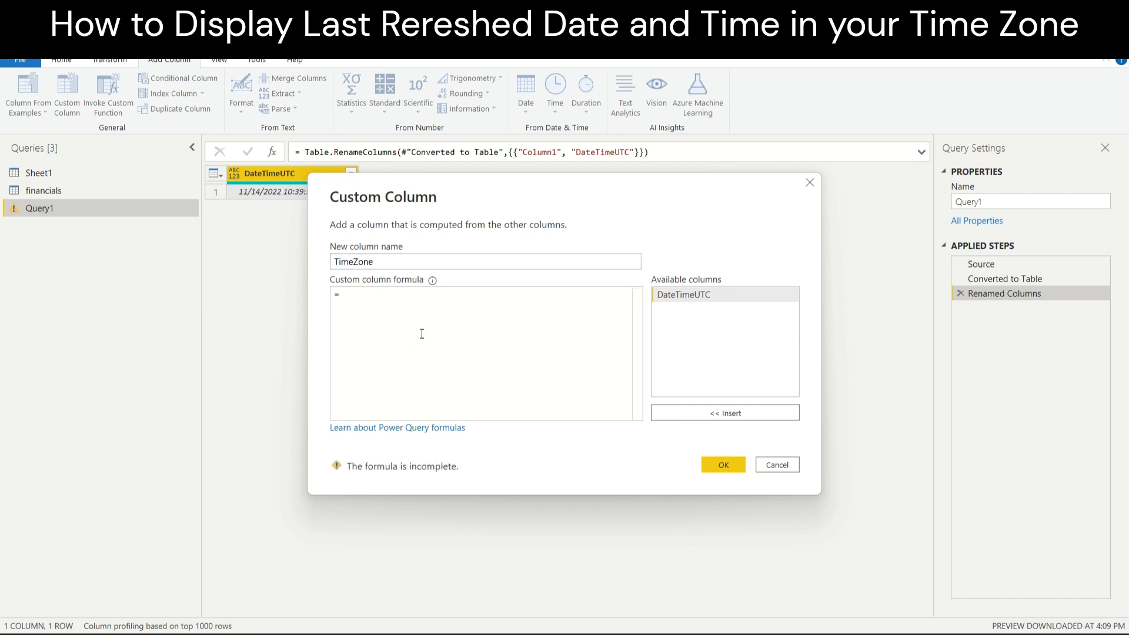
{"action": "type", "text": "5.5"}
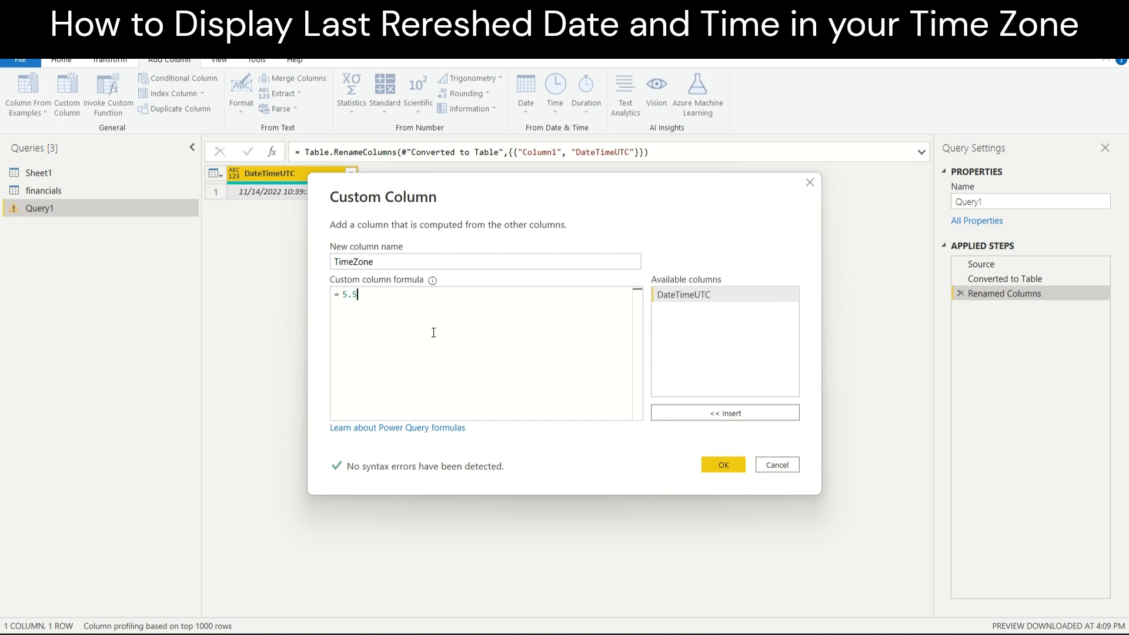
{"action": "left_click", "coordinate": [722, 465]}
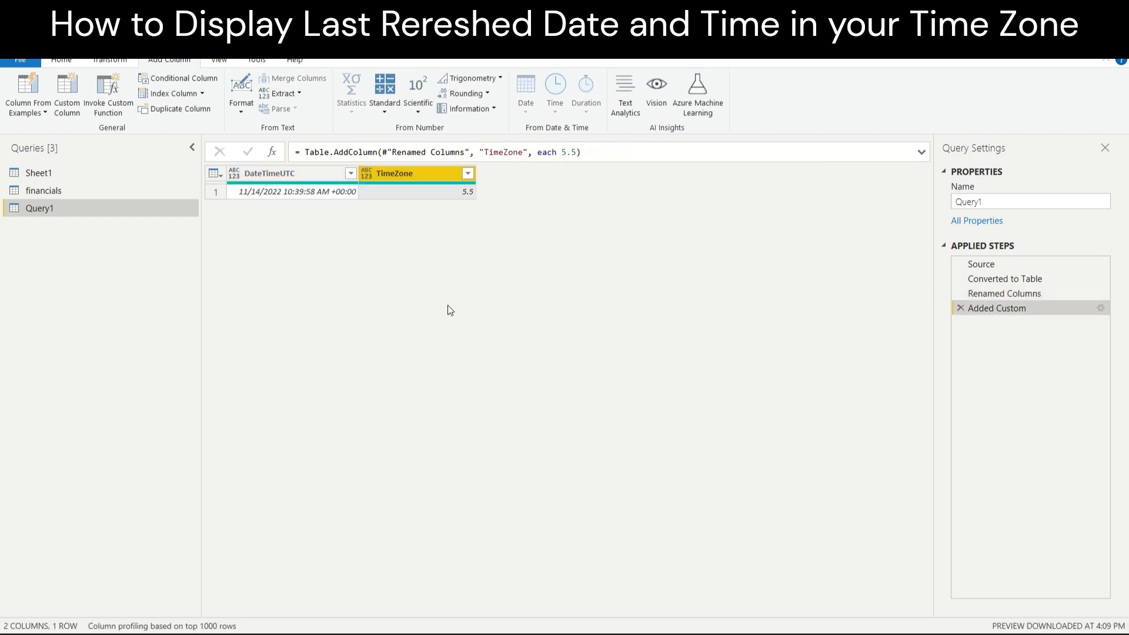
Step: Duplicate the DateTimeUTC column and change the original column's data type to Date/Time/Timezone
{"action": "right_click", "coordinate": [268, 168]}
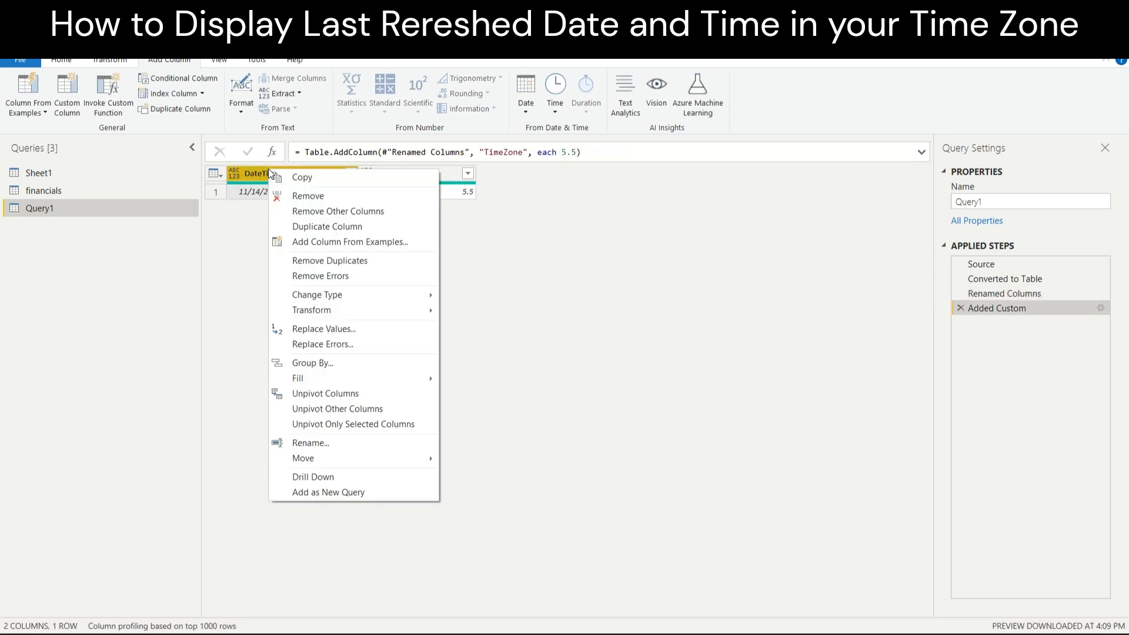
{"action": "left_click", "coordinate": [356, 228]}
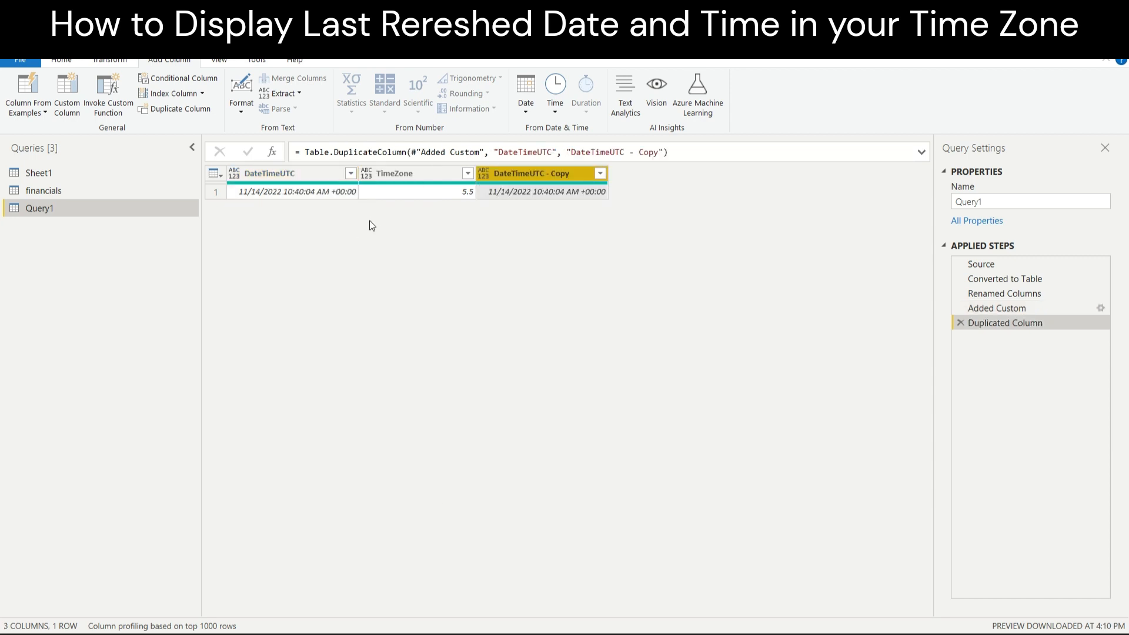
{"action": "right_click", "coordinate": [275, 171]}
{"action": "mouse_move", "coordinate": [379, 301]}
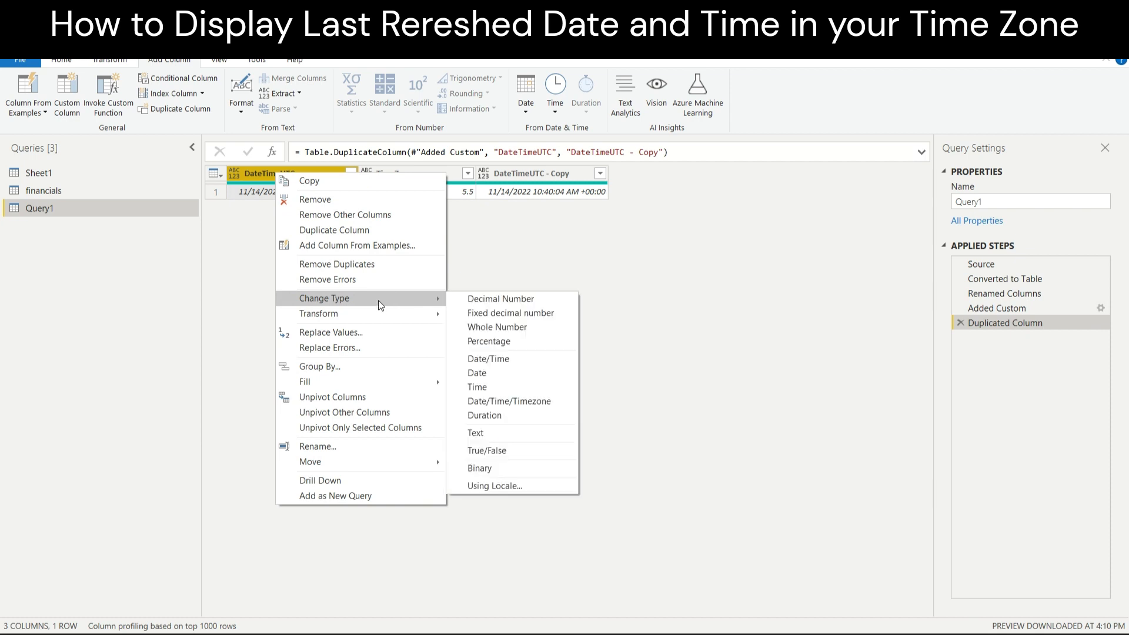
{"action": "left_click", "coordinate": [509, 402]}
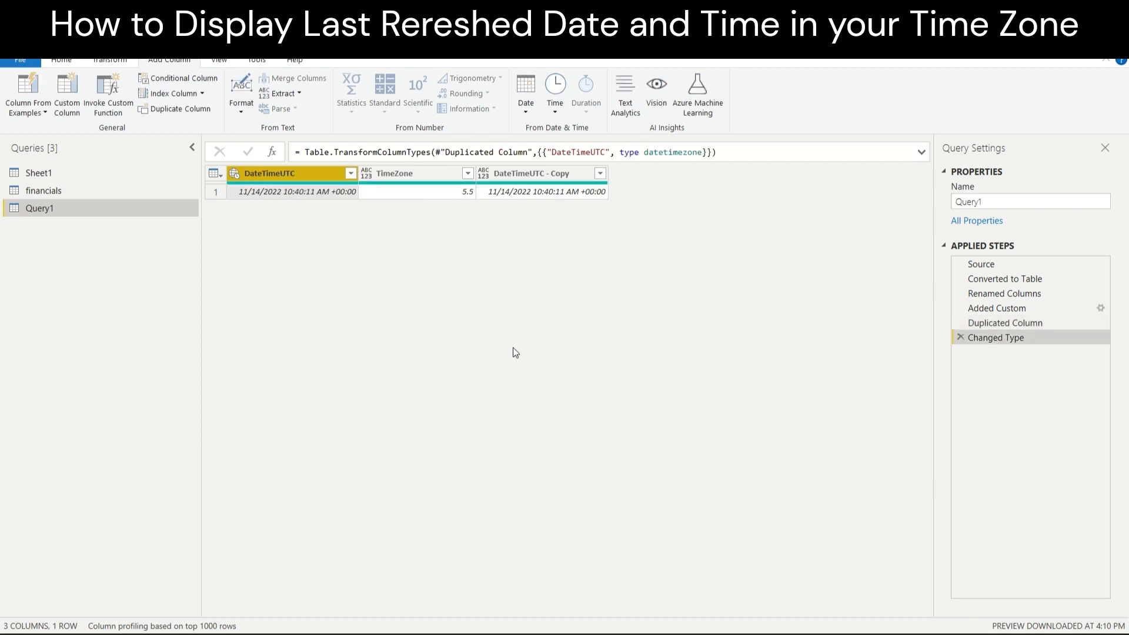
Step: Change the data type of the TimeZone column to Decimal Number
{"action": "right_click", "coordinate": [404, 173]}
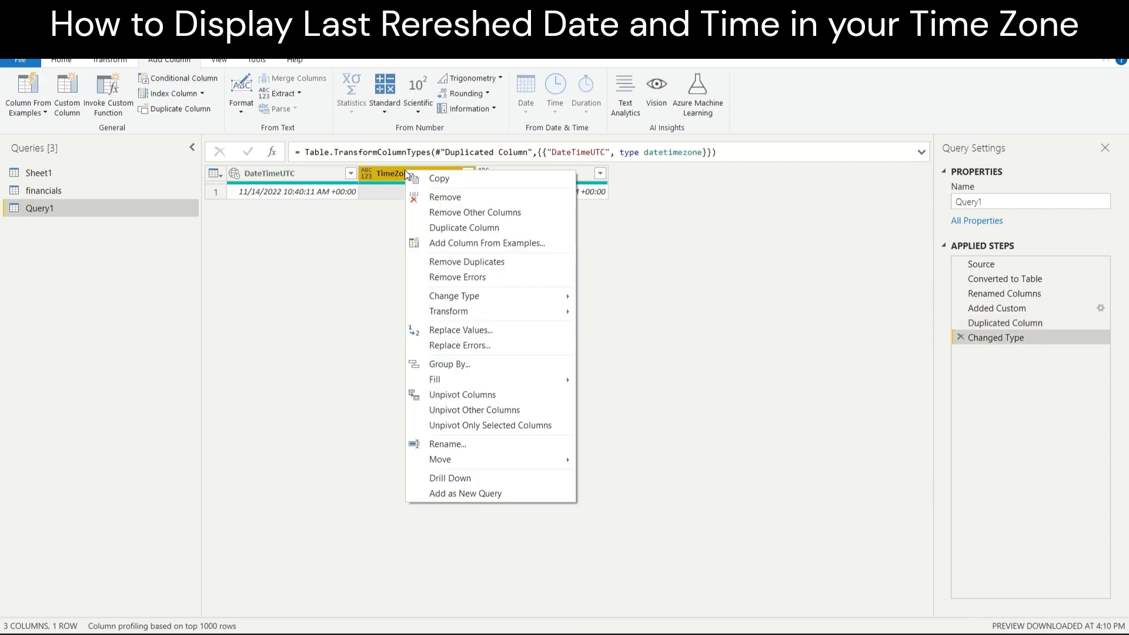
{"action": "left_click", "coordinate": [404, 174]}
{"action": "right_click", "coordinate": [414, 171]}
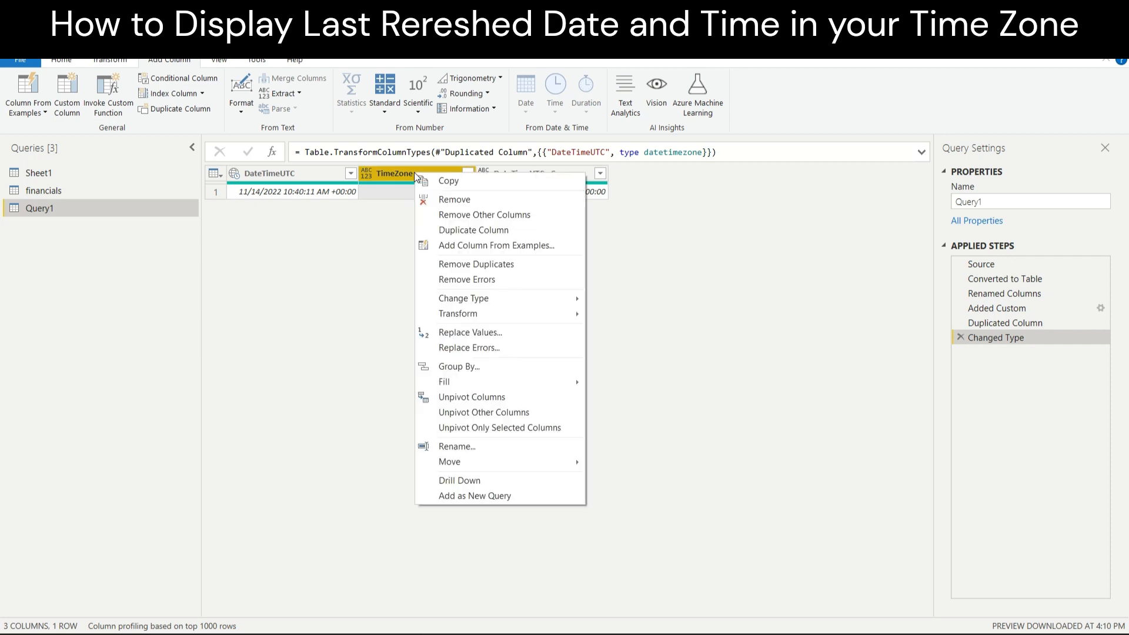
{"action": "mouse_move", "coordinate": [509, 307]}
{"action": "left_click", "coordinate": [629, 302]}
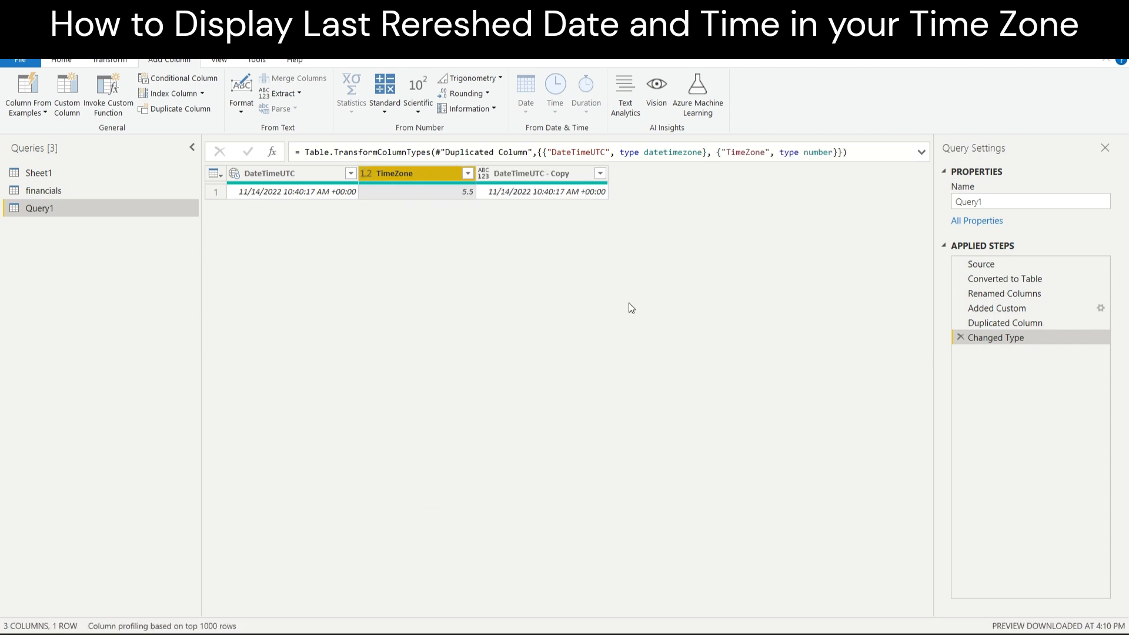
Step: Change the data type of the DateTimeUTC - Copy column to Date/Time
{"action": "left_click", "coordinate": [552, 176]}
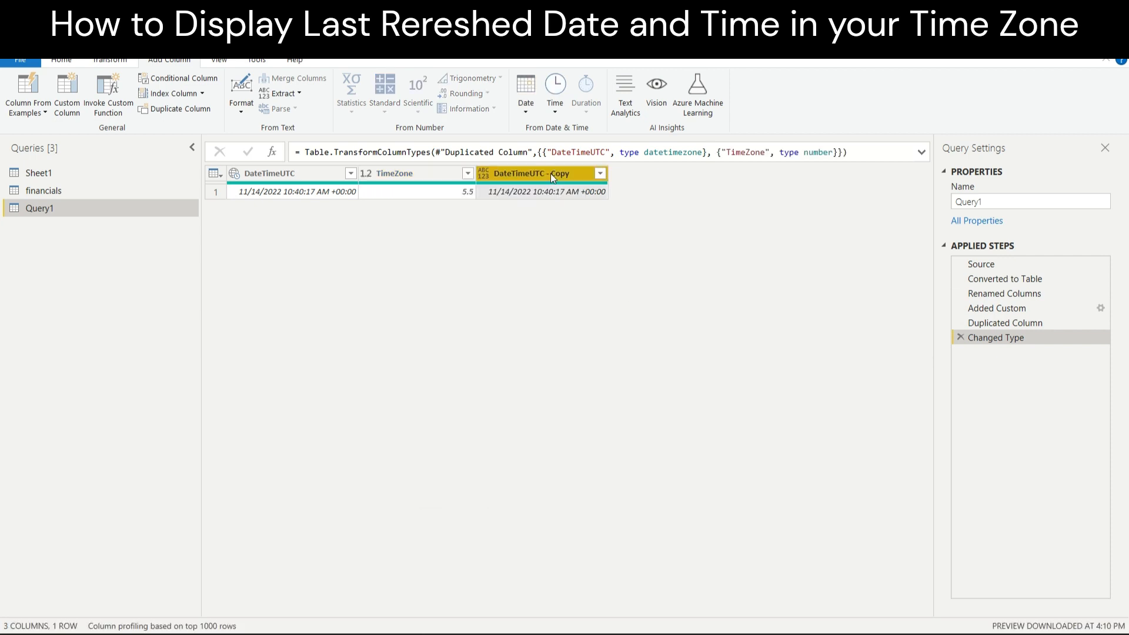
{"action": "right_click", "coordinate": [552, 177]}
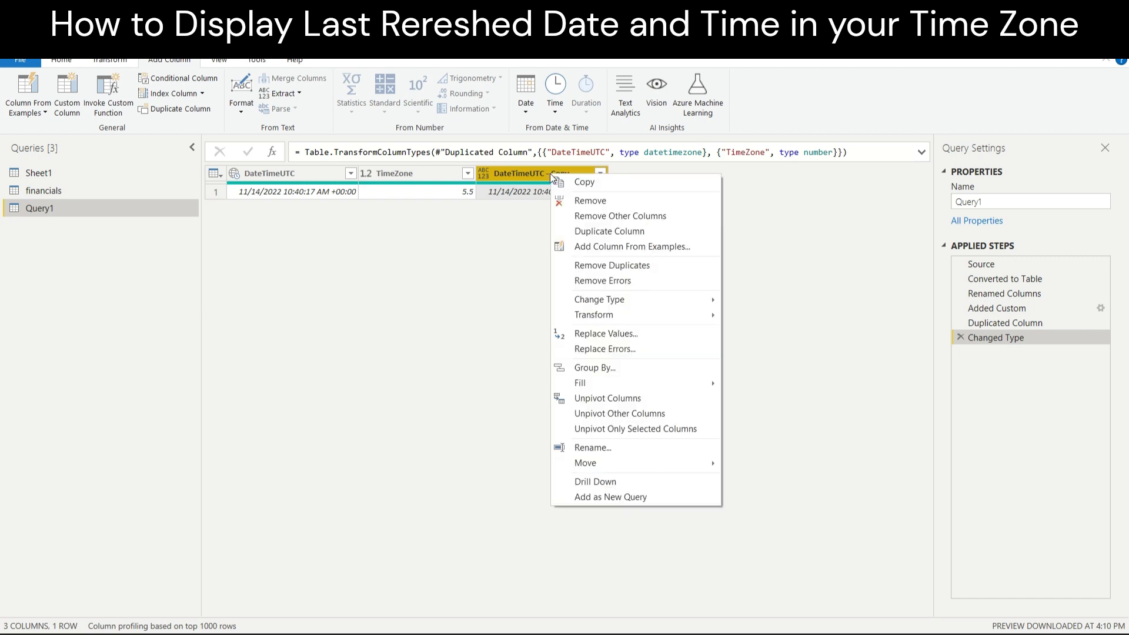
{"action": "mouse_move", "coordinate": [622, 302]}
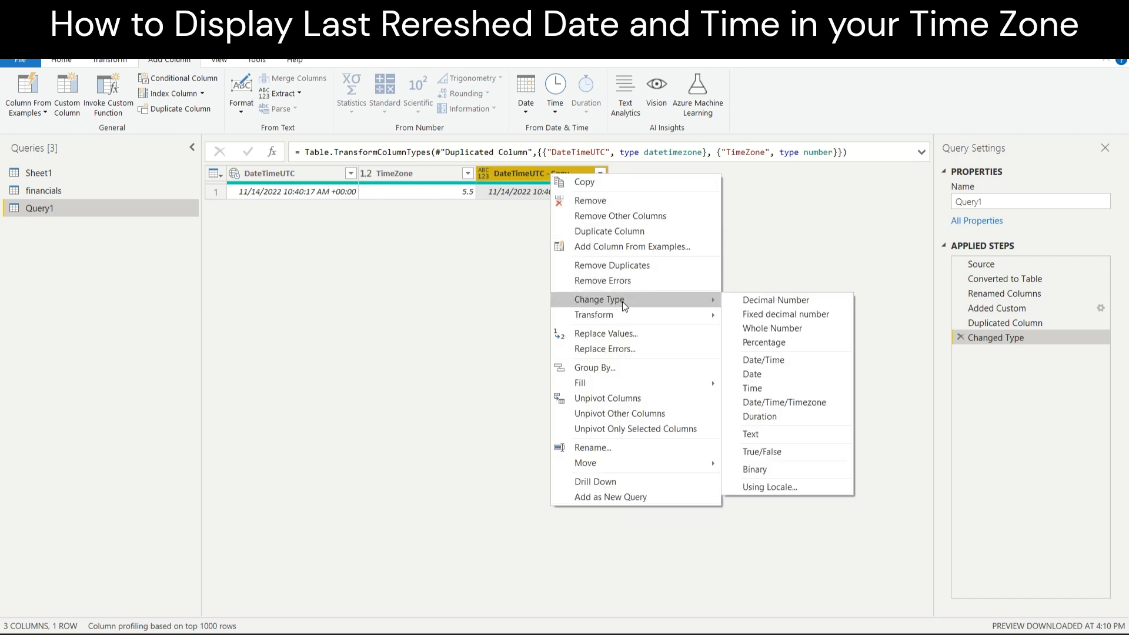
{"action": "left_click", "coordinate": [772, 361]}
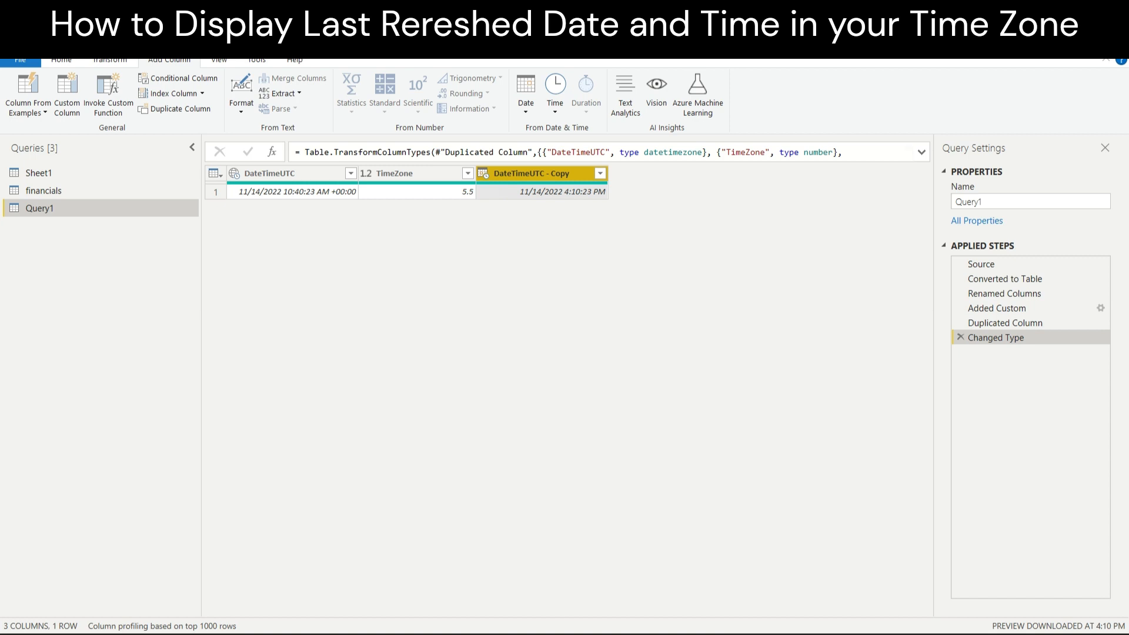
Step: Rename the DateTimeUTC - Copy column as DateTimeLocal
{"action": "double_click", "coordinate": [537, 174]}
{"action": "left_click", "coordinate": [533, 174]}
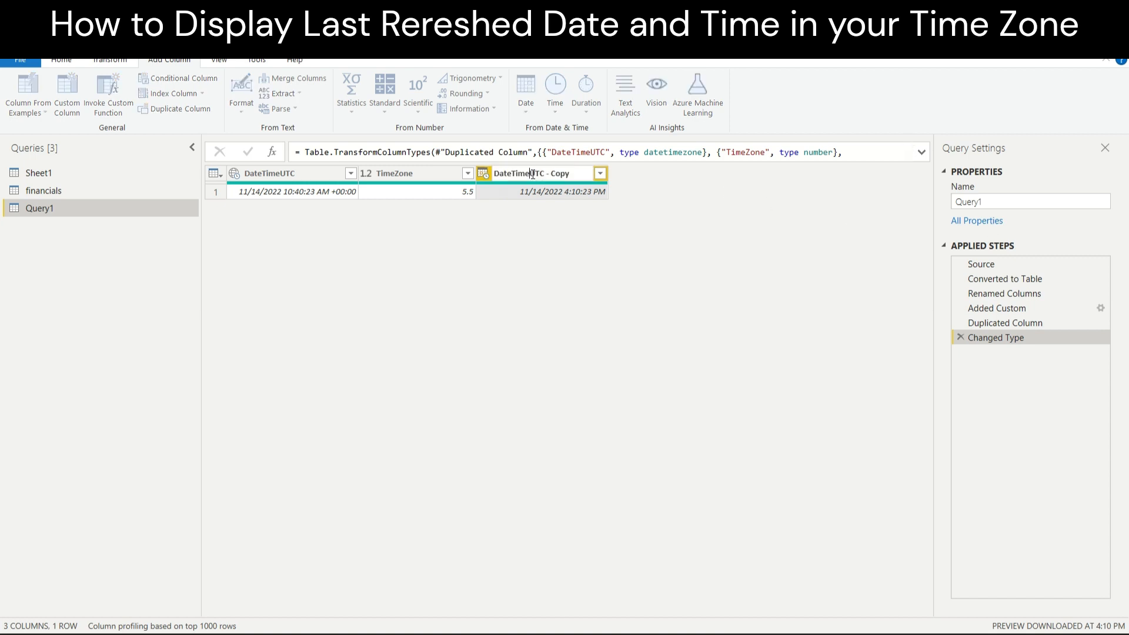
{"action": "key", "text": "shift+End"}
{"action": "type", "text": "Local"}
{"action": "key", "text": "Return"}
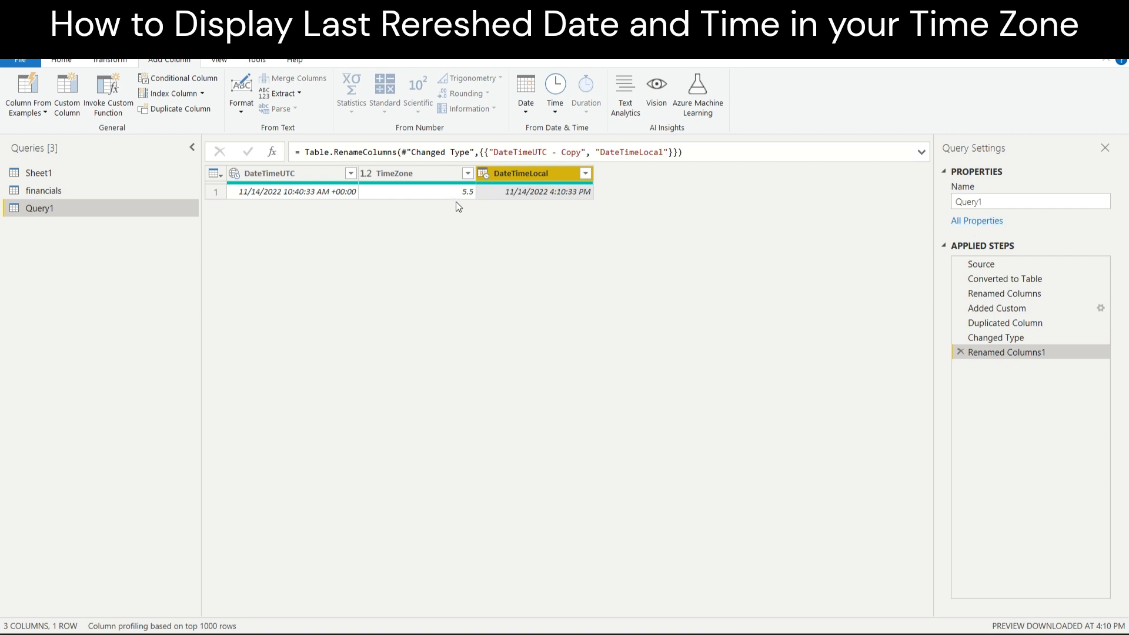
Step: Start a new custom column in the query and name it myDatetime
{"action": "left_click", "coordinate": [67, 91]}
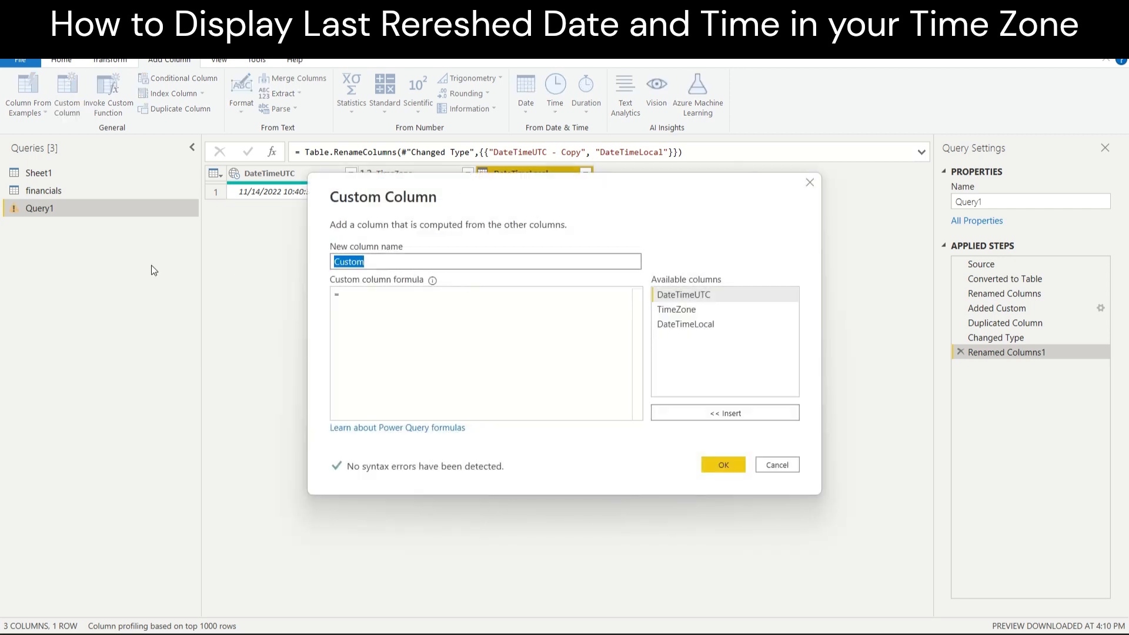
{"action": "type", "text": "myDatetim"}
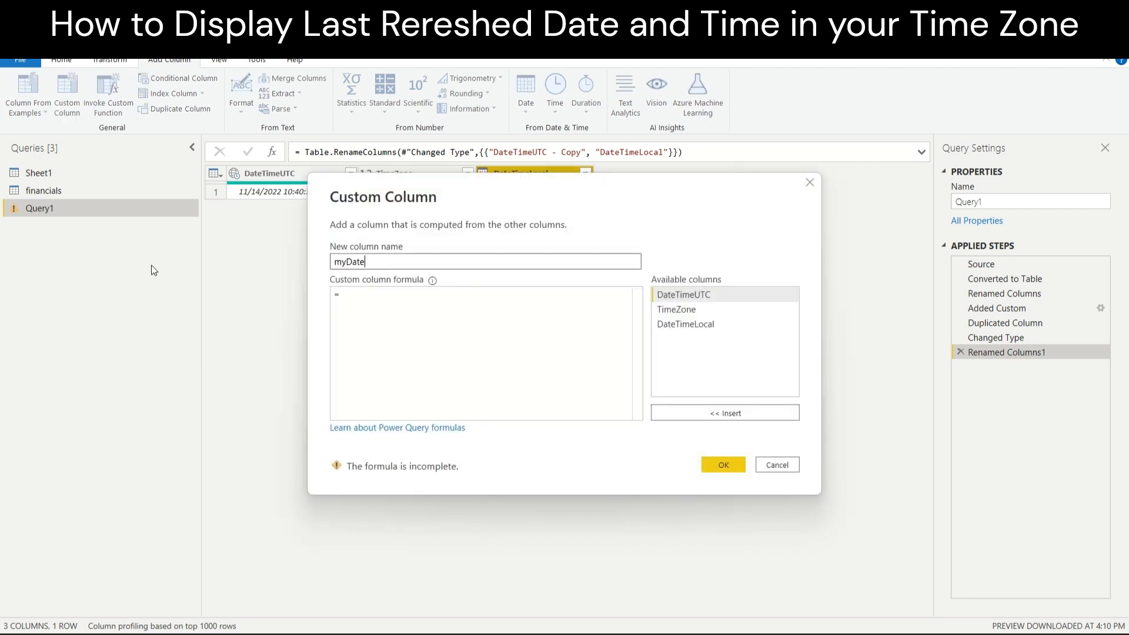
{"action": "key", "text": "BackSpace"}
{"action": "key", "text": "BackSpace"}
{"action": "type", "text": "ime"}
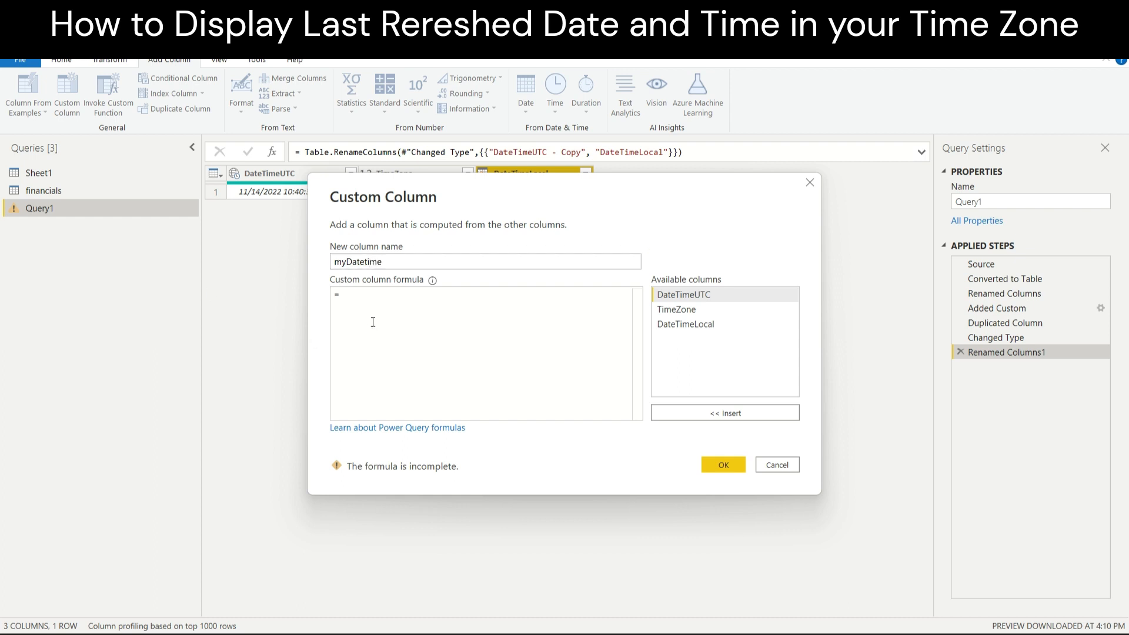
Step: Define the myDatetime column with the formula = DateTime.AddZone([DateTimeLocal],[TimeZone]) and add it to the table
{"action": "type", "text": "addzone"}
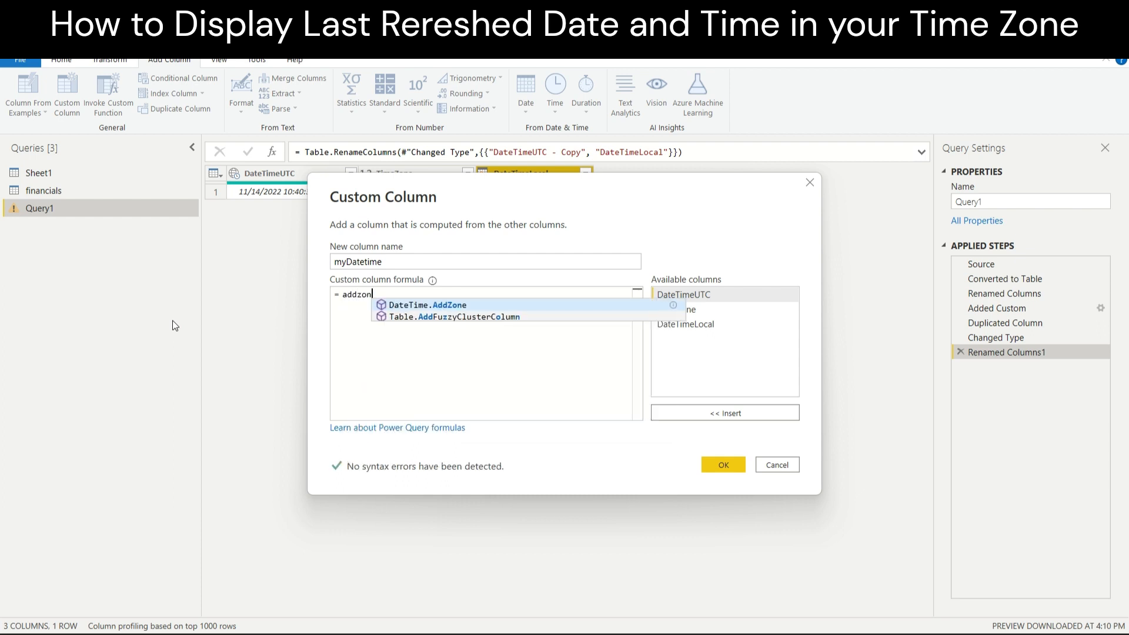
{"action": "key", "text": "Tab"}
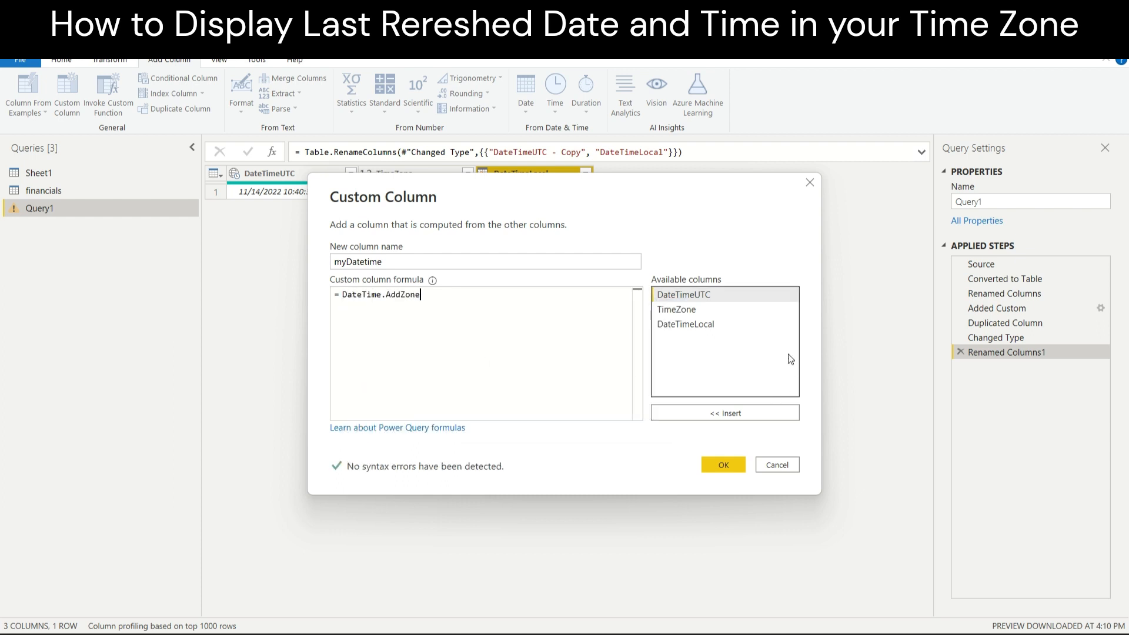
{"action": "double_click", "coordinate": [695, 324]}
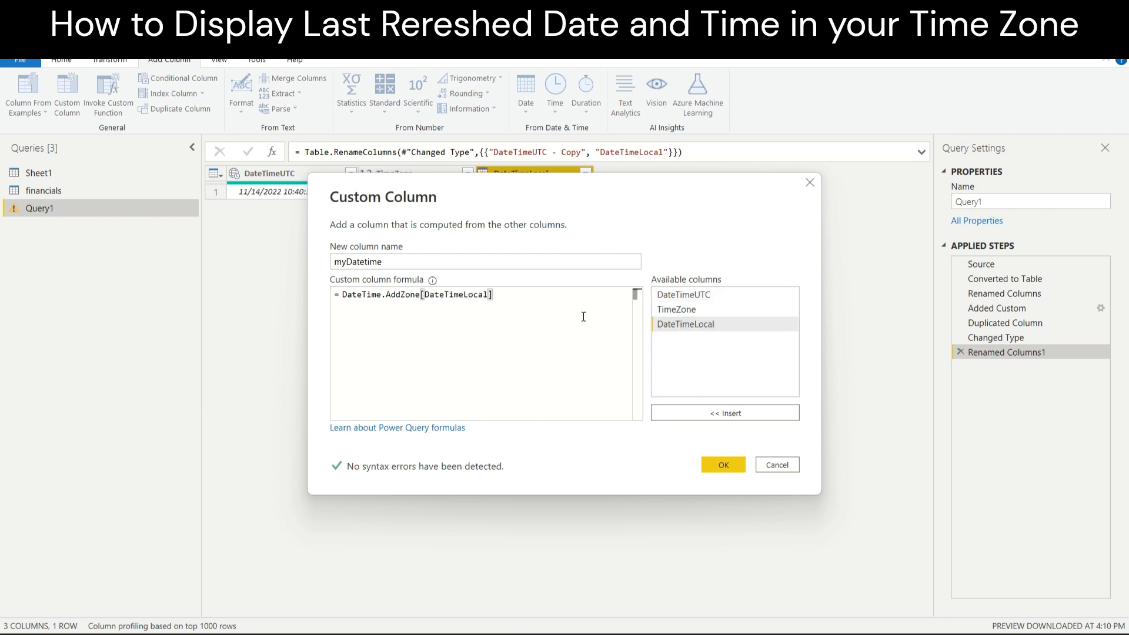
{"action": "type", "text": ","}
{"action": "double_click", "coordinate": [682, 309]}
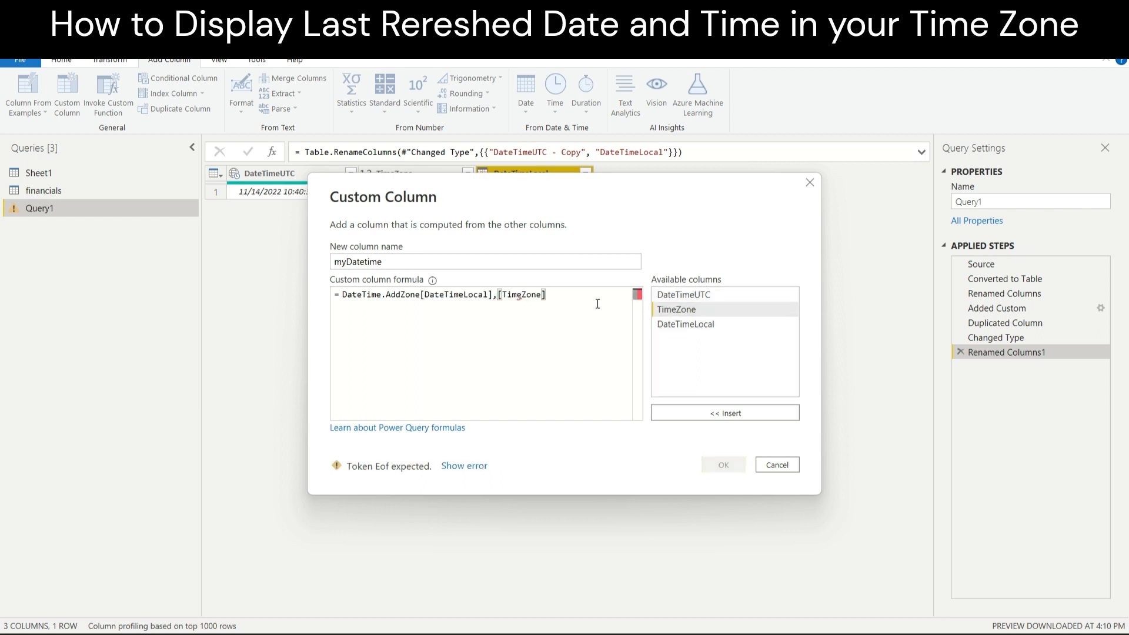
{"action": "type", "text": ")"}
{"action": "left_click", "coordinate": [421, 294]}
{"action": "type", "text": "("}
{"action": "left_click", "coordinate": [723, 465]}
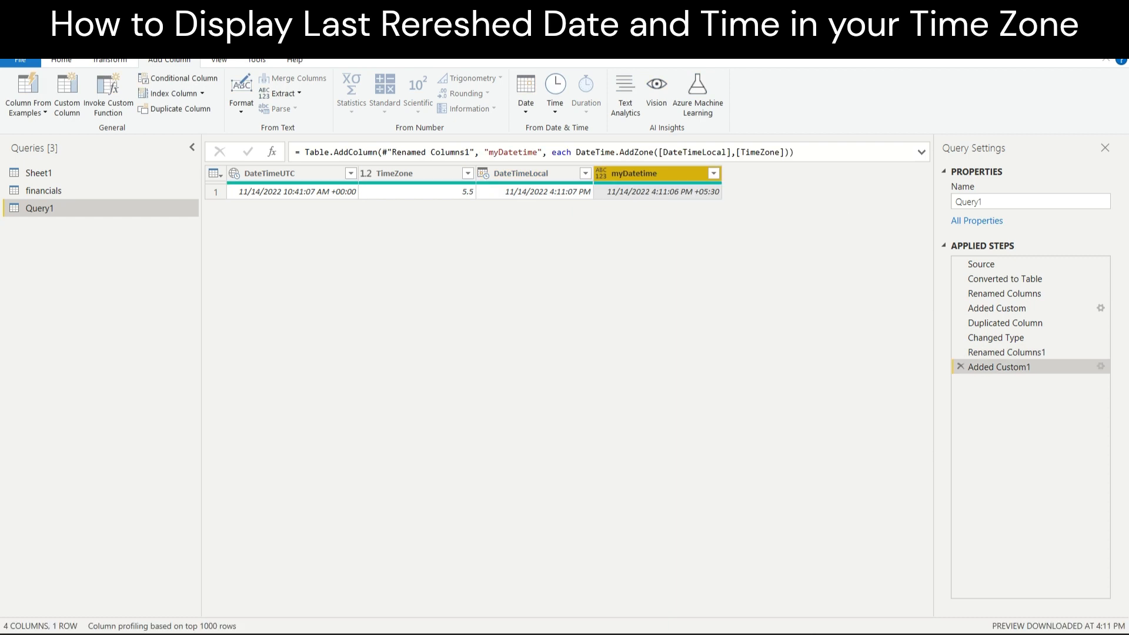
Step: Duplicate the myDatetime column twice in the query
{"action": "right_click", "coordinate": [660, 174]}
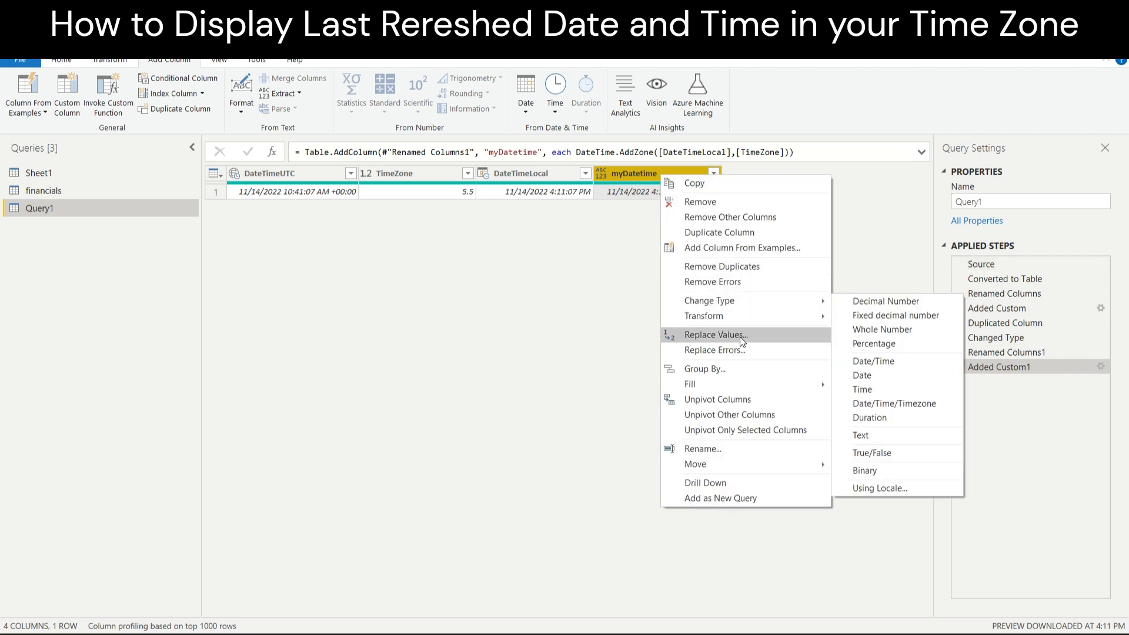
{"action": "left_click", "coordinate": [733, 235]}
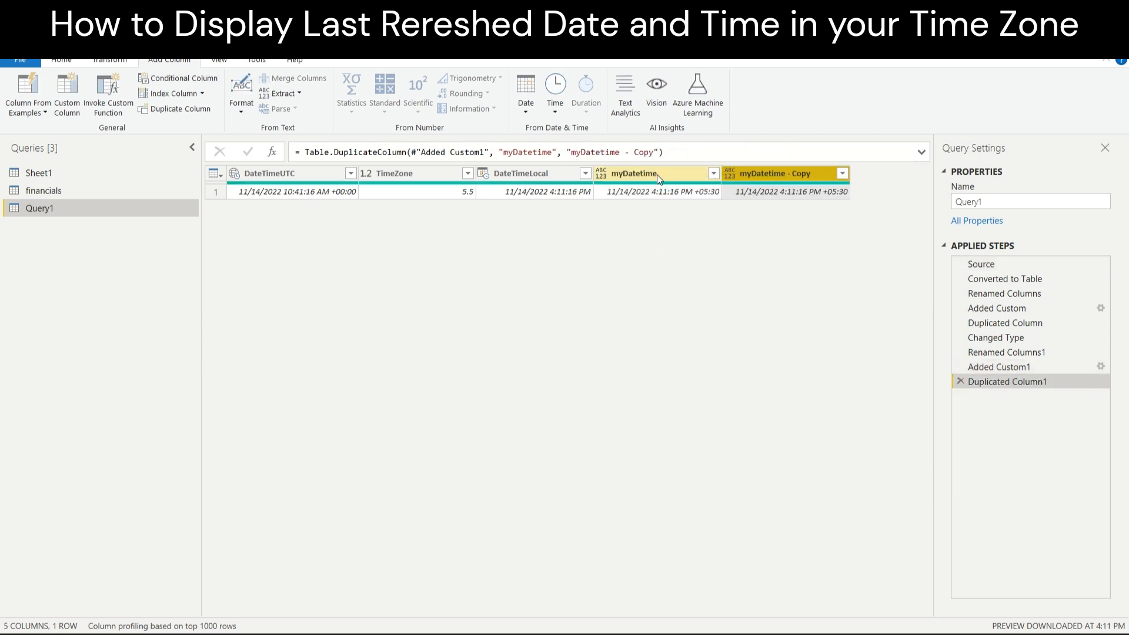
{"action": "right_click", "coordinate": [658, 174]}
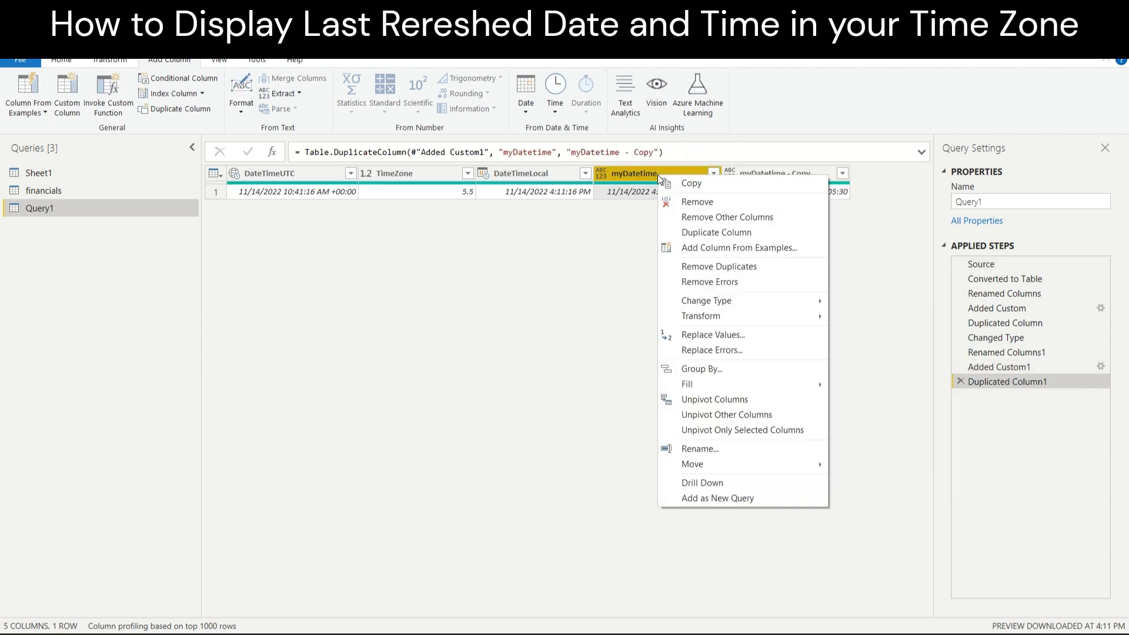
{"action": "left_click", "coordinate": [731, 234]}
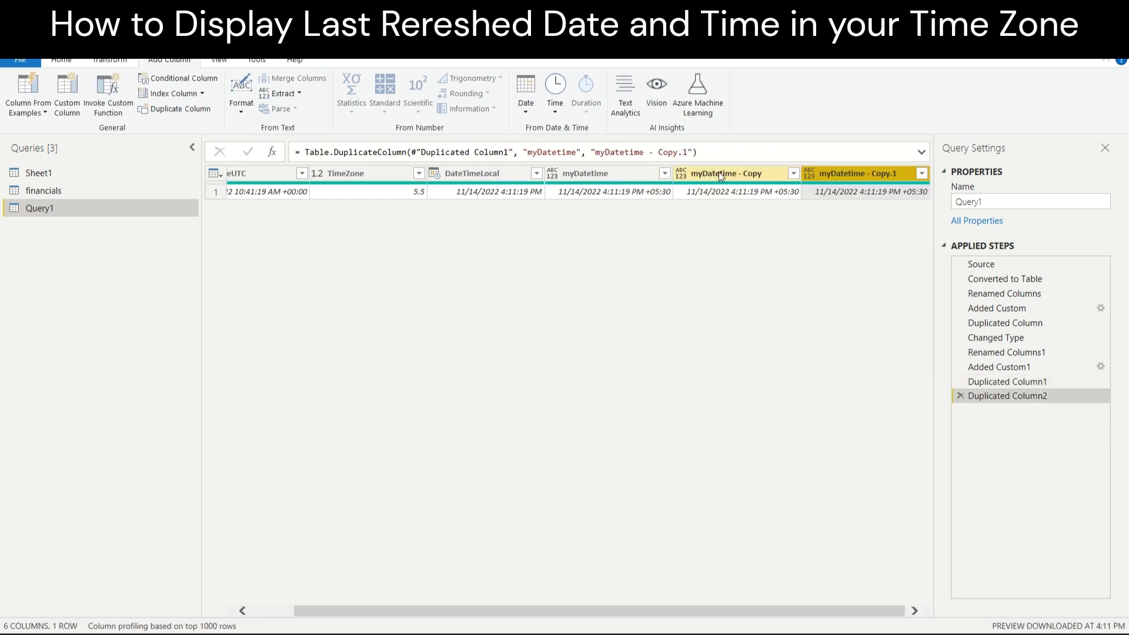
Step: Change the data type of myDatetime - Copy to Date and of myDatetime - Copy.1 to Time
{"action": "right_click", "coordinate": [718, 172]}
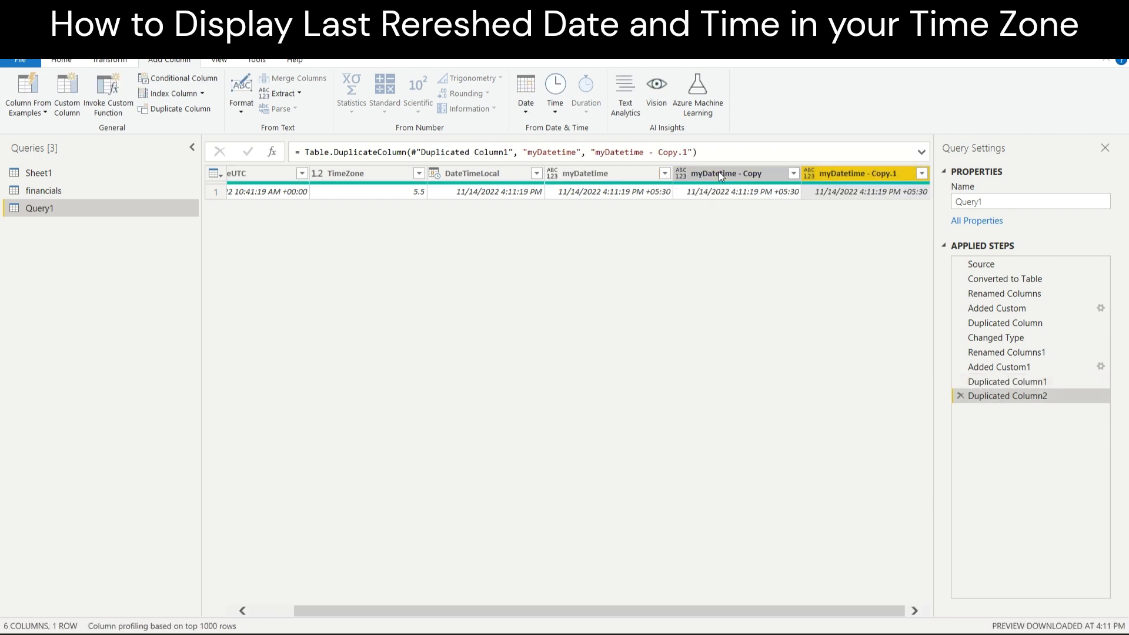
{"action": "mouse_move", "coordinate": [816, 298]}
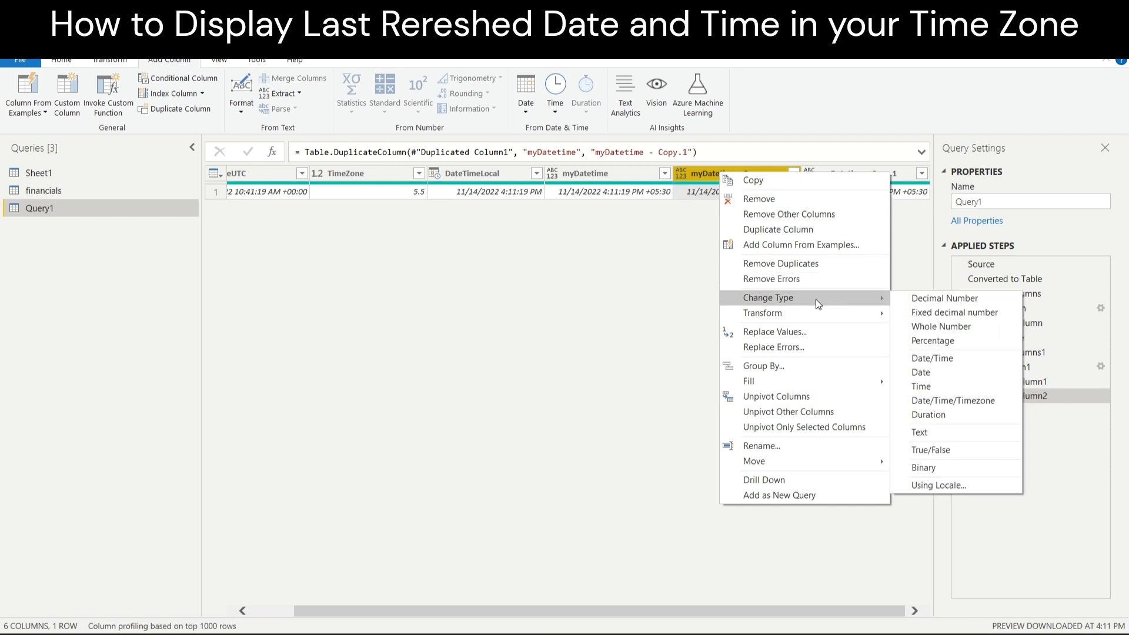
{"action": "left_click", "coordinate": [921, 372]}
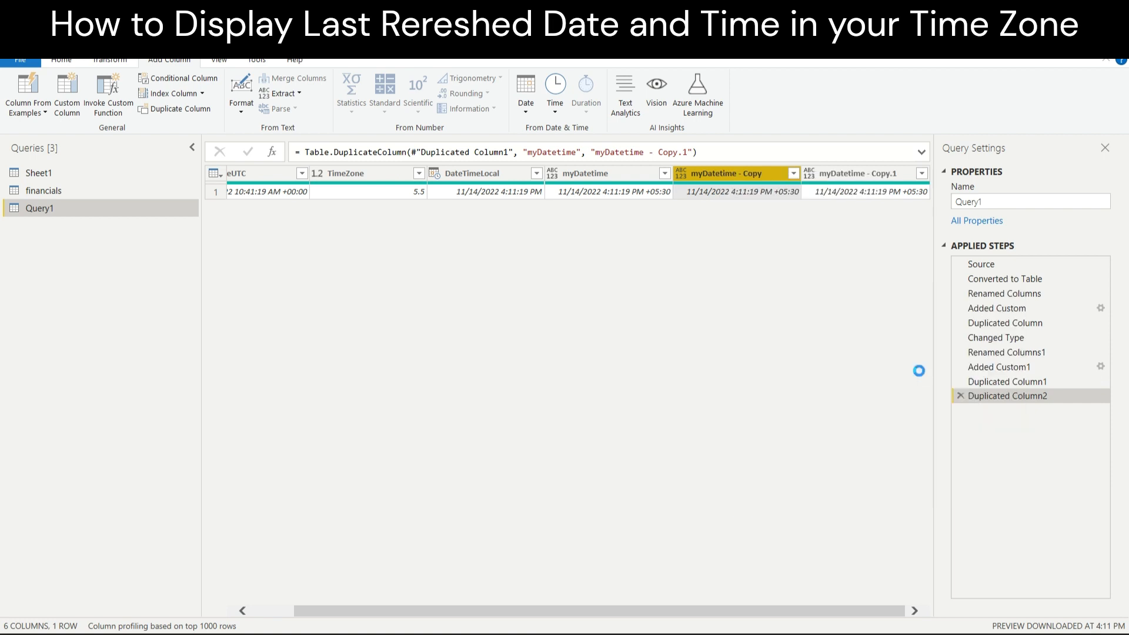
{"action": "right_click", "coordinate": [847, 171]}
{"action": "mouse_move", "coordinate": [904, 299]}
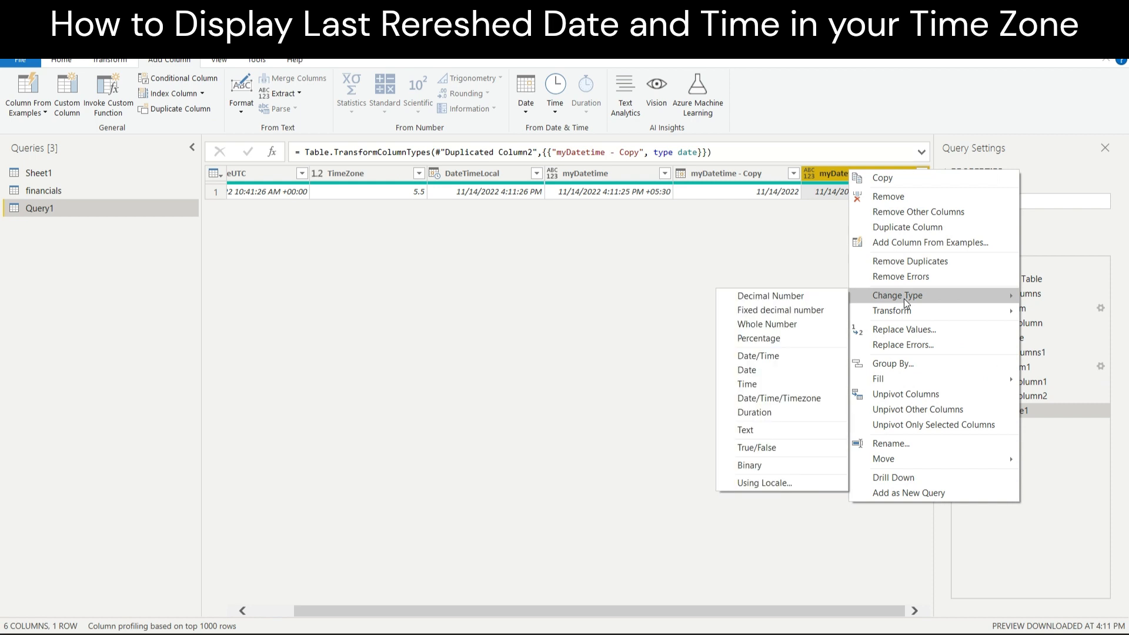
{"action": "left_click", "coordinate": [753, 379]}
Step: Rename the myDatetime - Copy column as myDate
{"action": "left_click", "coordinate": [738, 174]}
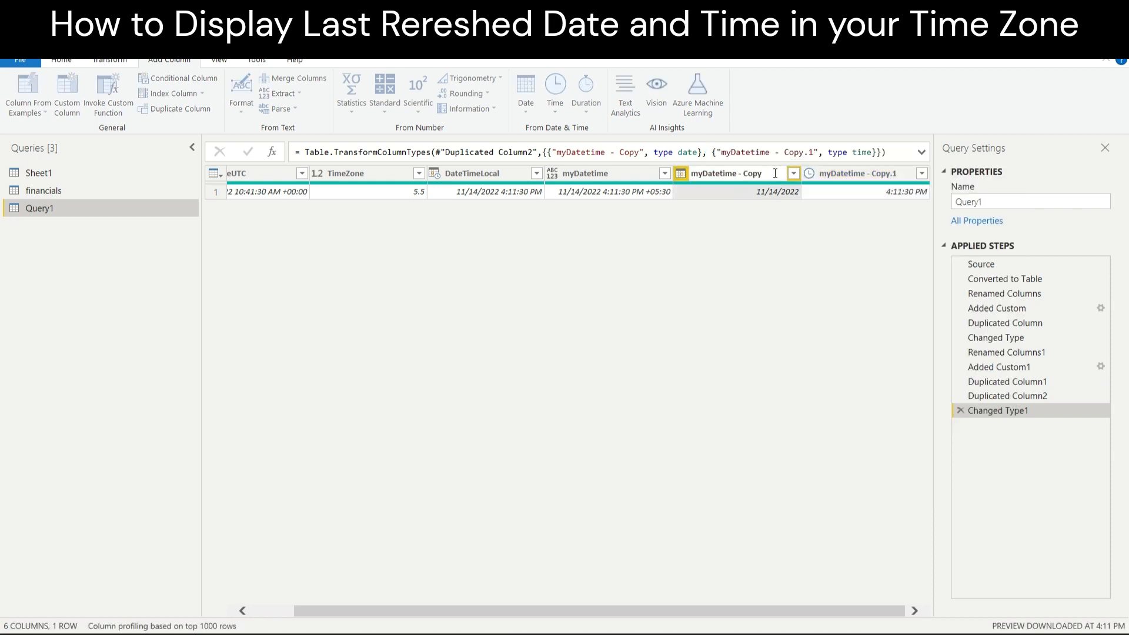
{"action": "key", "text": "shift+End"}
{"action": "key", "text": "Delete"}
{"action": "key", "text": "Return"}
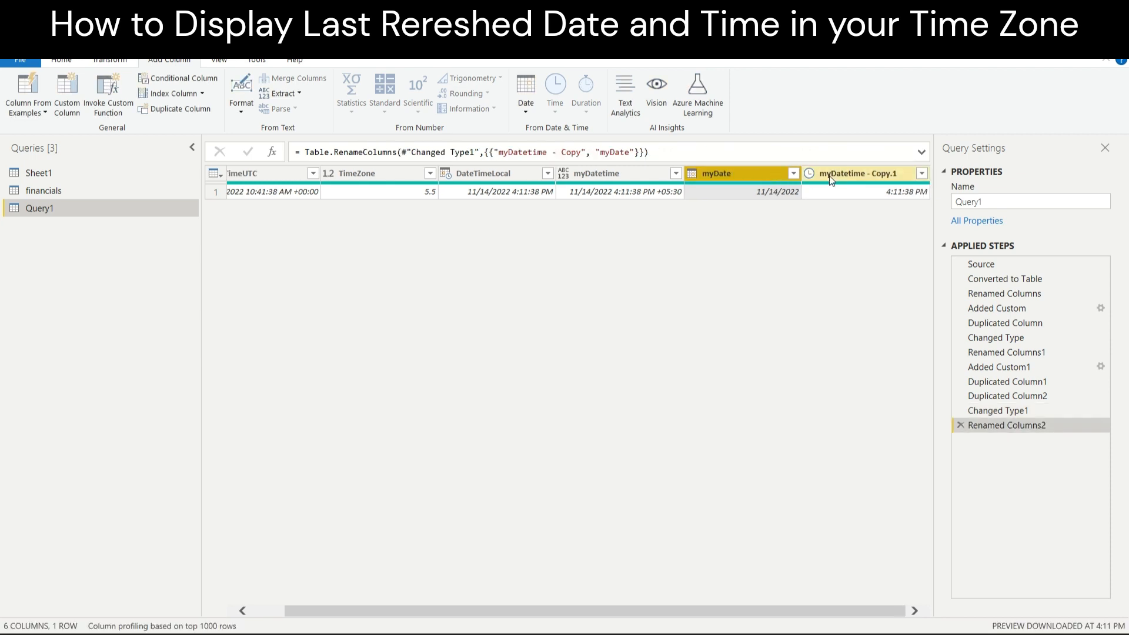
Step: Rename the myDatetime - Copy.1 column as myTime
{"action": "double_click", "coordinate": [841, 173]}
{"action": "left_click", "coordinate": [836, 173]}
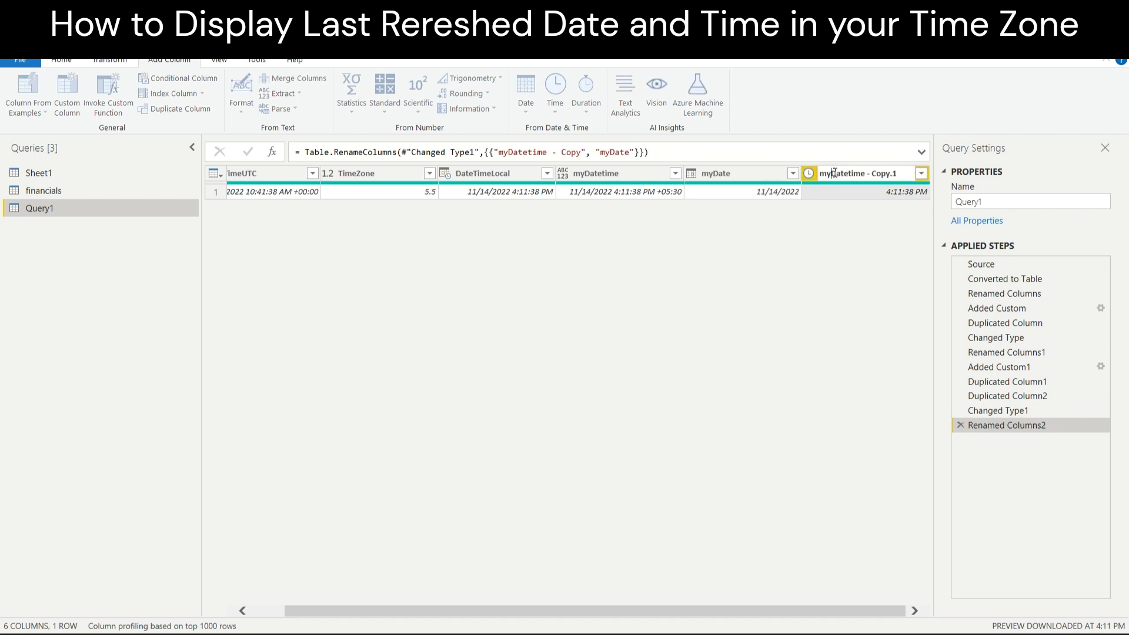
{"action": "key", "text": "shift+End"}
{"action": "type", "text": "Time"}
{"action": "key", "text": "Return"}
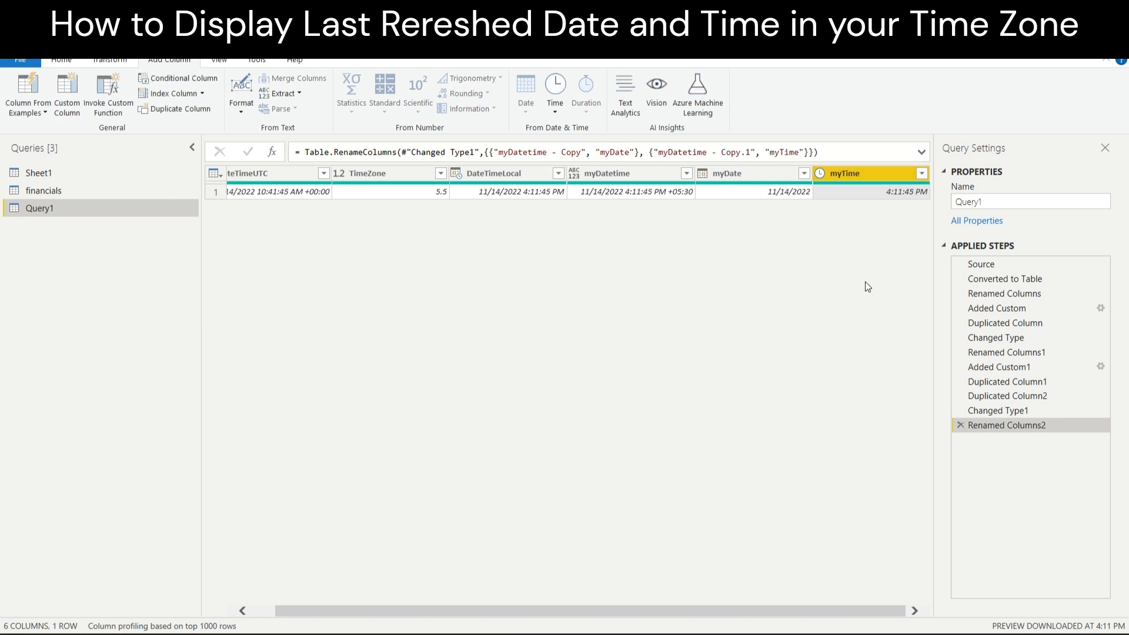
Step: Close the query editor with the changes applied and check the fields of the Query1 table in the report
{"action": "left_click", "coordinate": [59, 61]}
{"action": "left_click", "coordinate": [24, 94]}
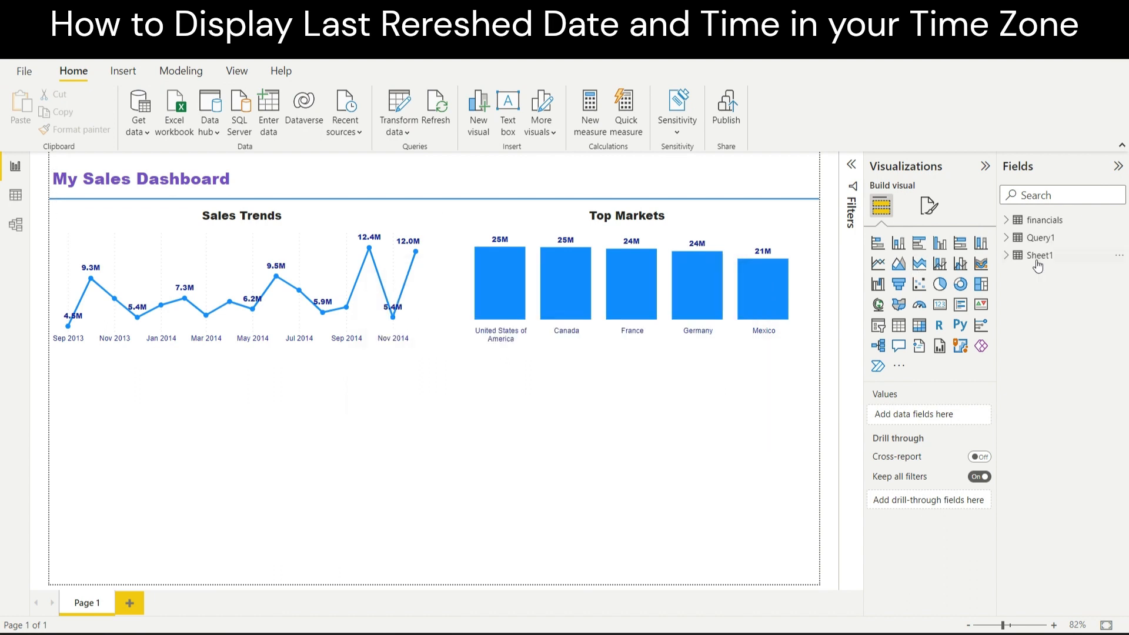
{"action": "left_click", "coordinate": [1007, 238]}
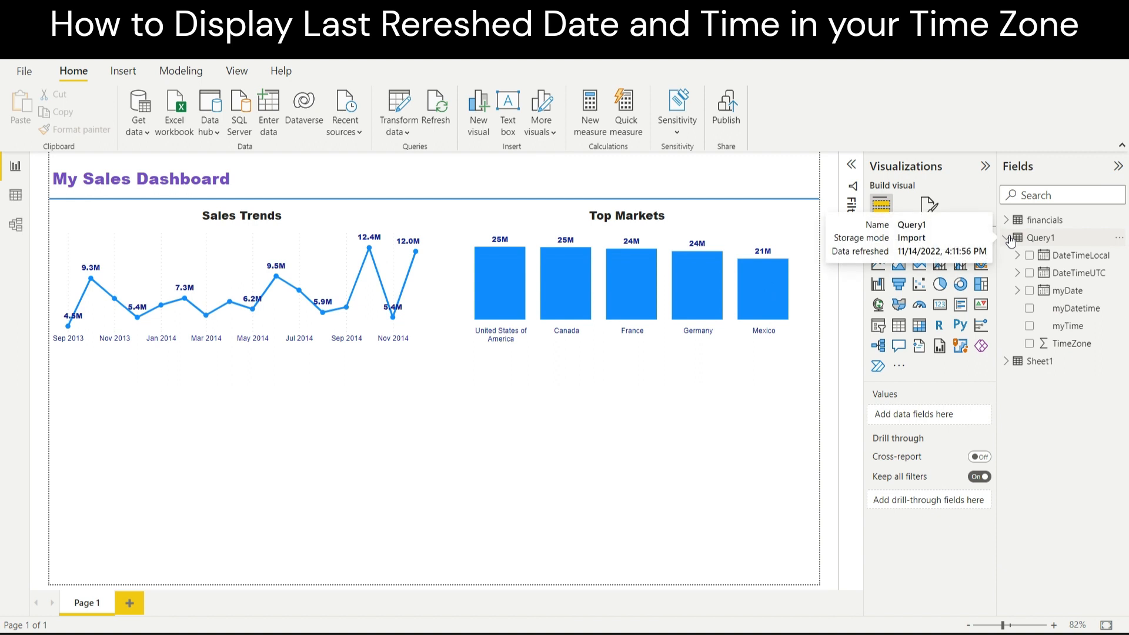
{"action": "left_click", "coordinate": [1007, 237]}
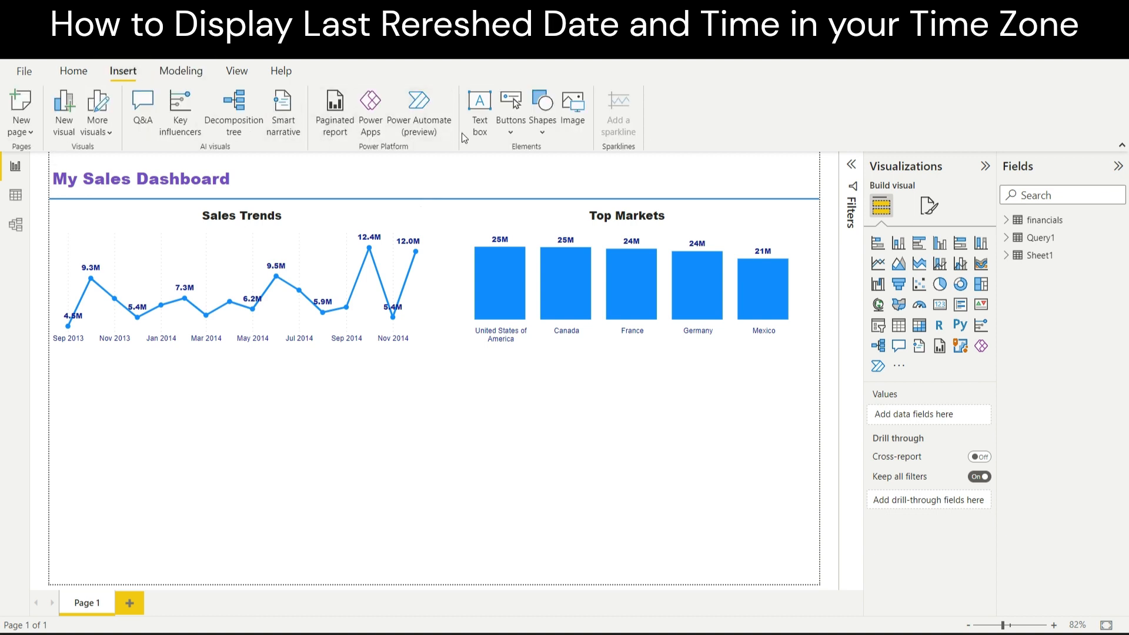
Step: Insert a text box reading Last Refreshed below the Sales Trends chart
{"action": "left_click", "coordinate": [480, 131]}
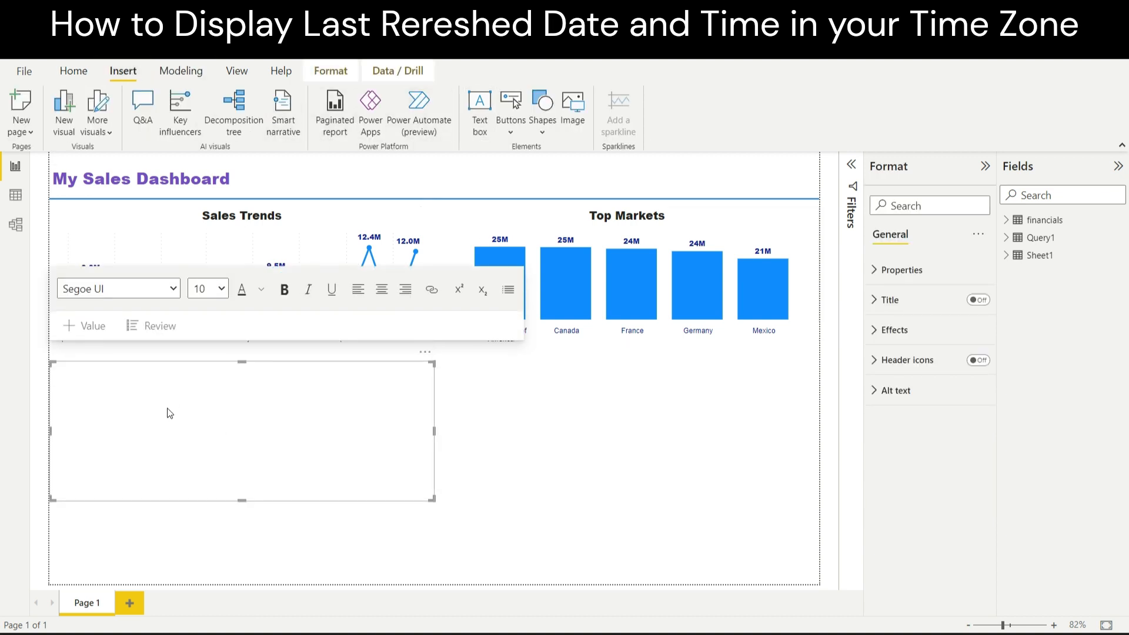
{"action": "left_click", "coordinate": [181, 421]}
{"action": "type", "text": "Last Refreshed"}
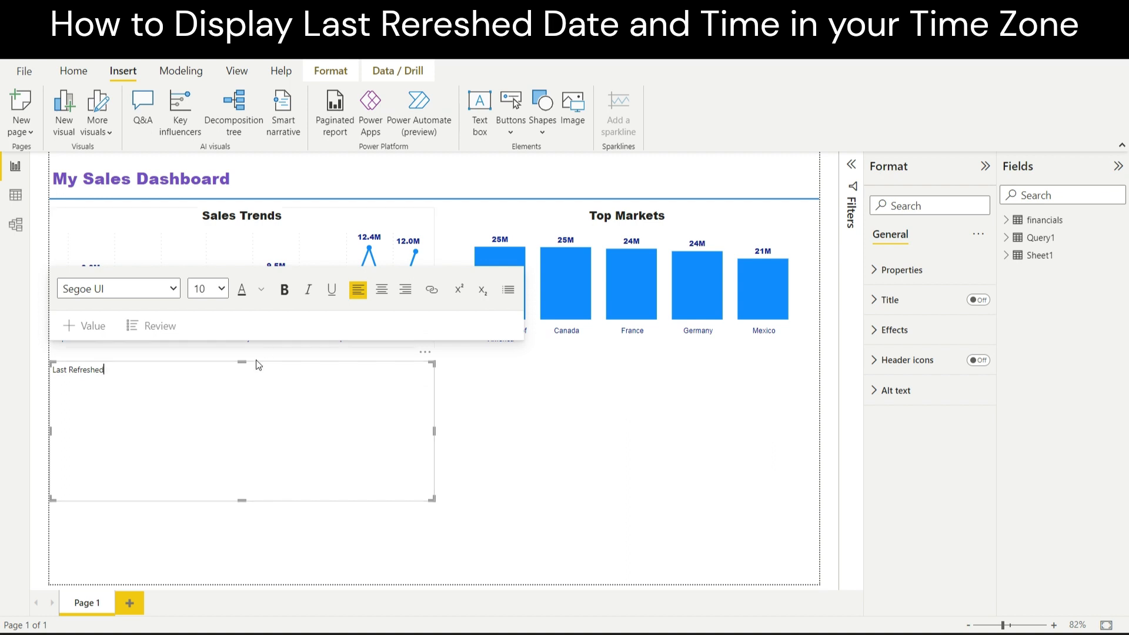
Step: Format the Last Refreshed text as bold size 20 and shrink its text box to fit the words
{"action": "key", "text": "ctrl+a"}
{"action": "left_click", "coordinate": [212, 291]}
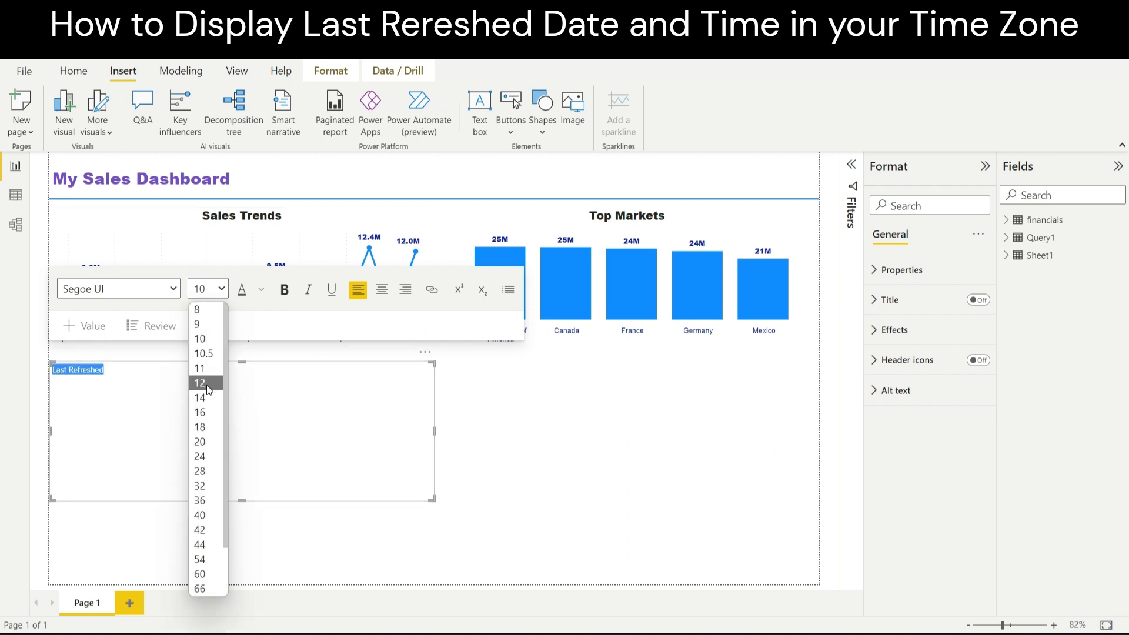
{"action": "left_click", "coordinate": [206, 441]}
{"action": "left_click", "coordinate": [284, 289]}
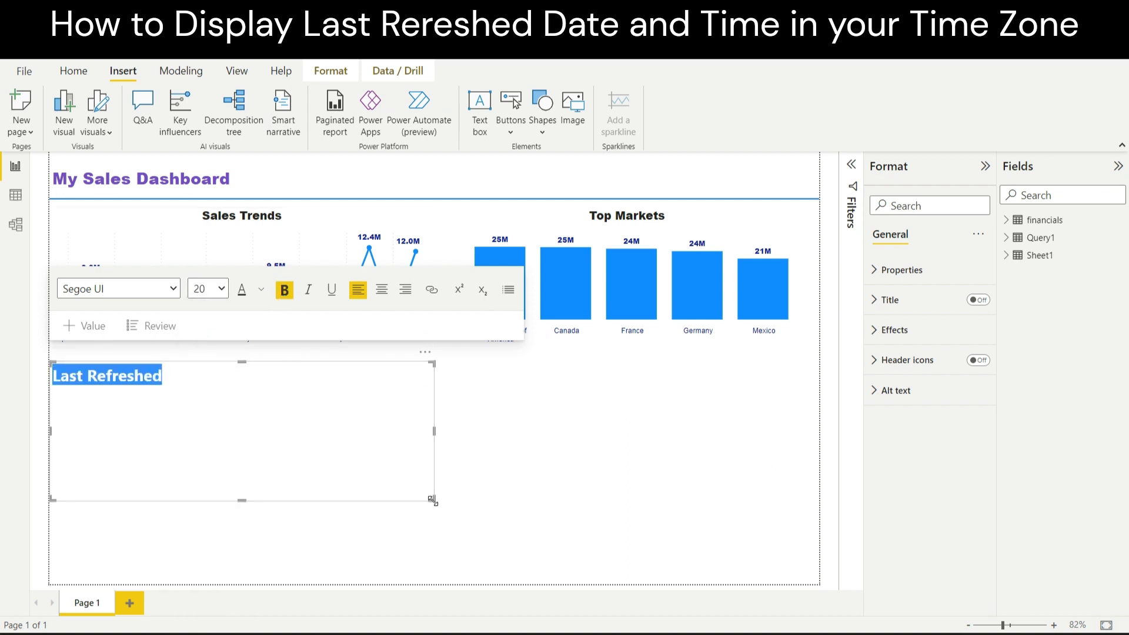
{"action": "left_click_drag", "start_coordinate": [434, 500], "coordinate": [171, 393]}
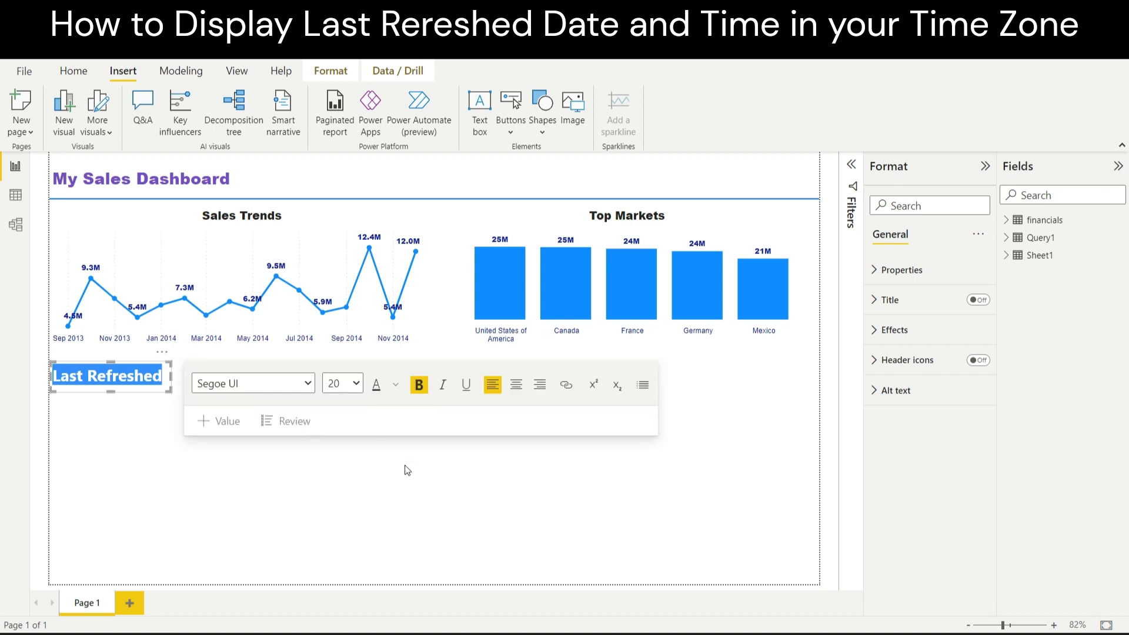
{"action": "left_click", "coordinate": [407, 471]}
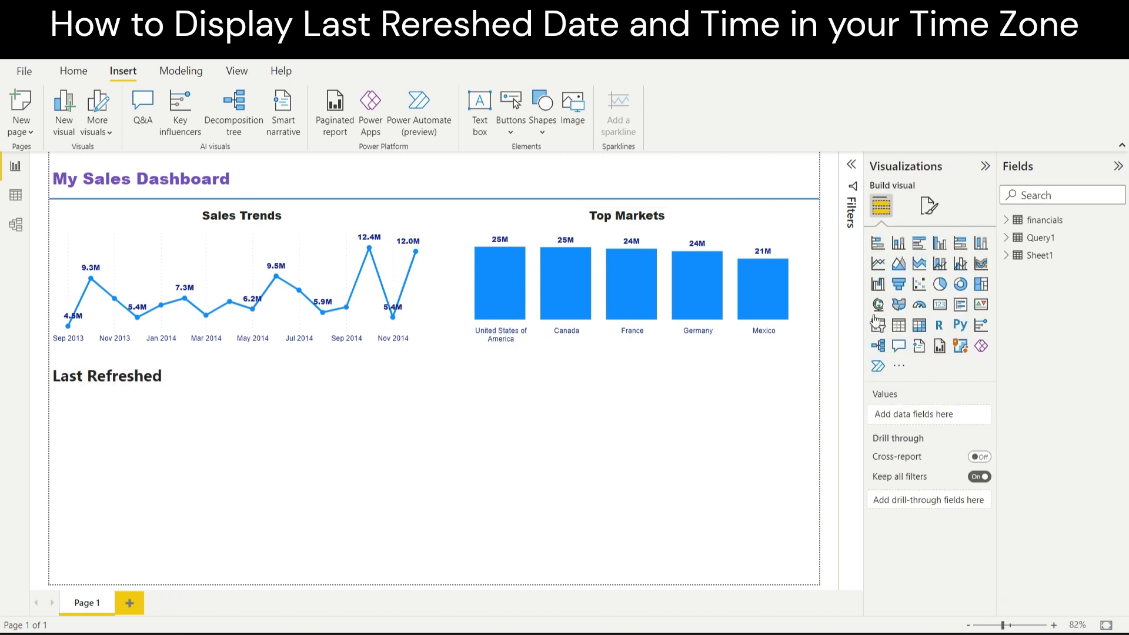
Step: Add a card visual directly under the Last Refreshed heading and show the myDatetime field of Query1 in it
{"action": "left_click", "coordinate": [939, 304]}
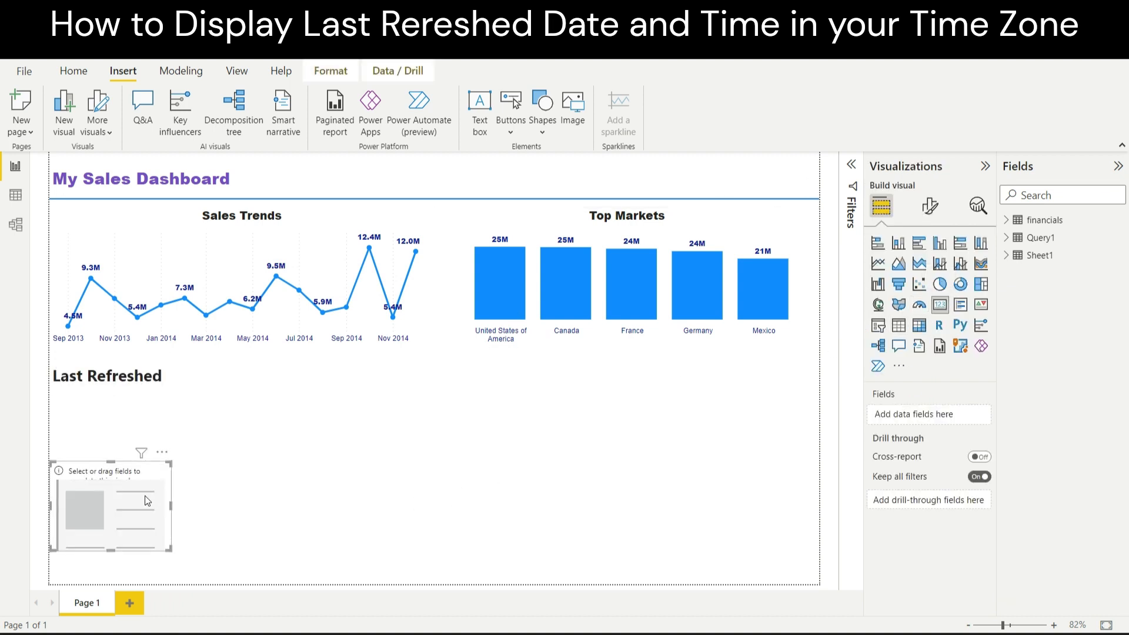
{"action": "left_click_drag", "start_coordinate": [147, 500], "coordinate": [147, 425]}
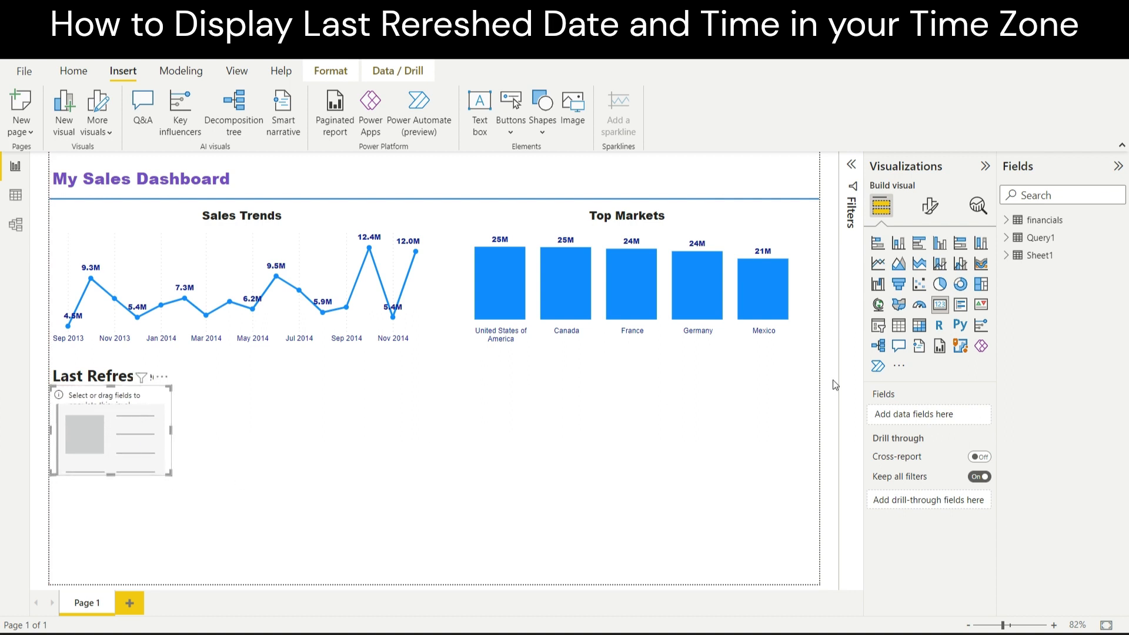
{"action": "left_click", "coordinate": [1006, 237]}
{"action": "left_click", "coordinate": [1029, 308]}
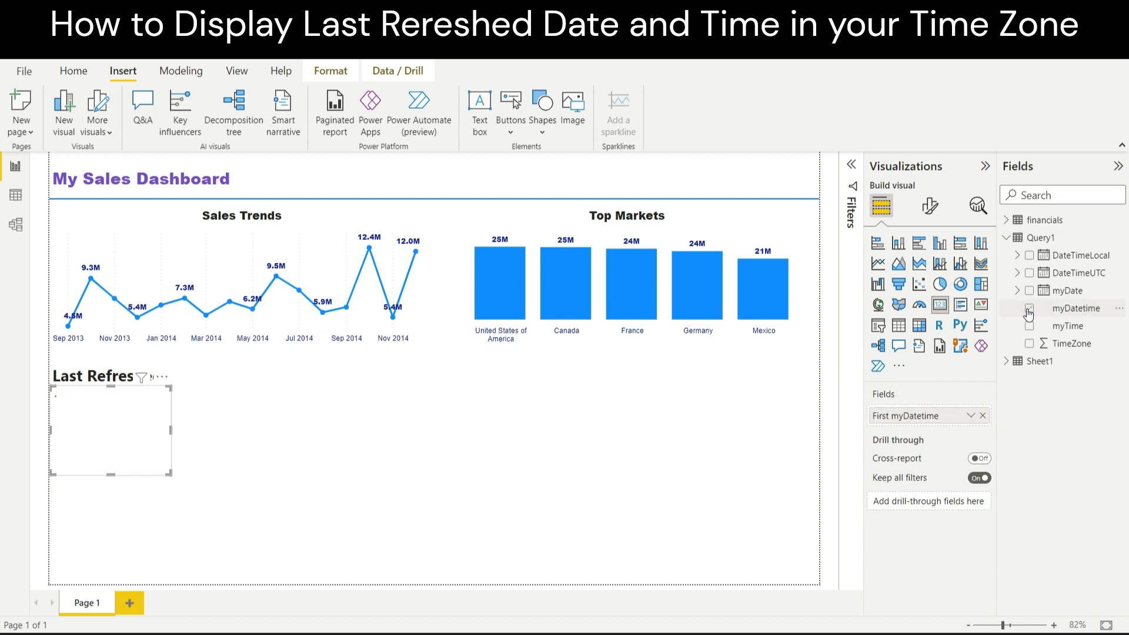
Step: Widen the myDatetime card to fit the full date and time, and reduce its height to a single line
{"action": "left_click_drag", "start_coordinate": [171, 430], "coordinate": [568, 423]}
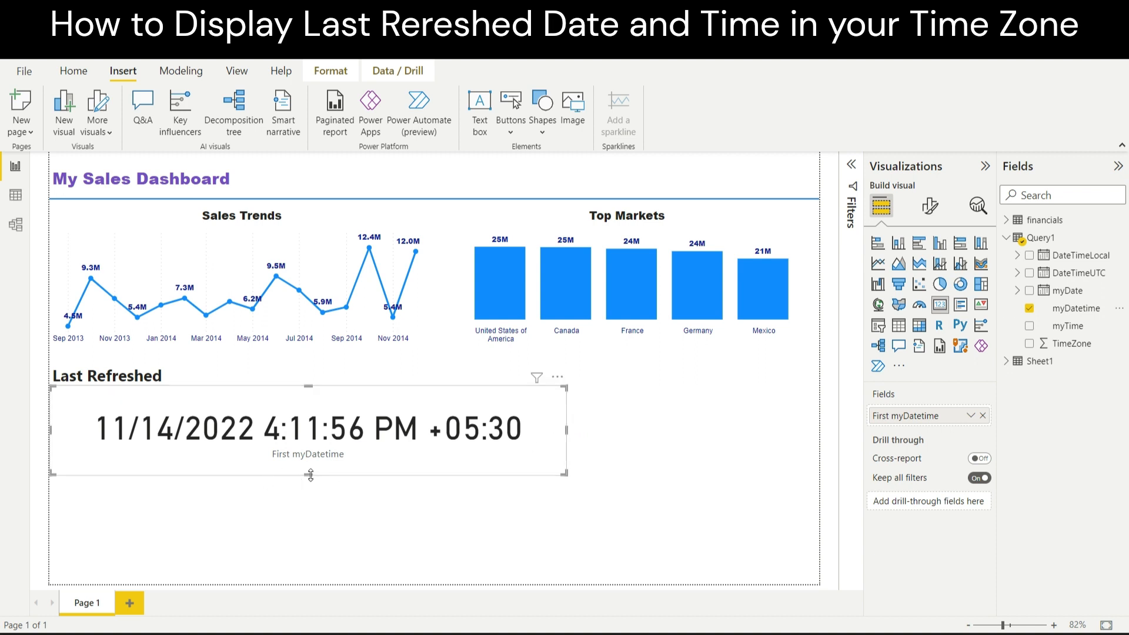
{"action": "left_click_drag", "start_coordinate": [309, 473], "coordinate": [311, 423]}
{"action": "left_click", "coordinate": [541, 469]}
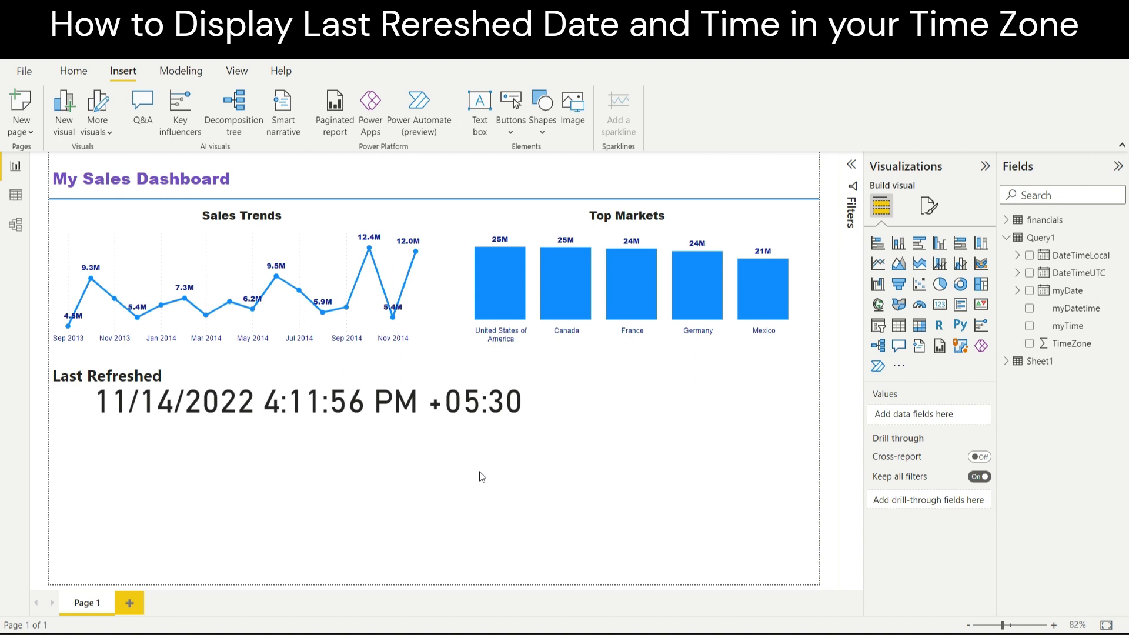
Step: Add a second, empty card visual and place it directly below the myDatetime card
{"action": "left_click", "coordinate": [391, 409]}
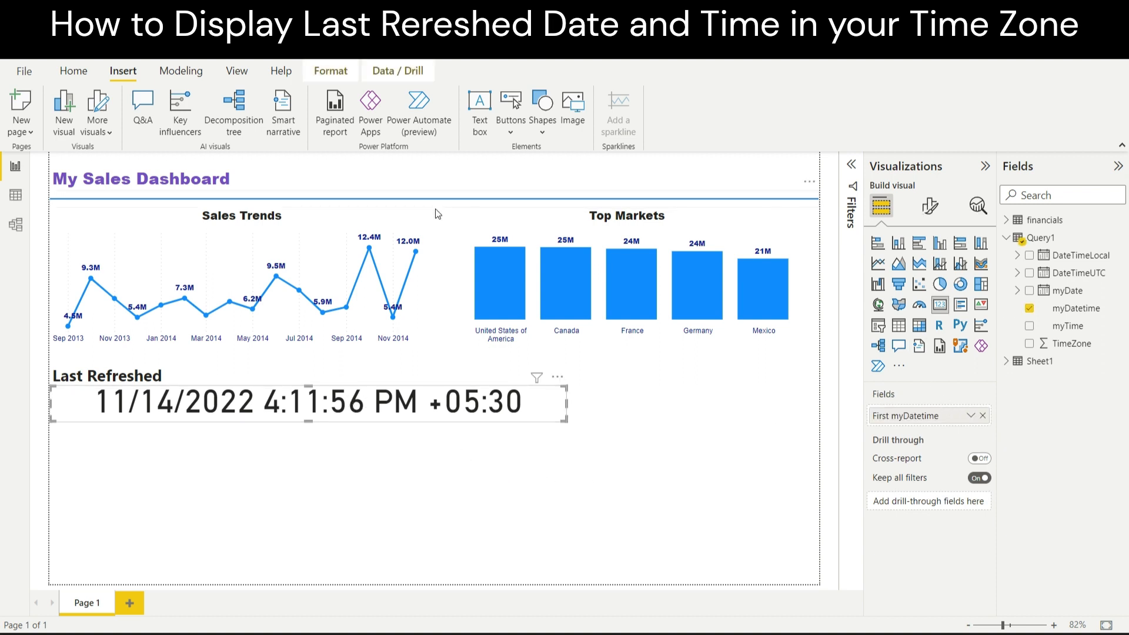
{"action": "left_click", "coordinate": [702, 467]}
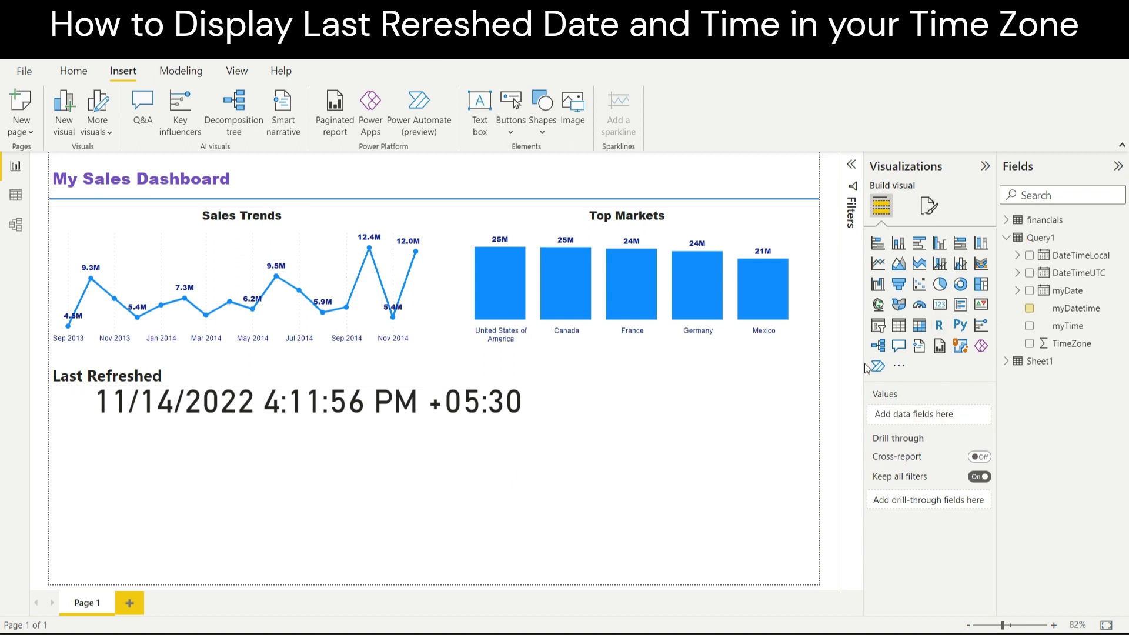
{"action": "left_click", "coordinate": [939, 304]}
{"action": "left_click_drag", "start_coordinate": [445, 546], "coordinate": [434, 487]}
Step: Replace the myDatetime field with myDate in the upper card
{"action": "left_click", "coordinate": [411, 407]}
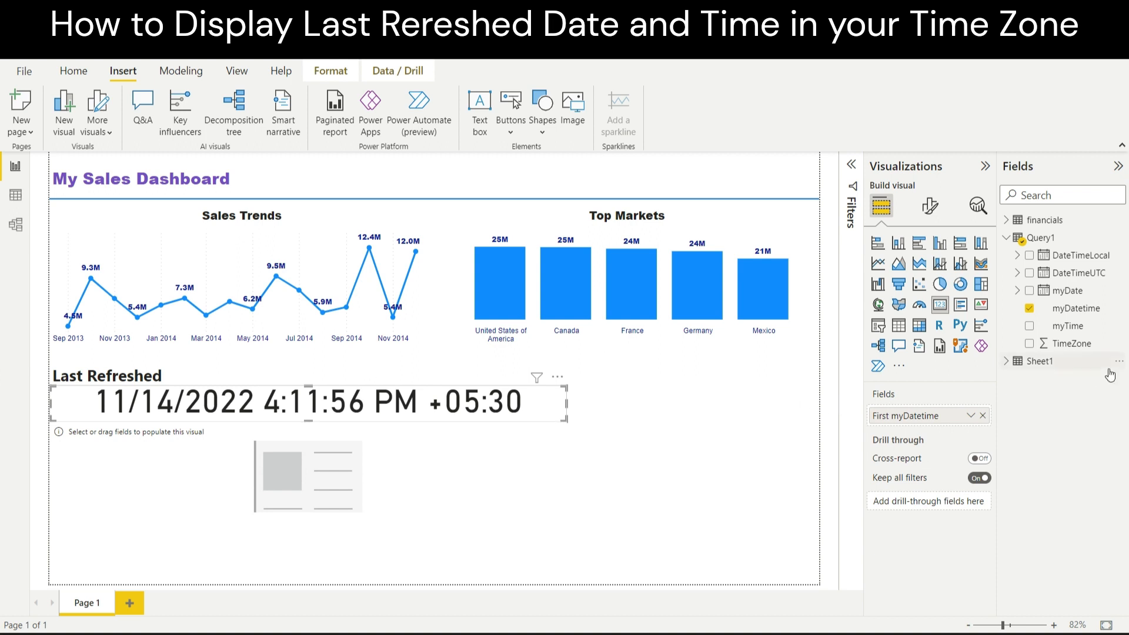
{"action": "left_click", "coordinate": [1030, 309]}
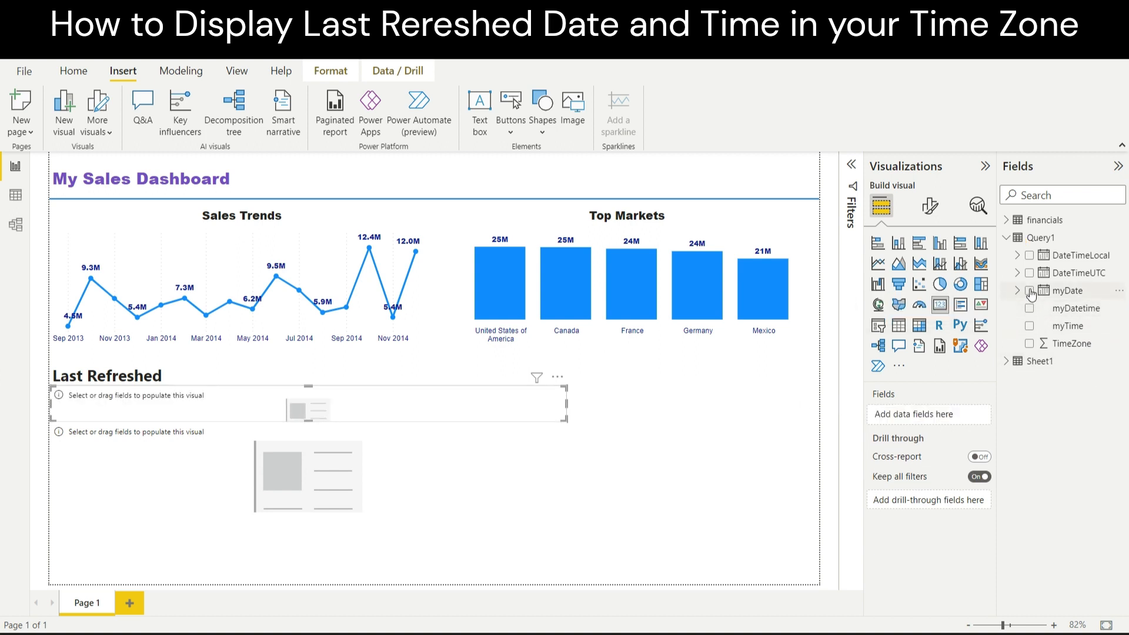
{"action": "left_click", "coordinate": [1029, 290]}
Step: Show the myTime field in the lower card and shrink the card to a single line
{"action": "left_click", "coordinate": [316, 492]}
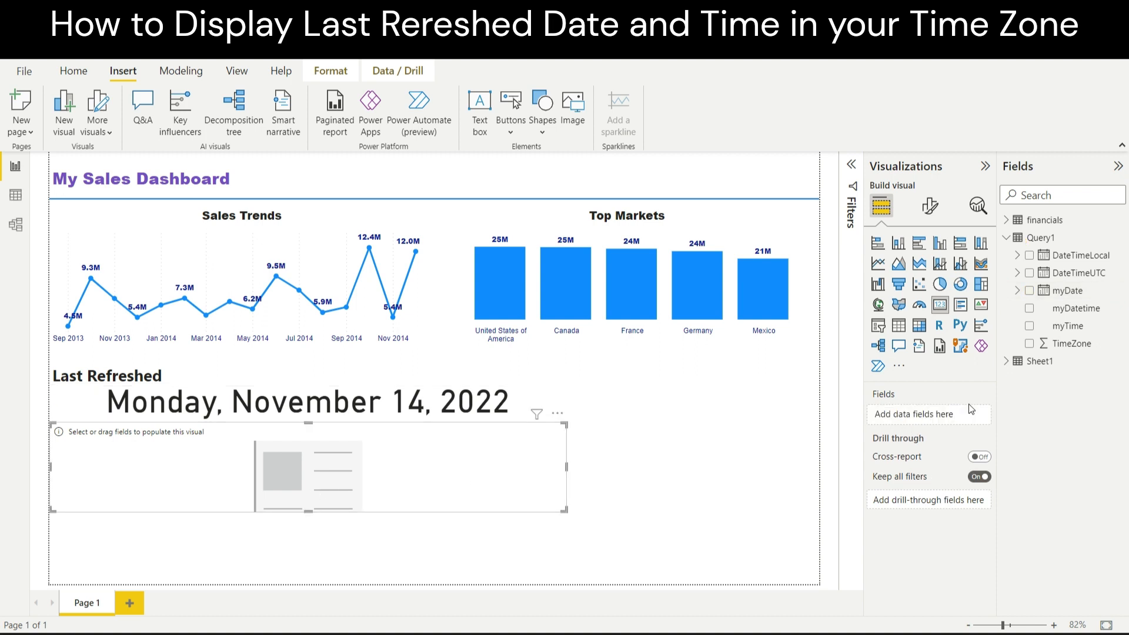
{"action": "left_click", "coordinate": [1029, 326]}
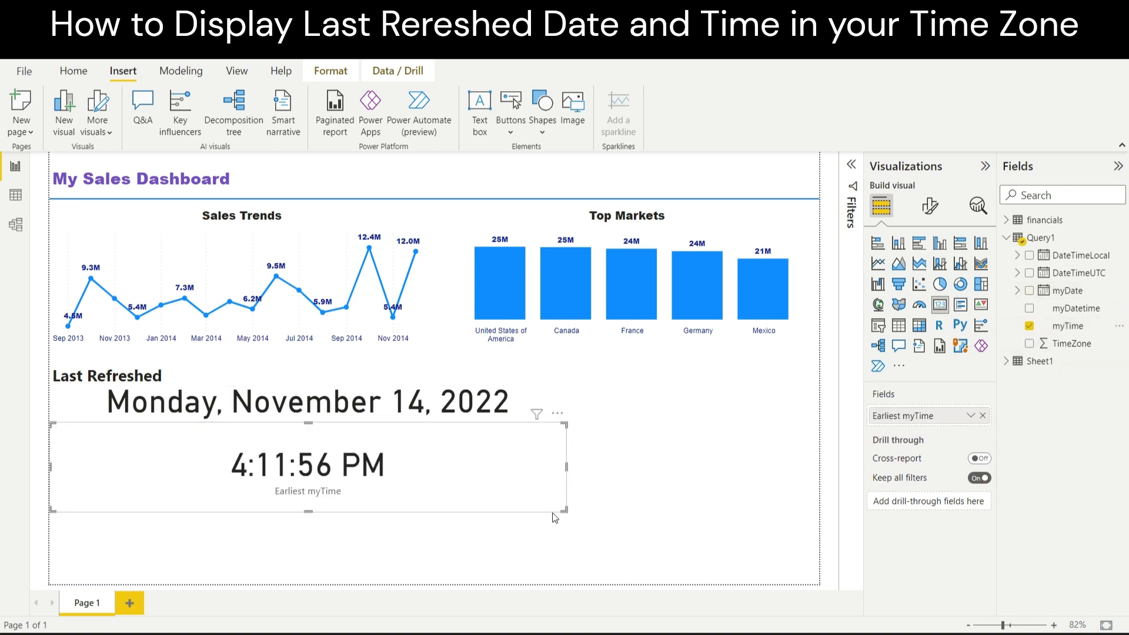
{"action": "left_click_drag", "start_coordinate": [565, 509], "coordinate": [538, 465]}
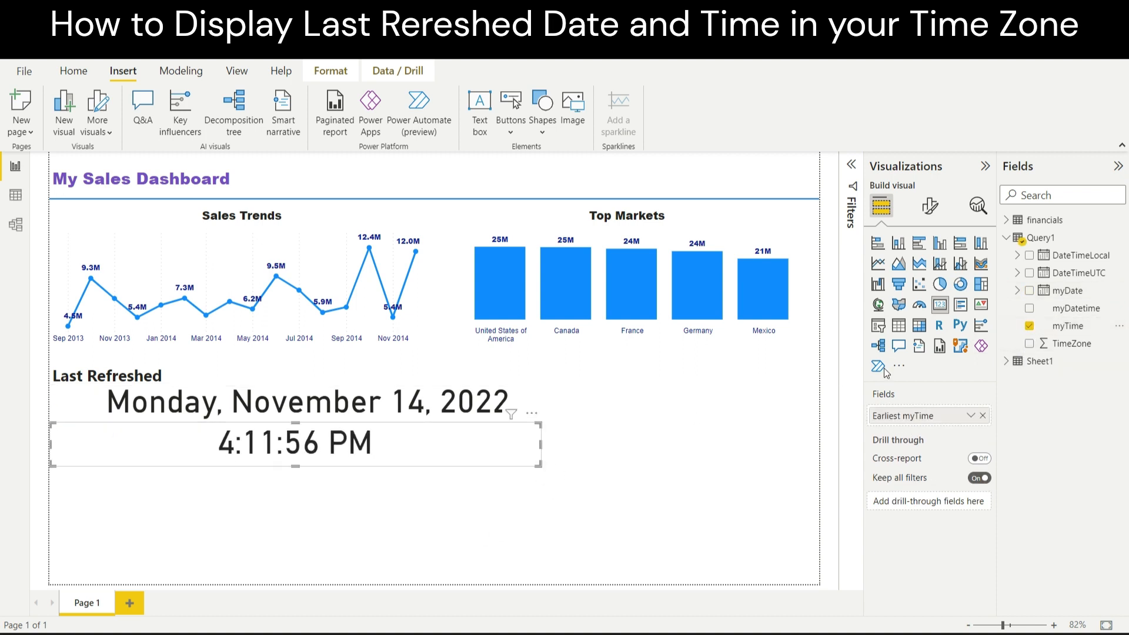
Step: Set the myDate column's date format to 3/14/01 (m/d/yy)
{"action": "left_click", "coordinate": [1065, 290]}
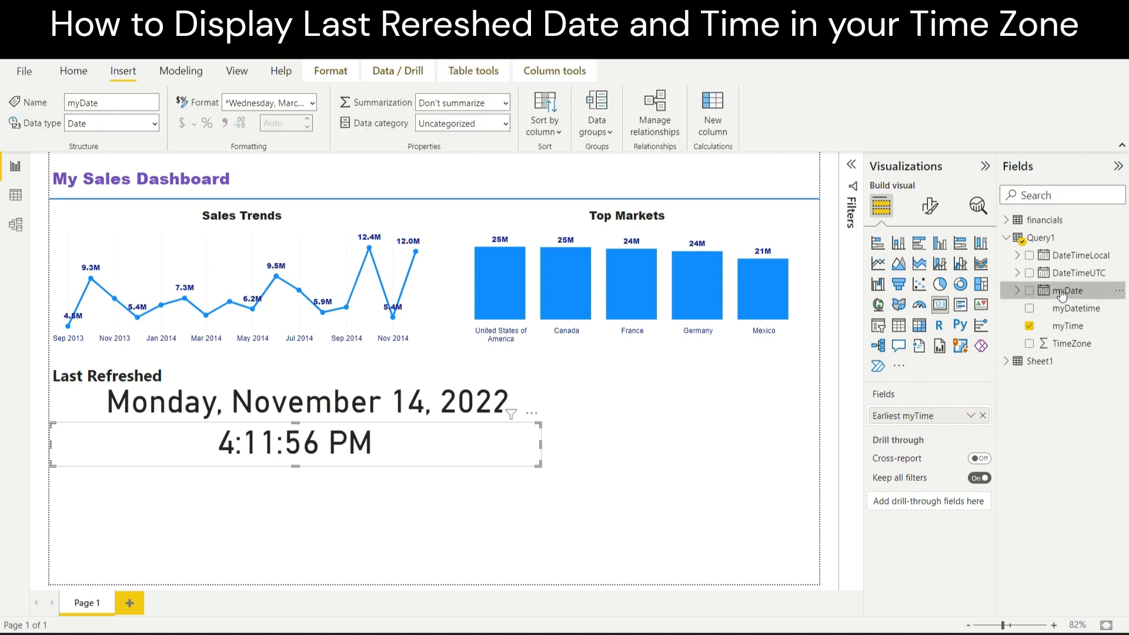
{"action": "left_click", "coordinate": [376, 395]}
{"action": "left_click", "coordinate": [1085, 292]}
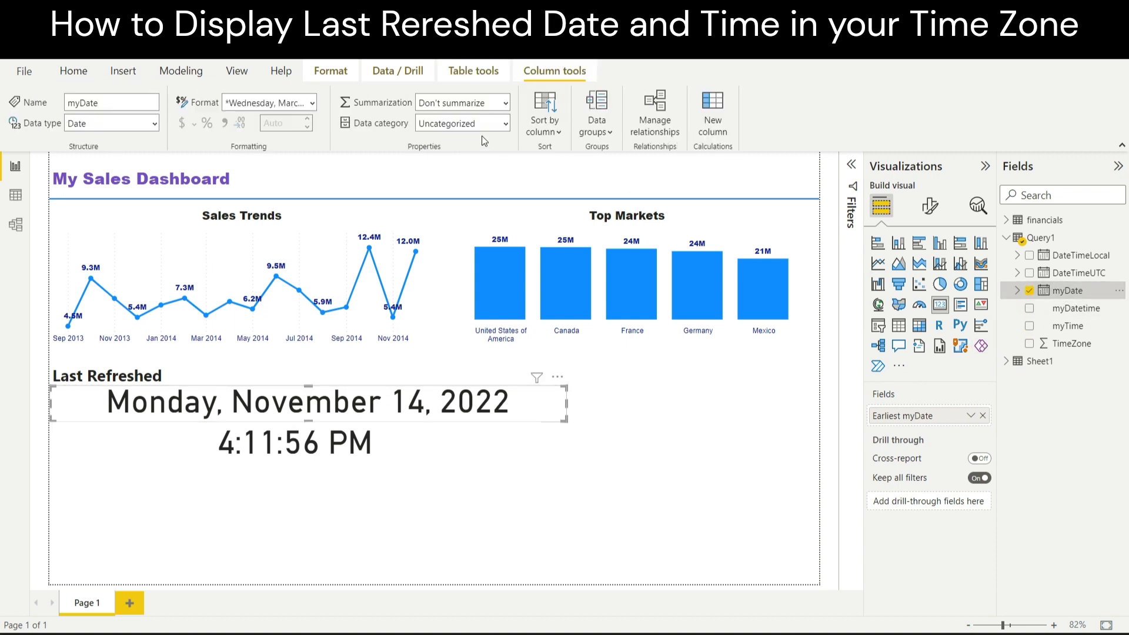
{"action": "left_click", "coordinate": [312, 103]}
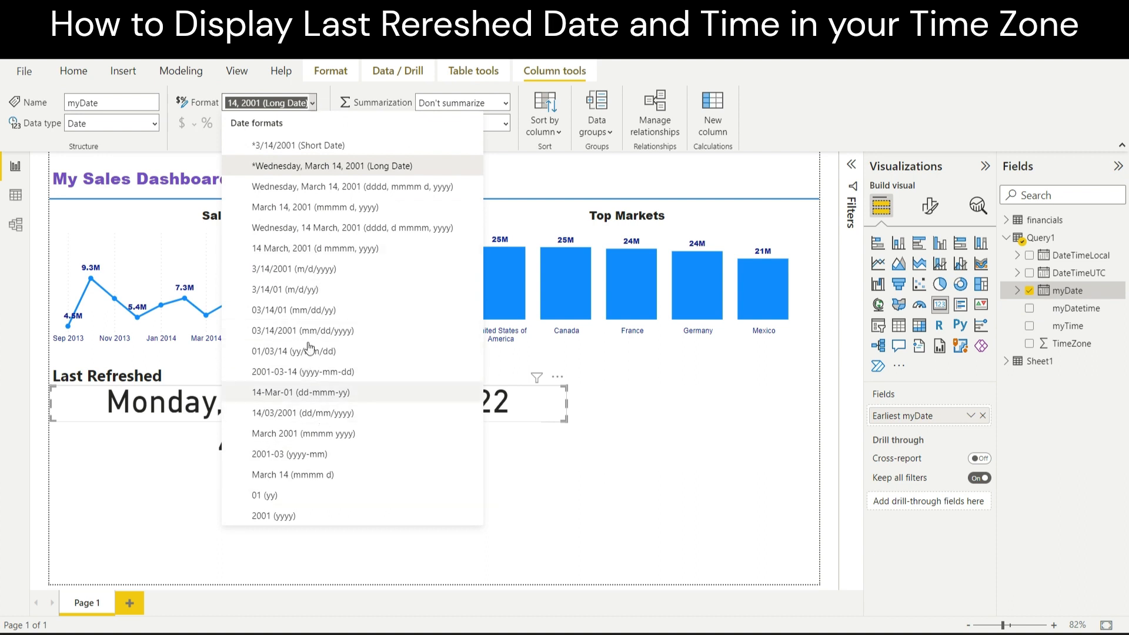
{"action": "left_click", "coordinate": [313, 291]}
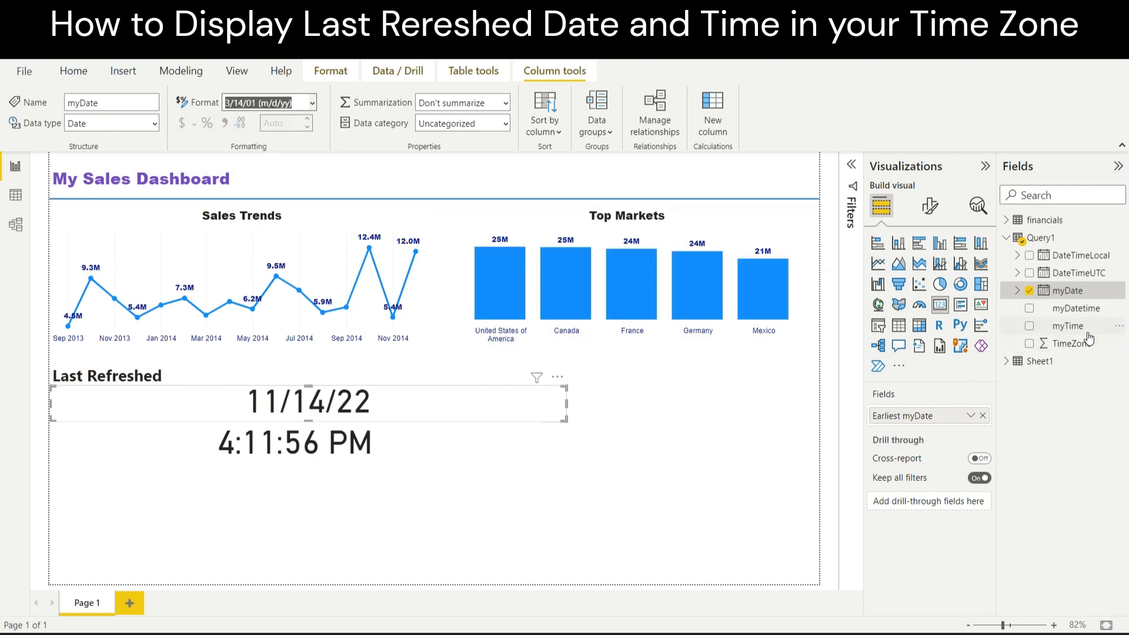
Step: Set the myTime column's time format to 13:30 (h:nn)
{"action": "left_click", "coordinate": [1067, 326]}
{"action": "left_click", "coordinate": [312, 104]}
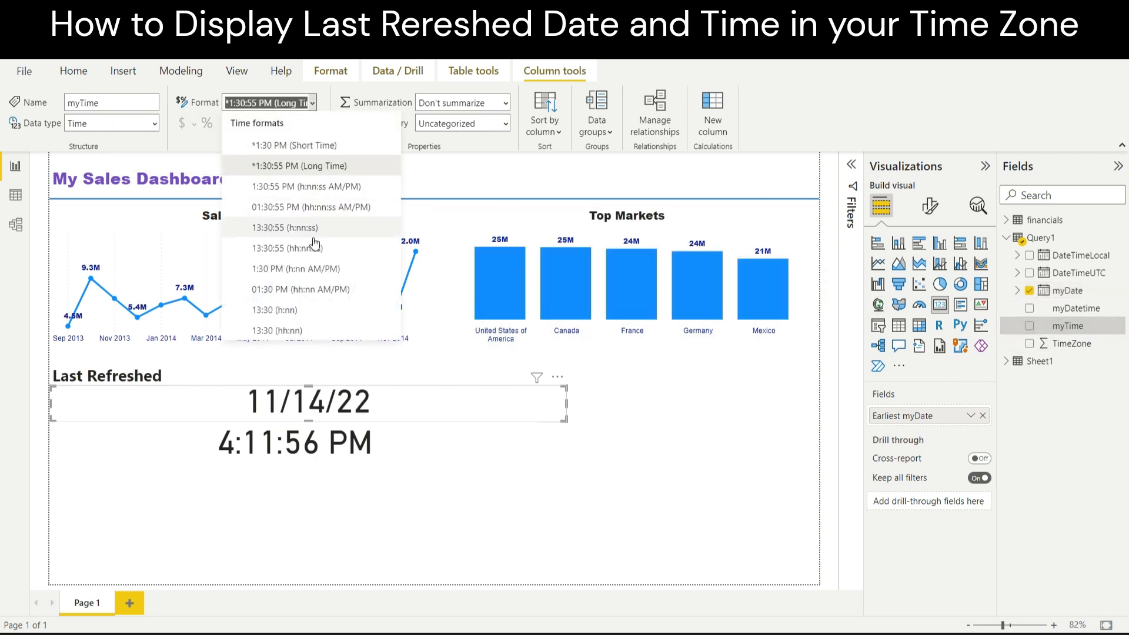
{"action": "left_click", "coordinate": [294, 311]}
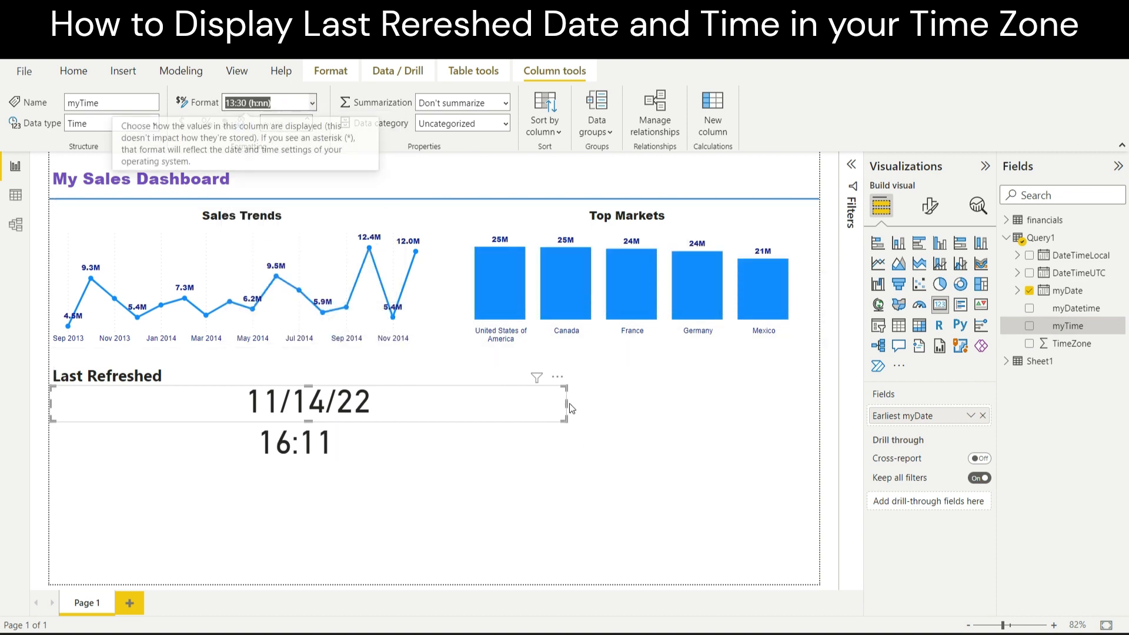
Step: Narrow the myDate and myTime cards so each fits closely around its shortened value
{"action": "left_click_drag", "start_coordinate": [567, 406], "coordinate": [202, 423]}
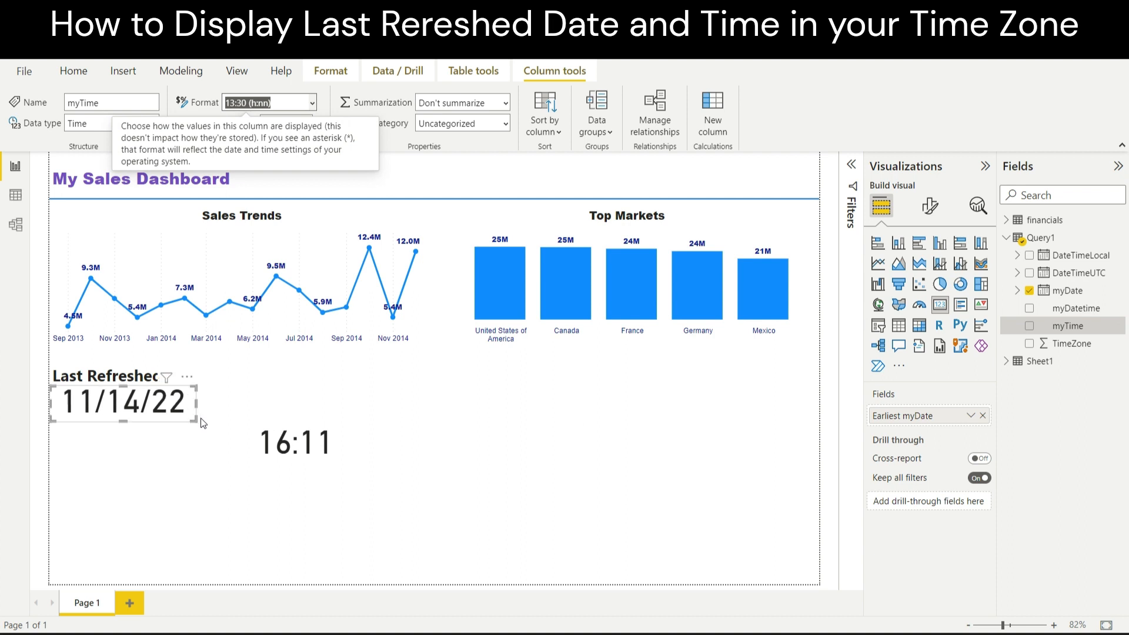
{"action": "left_click", "coordinate": [286, 445]}
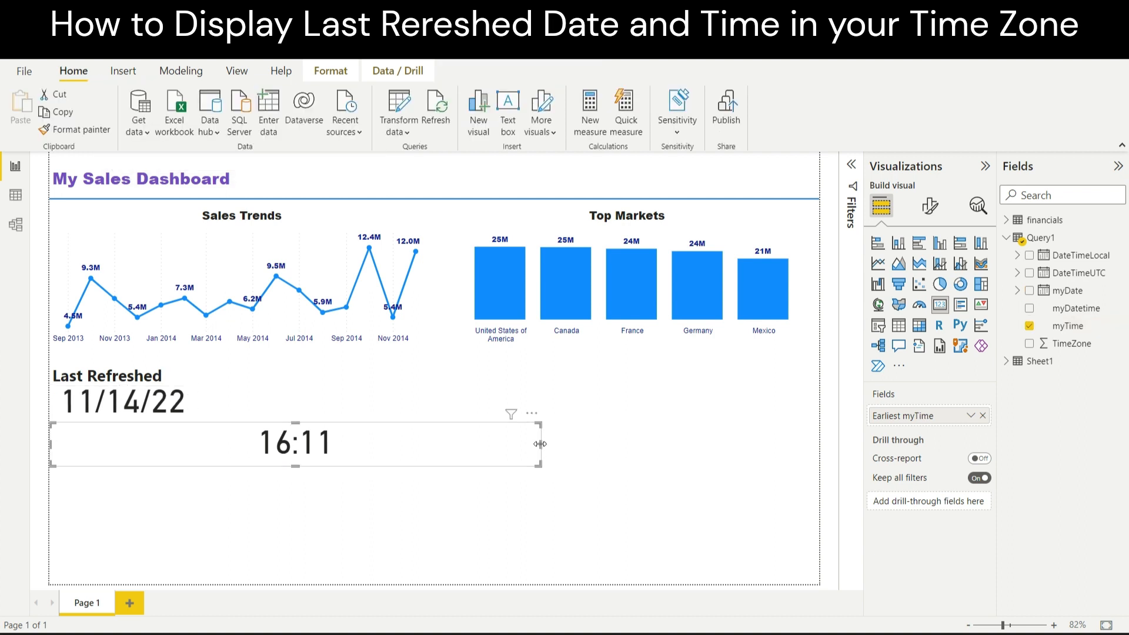
{"action": "left_click_drag", "start_coordinate": [539, 446], "coordinate": [189, 447]}
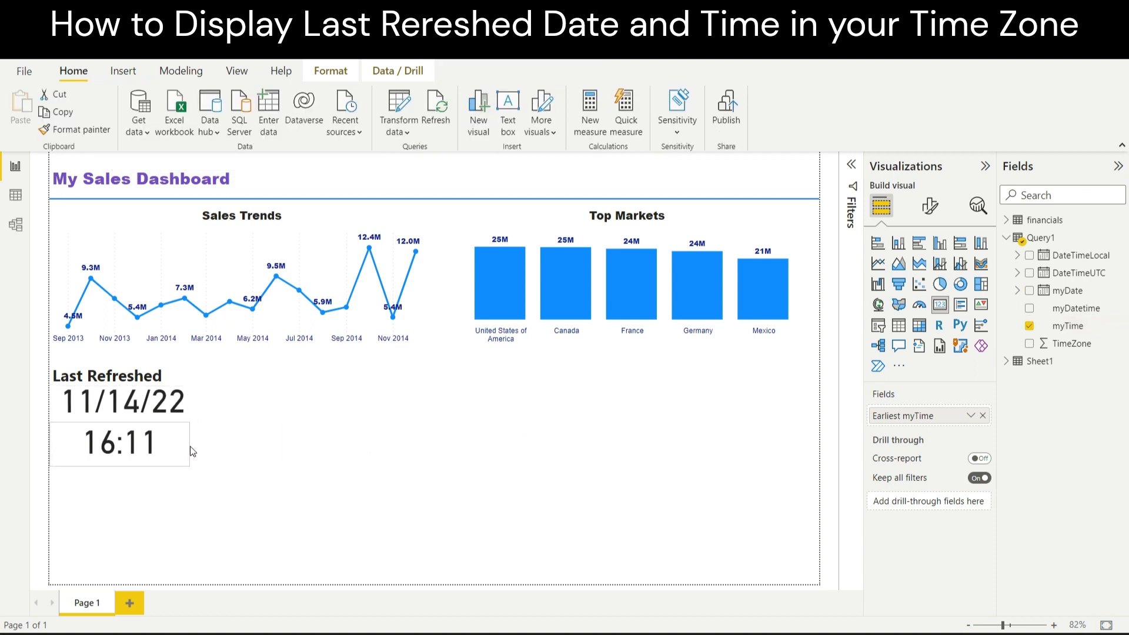
{"action": "left_click", "coordinate": [270, 470]}
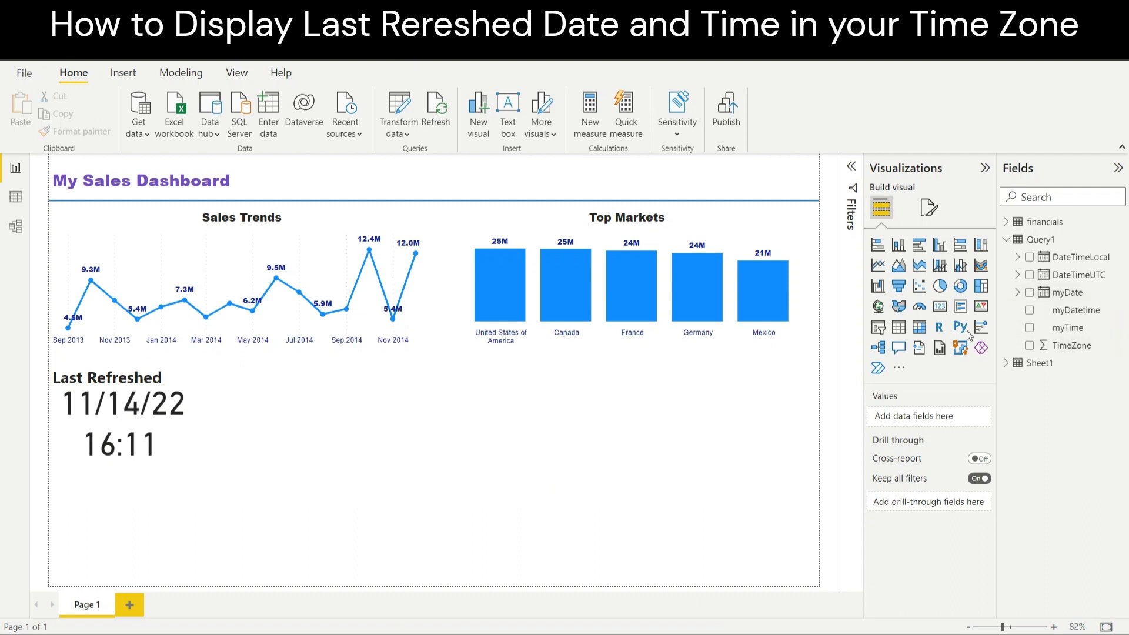
Step: Create a new measure in the Query1 table, name it DisalyTimeDifference, and start its formula body on a fresh line
{"action": "right_click", "coordinate": [1040, 241]}
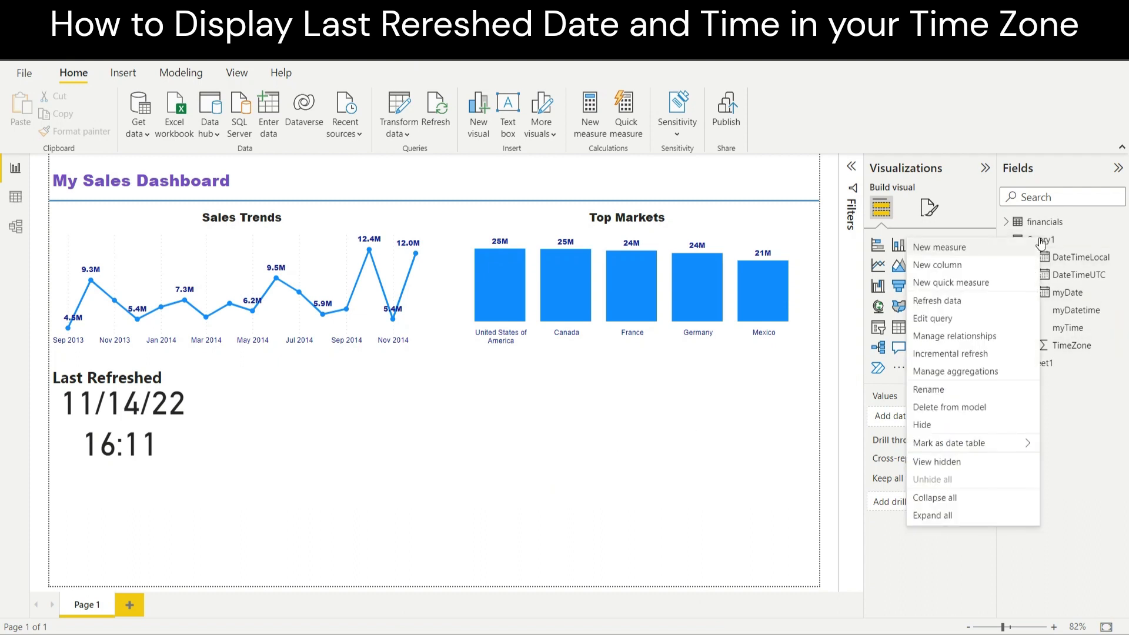
{"action": "left_click", "coordinate": [950, 249]}
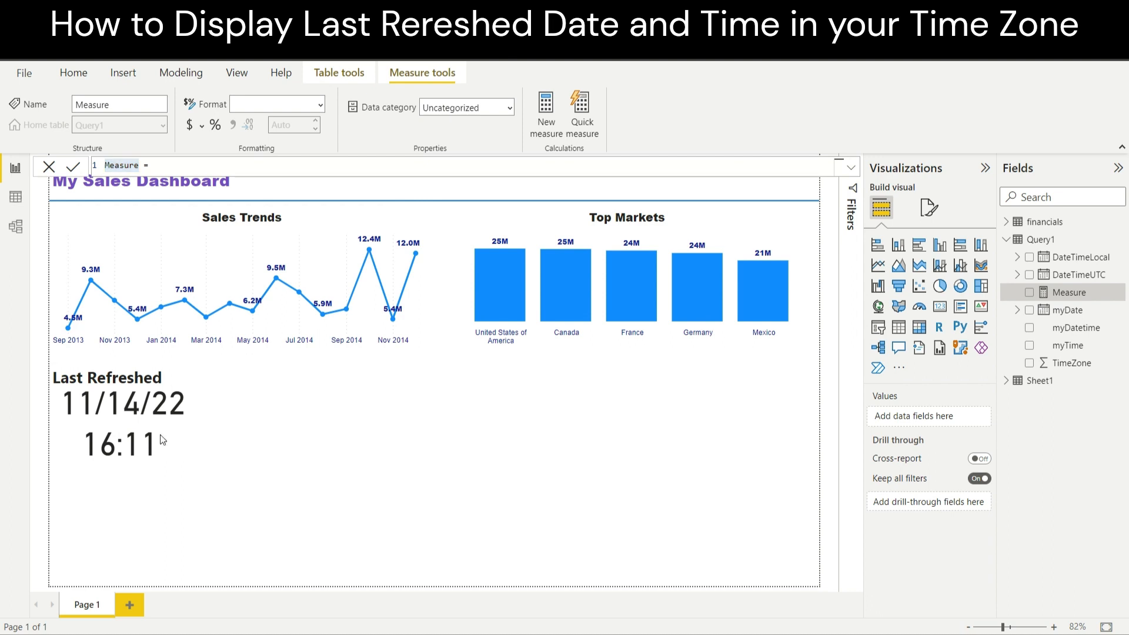
{"action": "double_click", "coordinate": [123, 170]}
{"action": "type", "text": "DisalyTe"}
{"action": "key", "text": "BackSpace"}
{"action": "type", "text": "imeDiffe"}
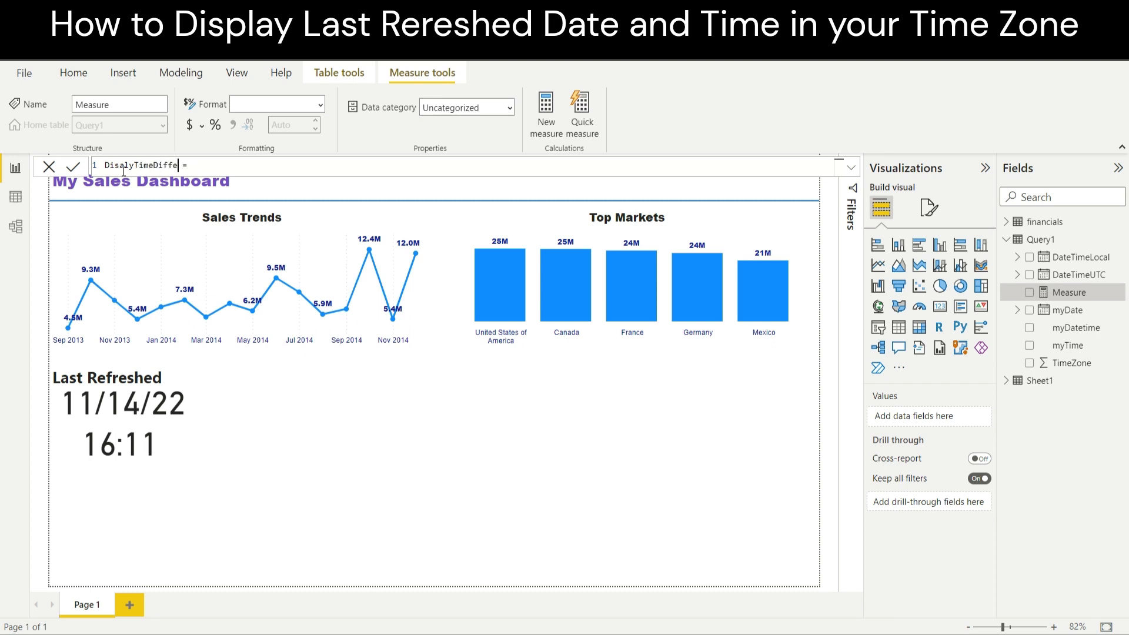
{"action": "type", "text": "rence"}
{"action": "key", "text": "End"}
{"action": "key", "text": "shift+Return"}
{"action": "key", "text": "shift+Return"}
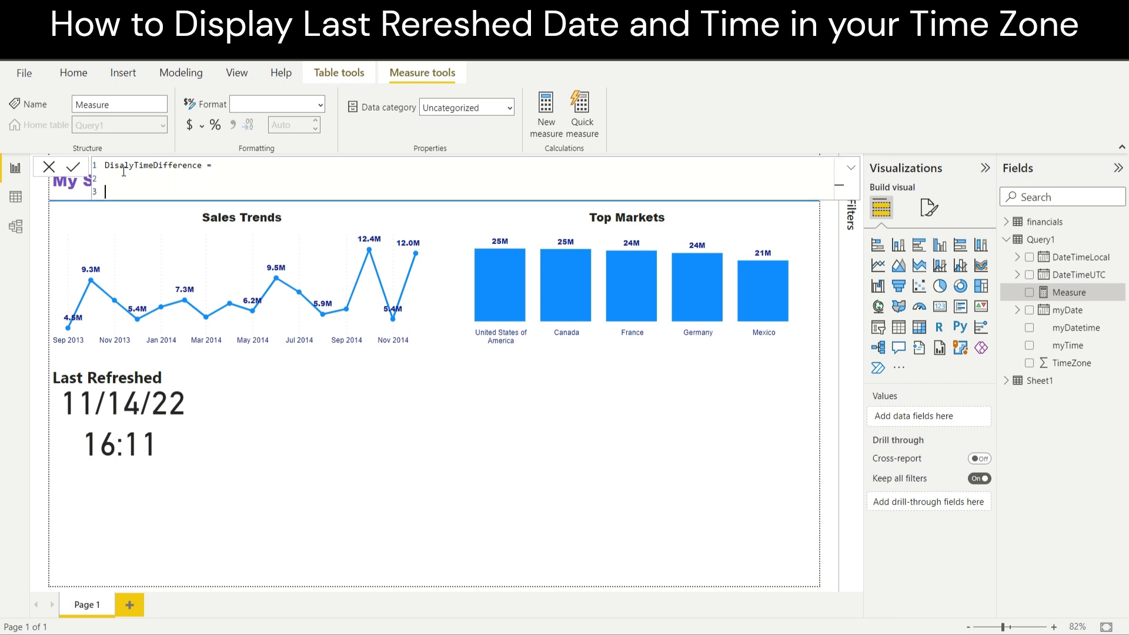
Step: Define the measure variable CurrentTime as utcnow()
{"action": "type", "text": "VAR CurrentTime =utc"}
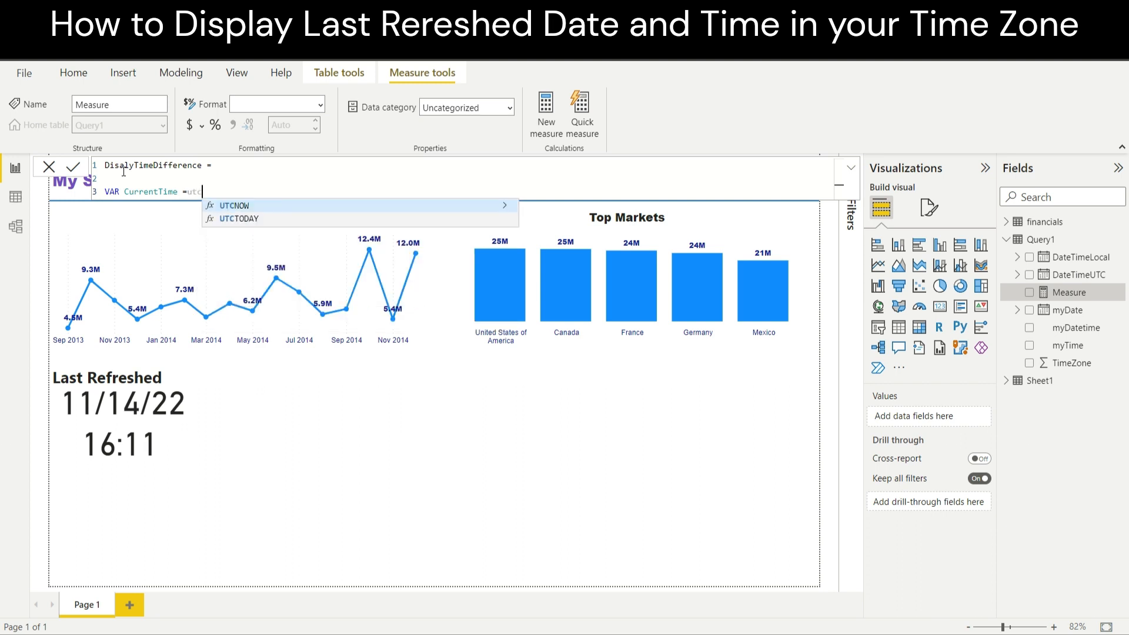
{"action": "type", "text": "now"}
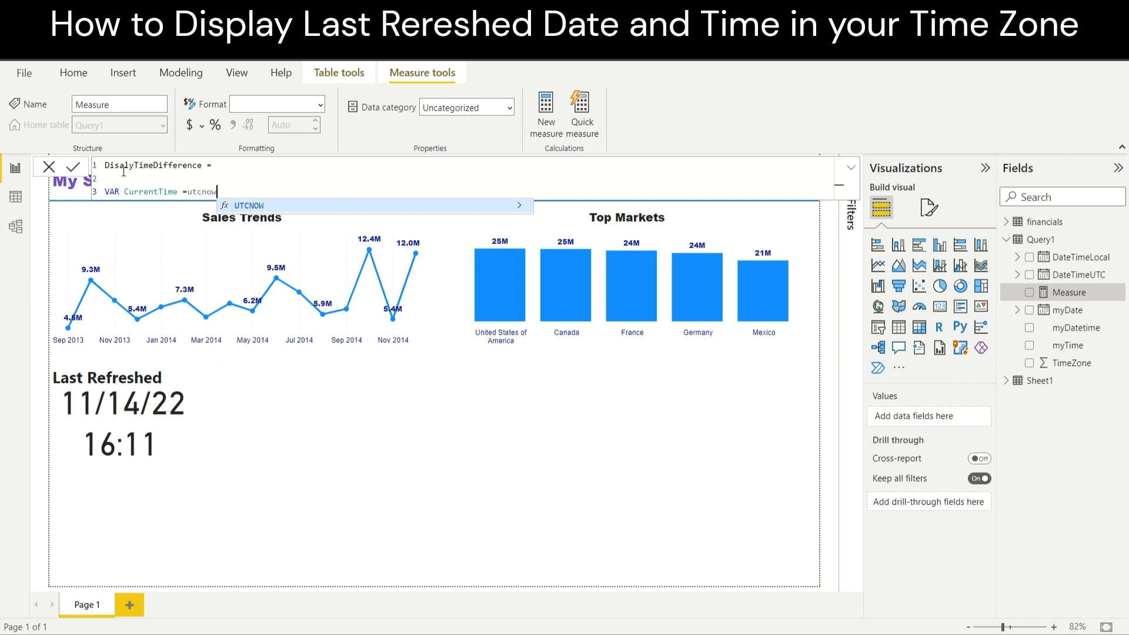
{"action": "type", "text": "()"}
{"action": "key", "text": "shift+Return"}
Step: Define the variable RefreshTime as MAX(Query1[DateTimeUTC]) on the line below CurrentTime
{"action": "type", "text": "VAR"}
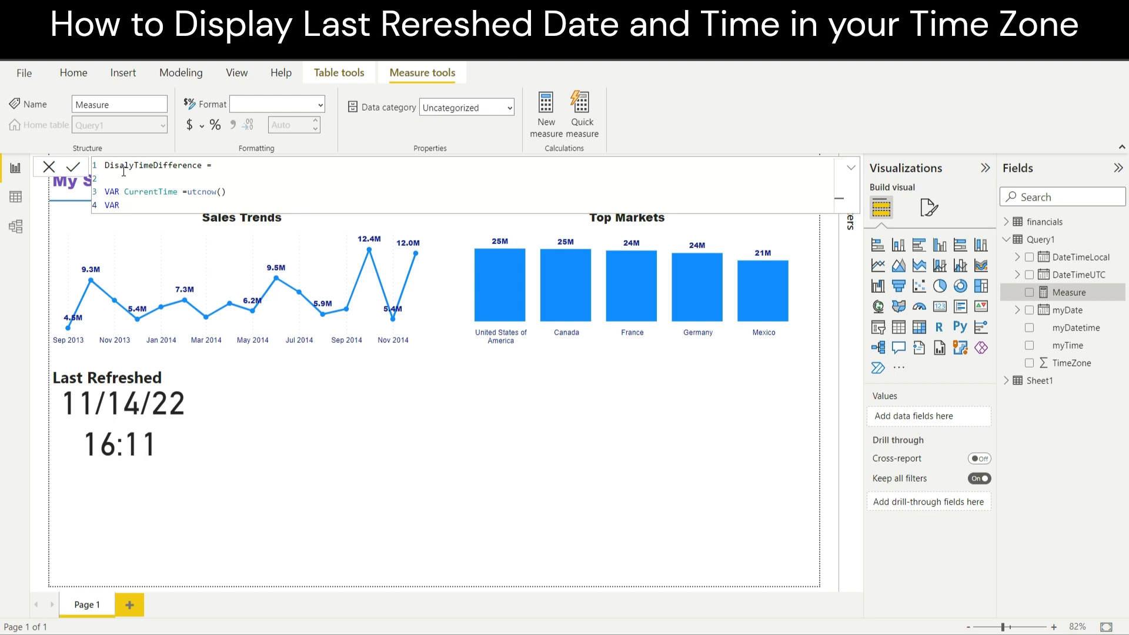
{"action": "type", "text": "RefreshTime ="}
{"action": "type", "text": "MAX("}
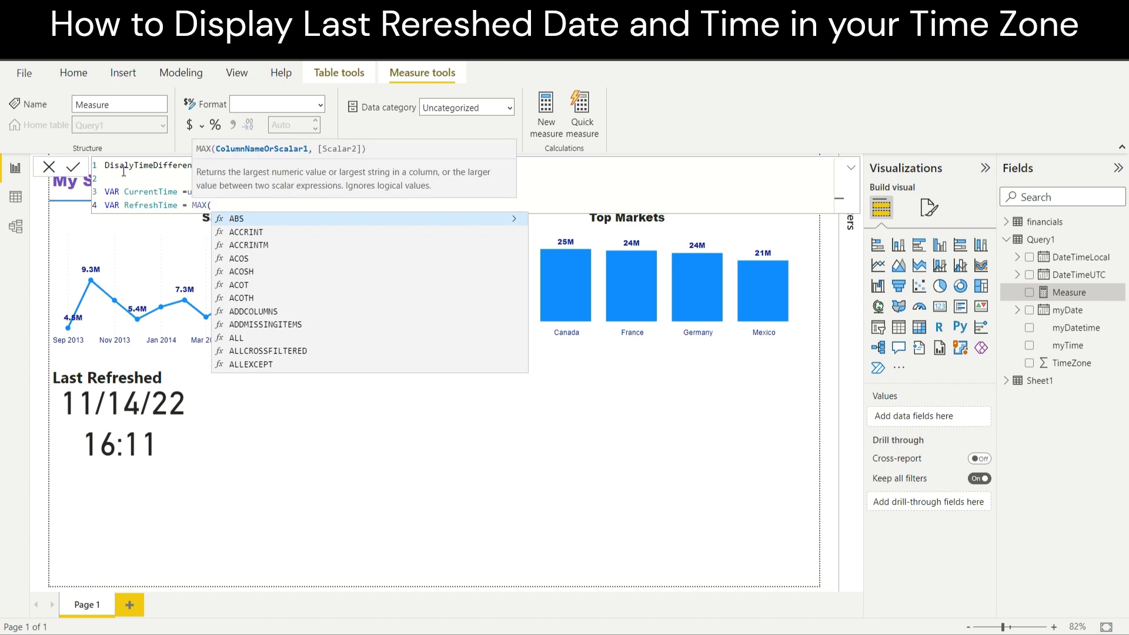
{"action": "type", "text": "qe"}
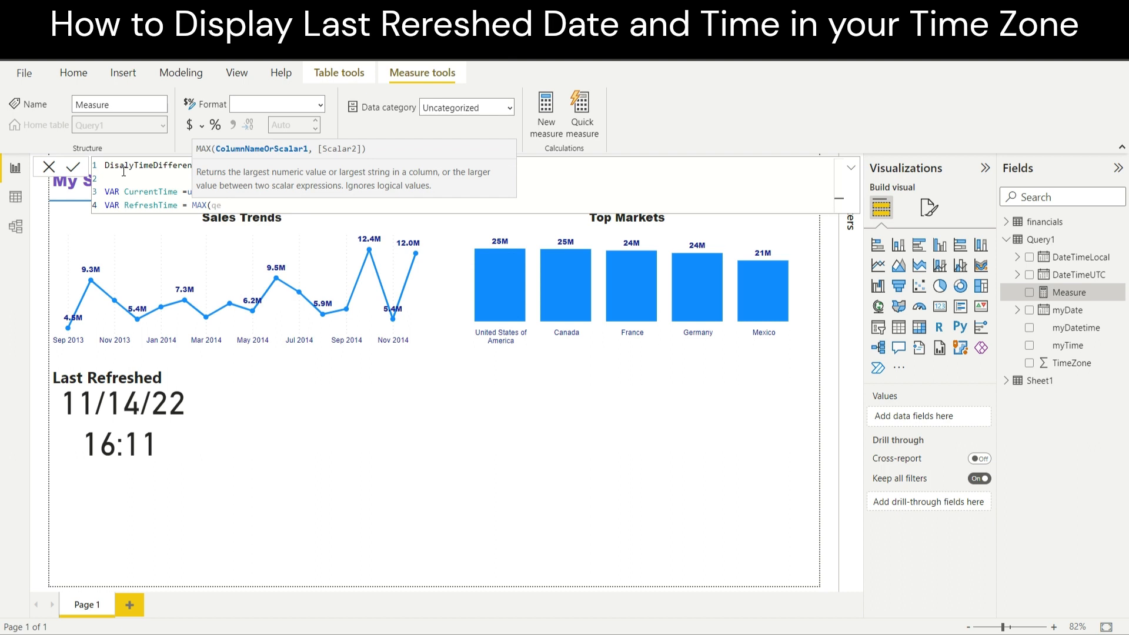
{"action": "key", "text": "BackSpace"}
{"action": "type", "text": "uery1"}
{"action": "key", "text": "Tab"}
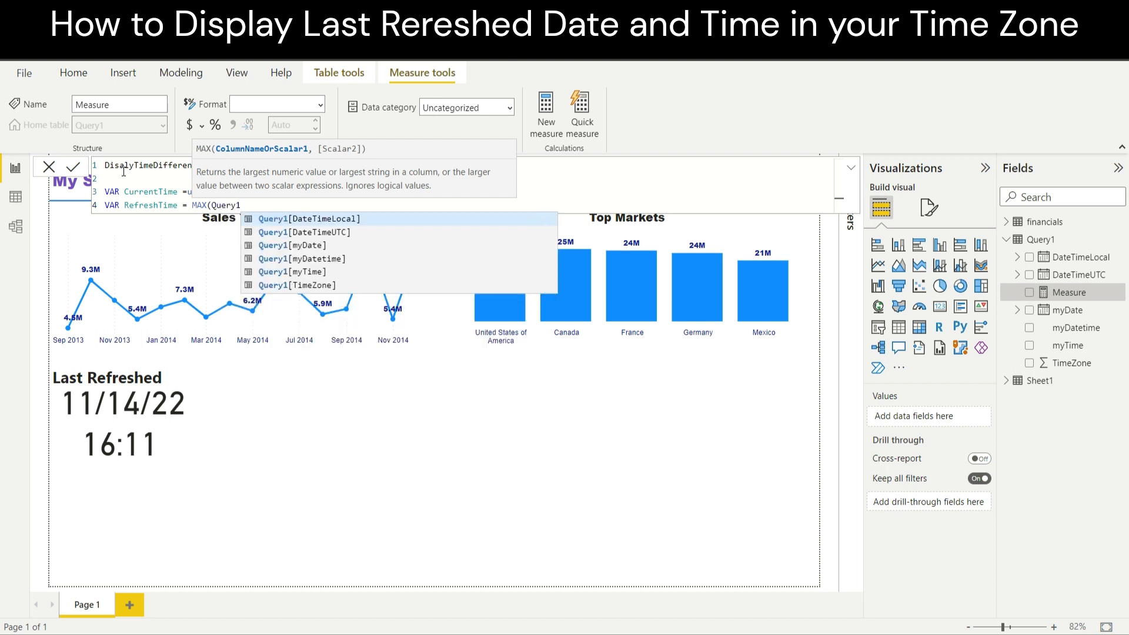
{"action": "type", "text": ".d"}
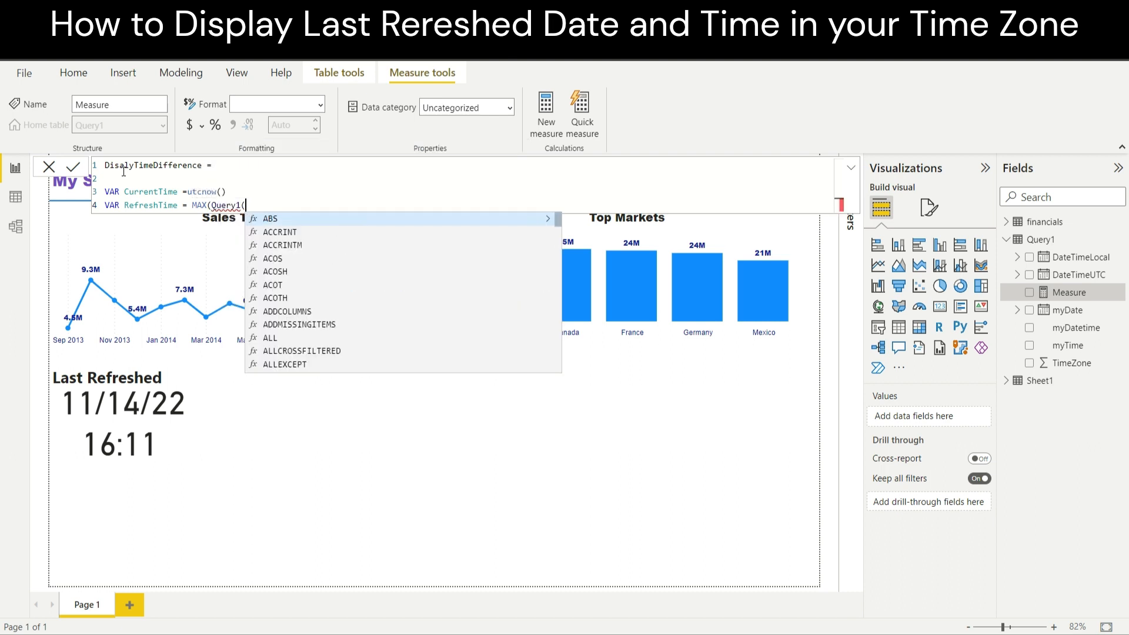
{"action": "key", "text": "BackSpace"}
{"action": "key", "text": "BackSpace"}
{"action": "type", "text": "[date"}
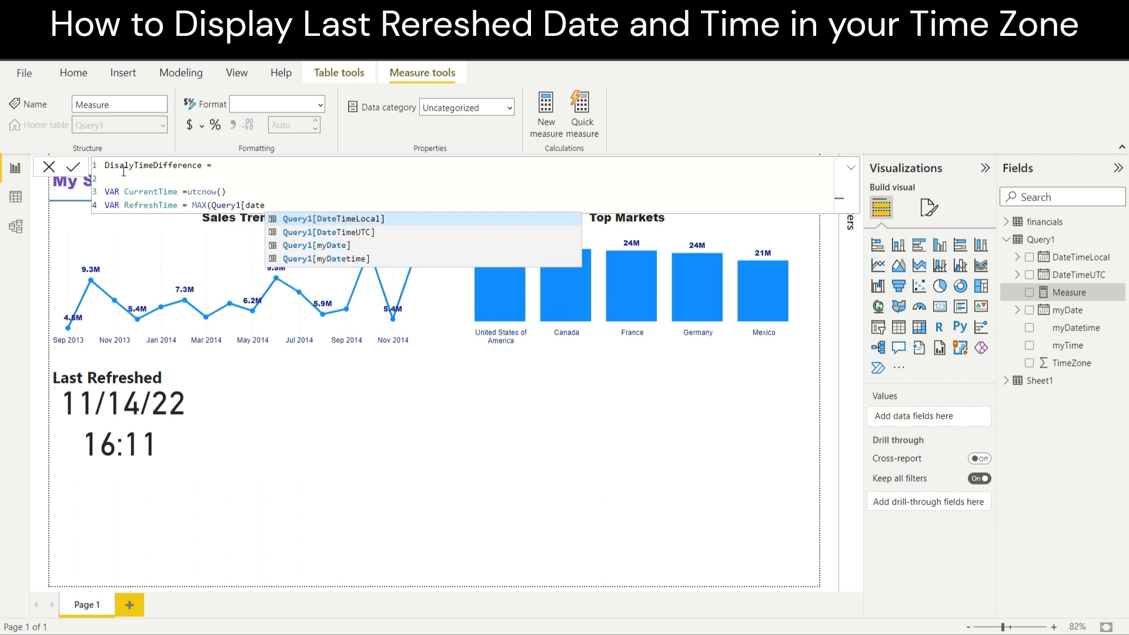
{"action": "key", "text": "Down"}
{"action": "key", "text": "Tab"}
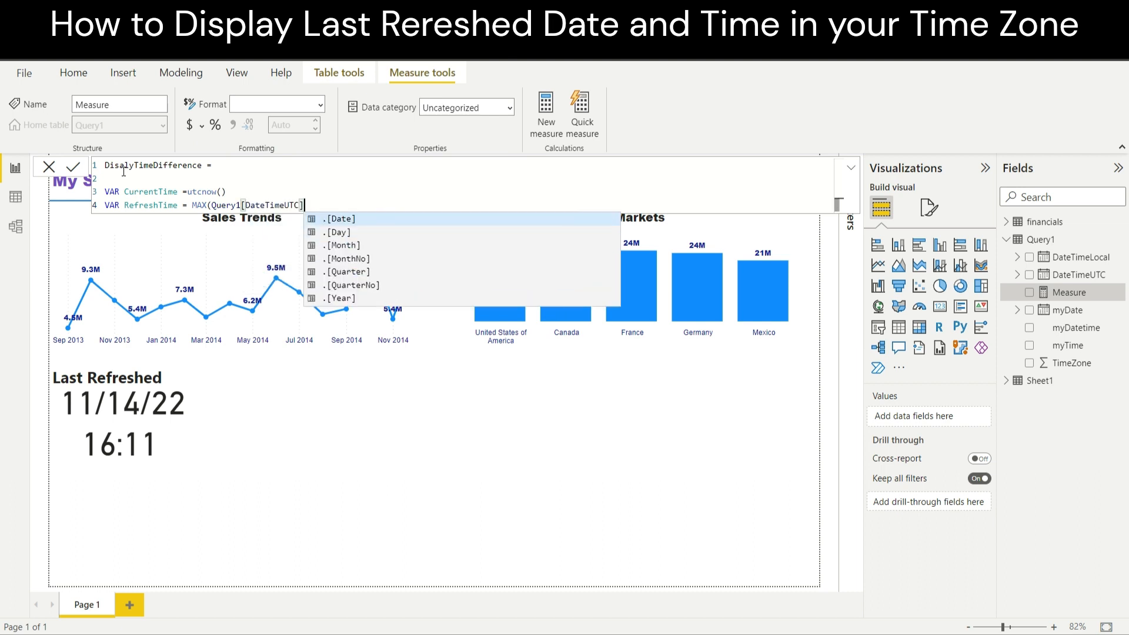
{"action": "type", "text": ")"}
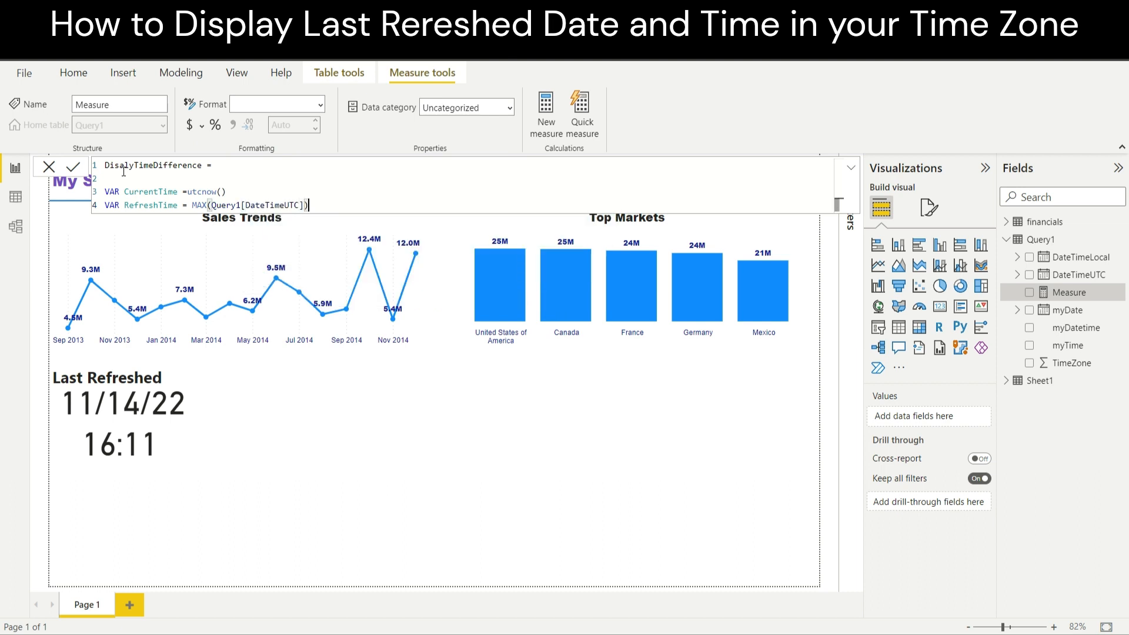
{"action": "key", "text": "shift+Return"}
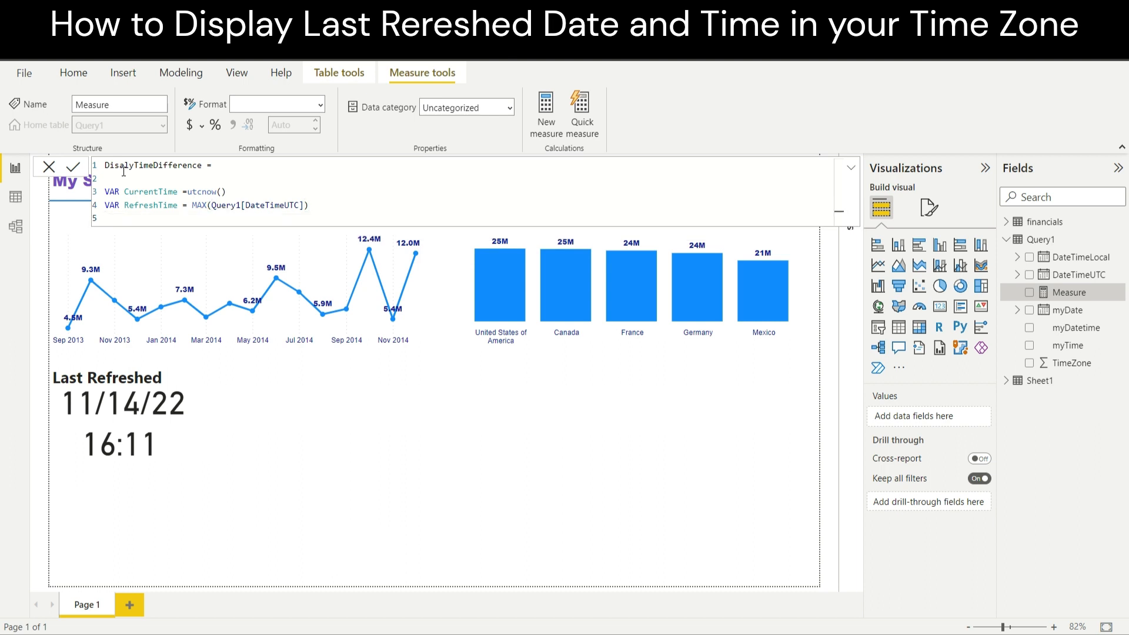
Step: Define the variable TimeDifference as CurrentTime - RefreshTime, followed by a blank line
{"action": "type", "text": "Var TimeDiffenence = Curre"}
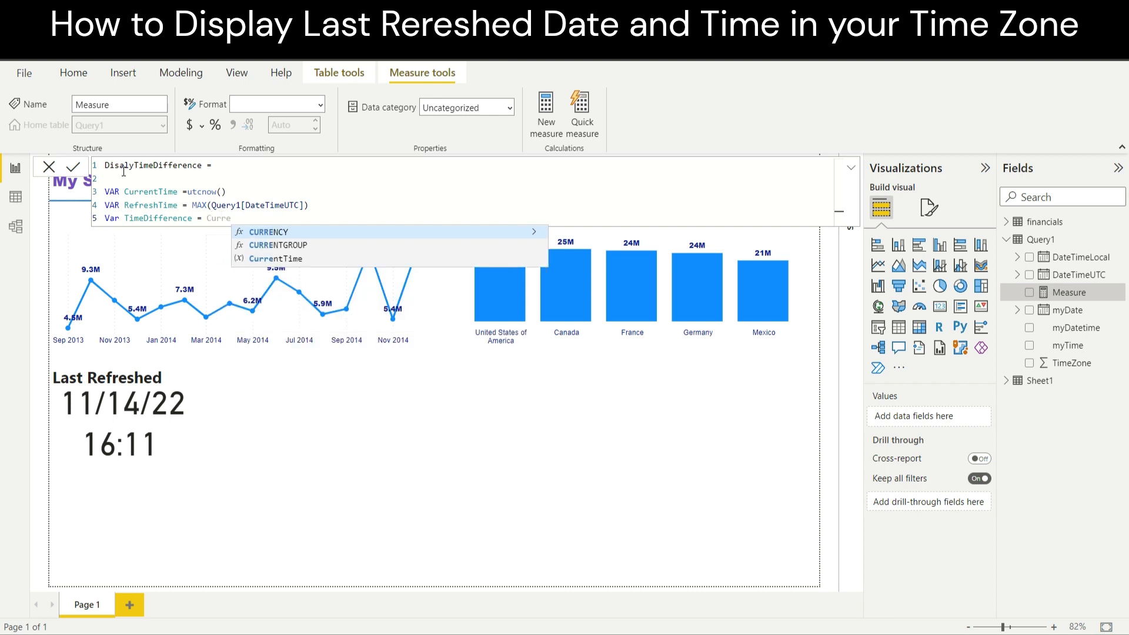
{"action": "type", "text": "ntTime - "}
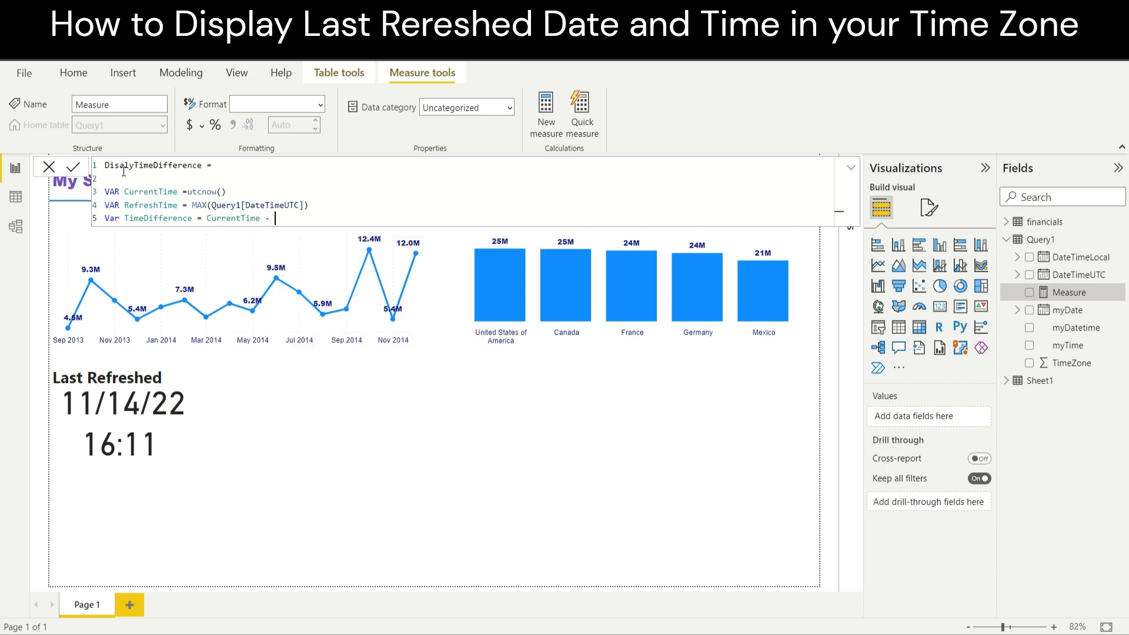
{"action": "type", "text": "RefreshTime"}
{"action": "key", "text": "shift+Return"}
{"action": "key", "text": "shift+Return"}
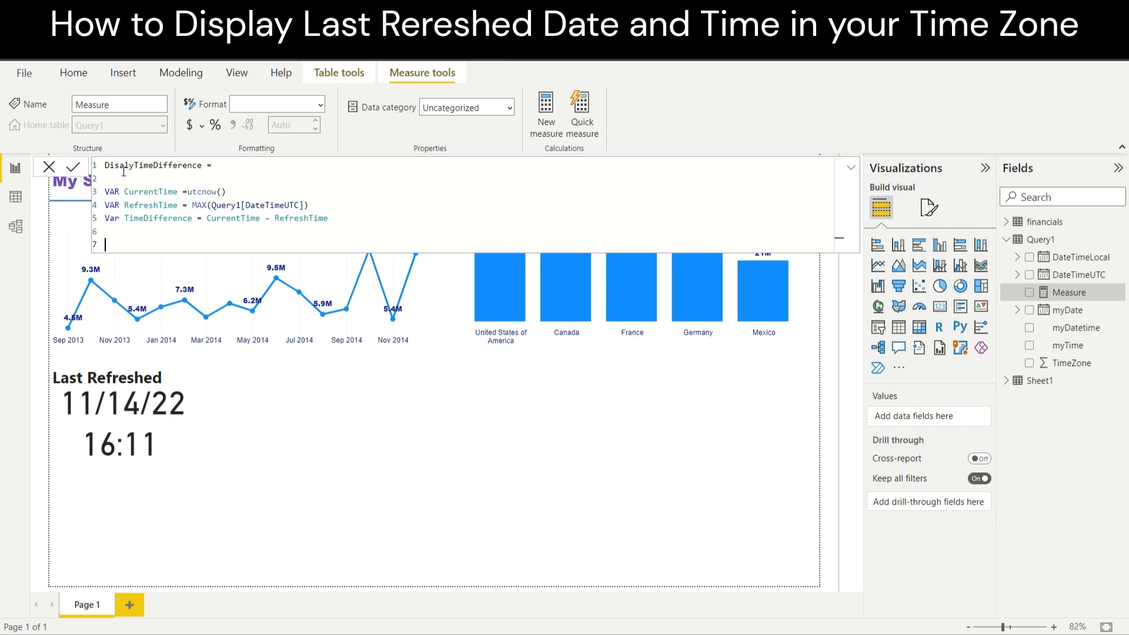
Step: Define the variable DaysDiff as ROUNDDOWN(TimeDifference,0)
{"action": "type", "text": "VAR DaysDiff = ro"}
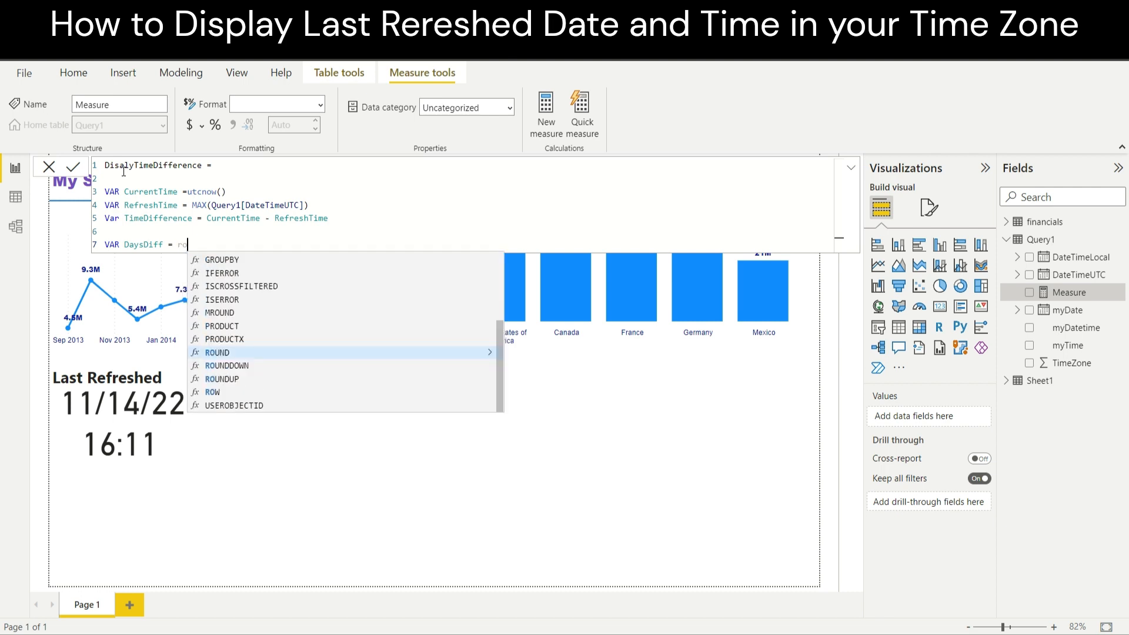
{"action": "type", "text": "un"}
{"action": "key", "text": "Down"}
{"action": "key", "text": "Tab"}
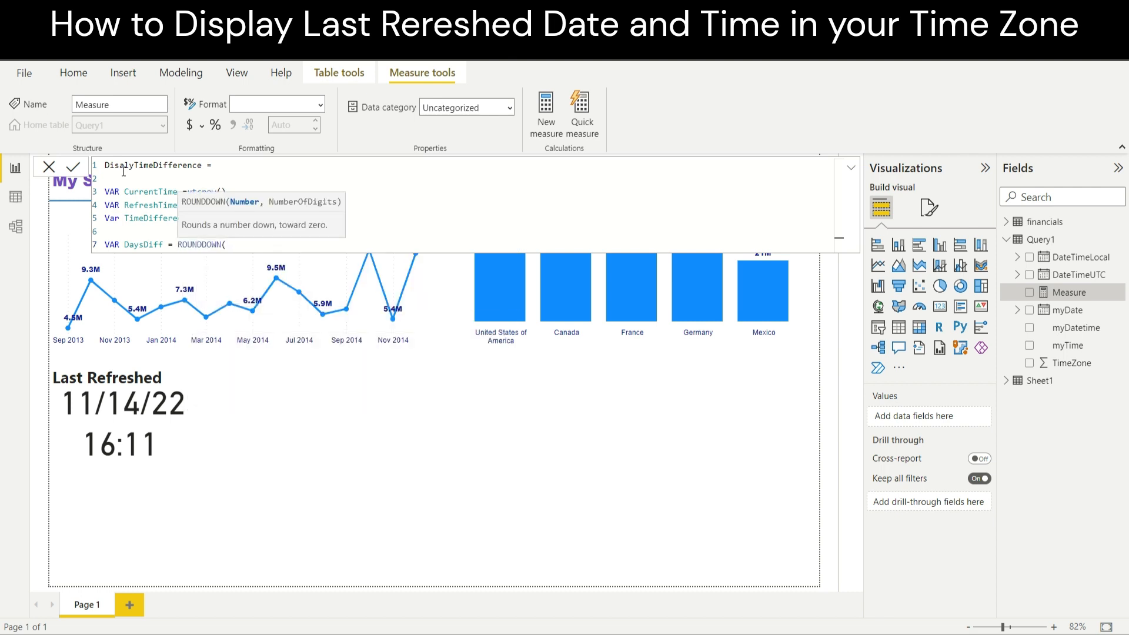
{"action": "type", "text": "TimeDifference"}
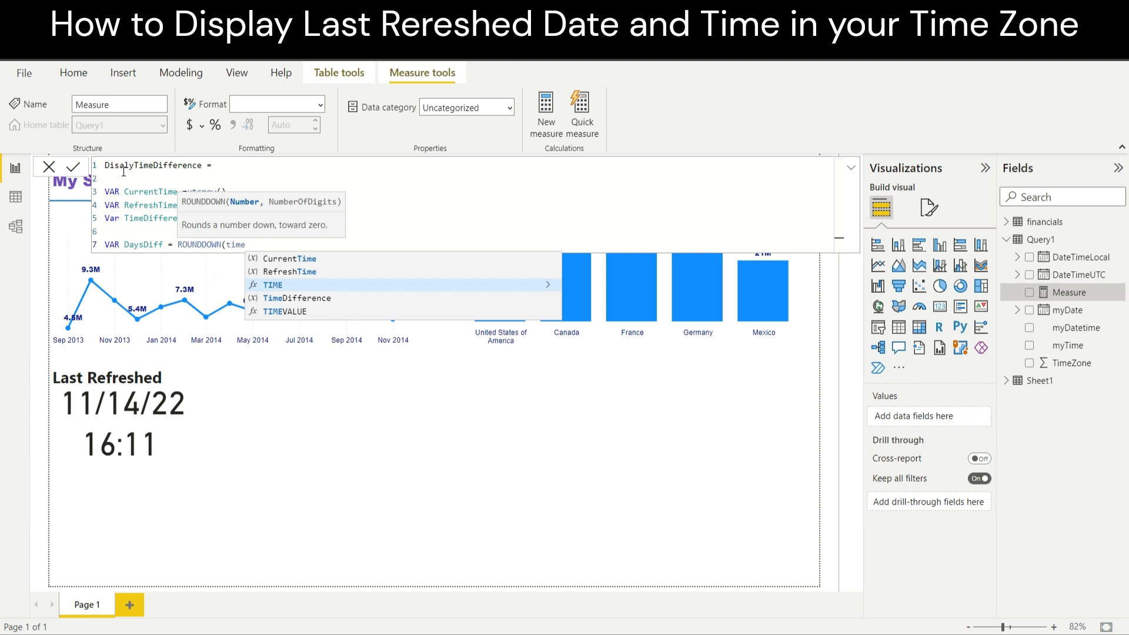
{"action": "type", "text": ",0)"}
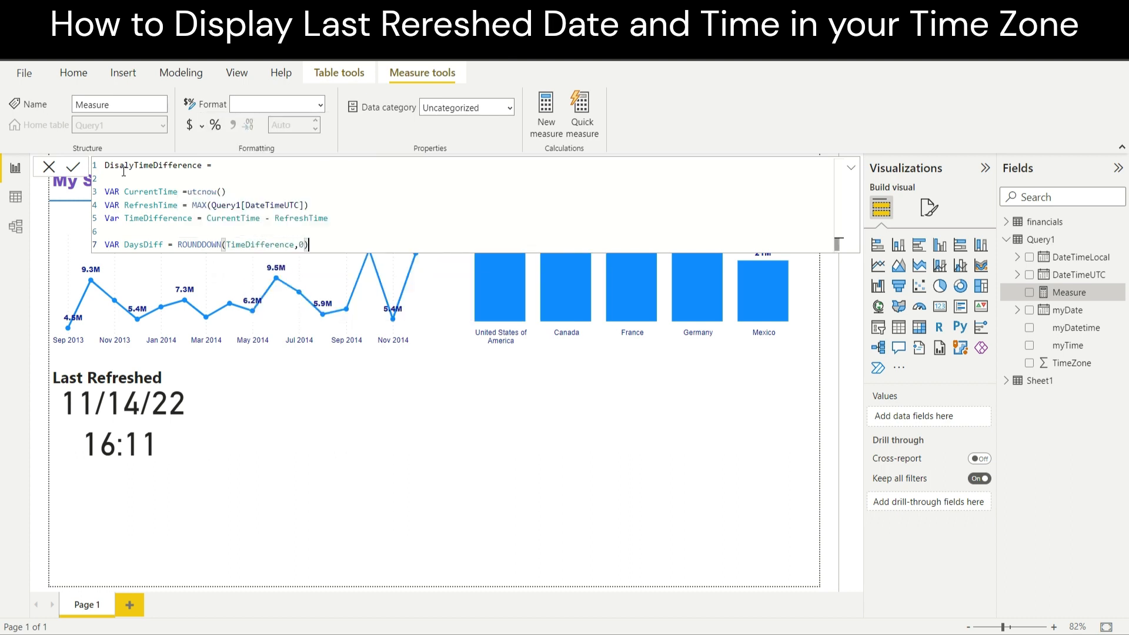
{"action": "key", "text": "shift+Return"}
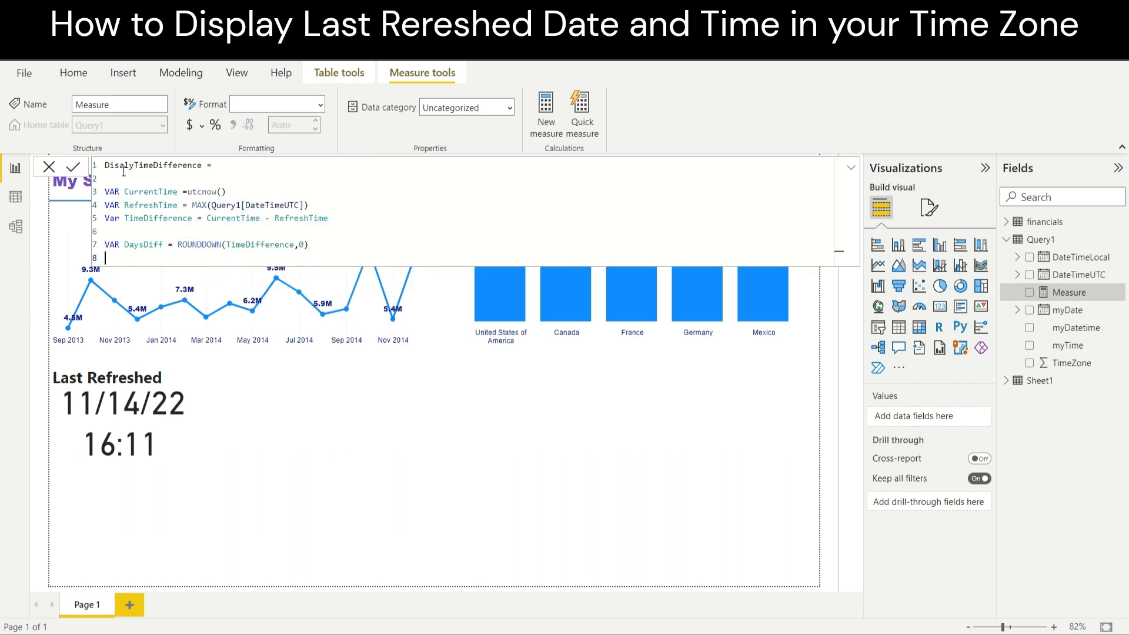
Step: Define the variable HoursDiff as HOUR(TimeDifference-DaysDiff) on the line below DaysDiff
{"action": "type", "text": "Var HoursDiff ="}
{"action": "type", "text": "HOUR("}
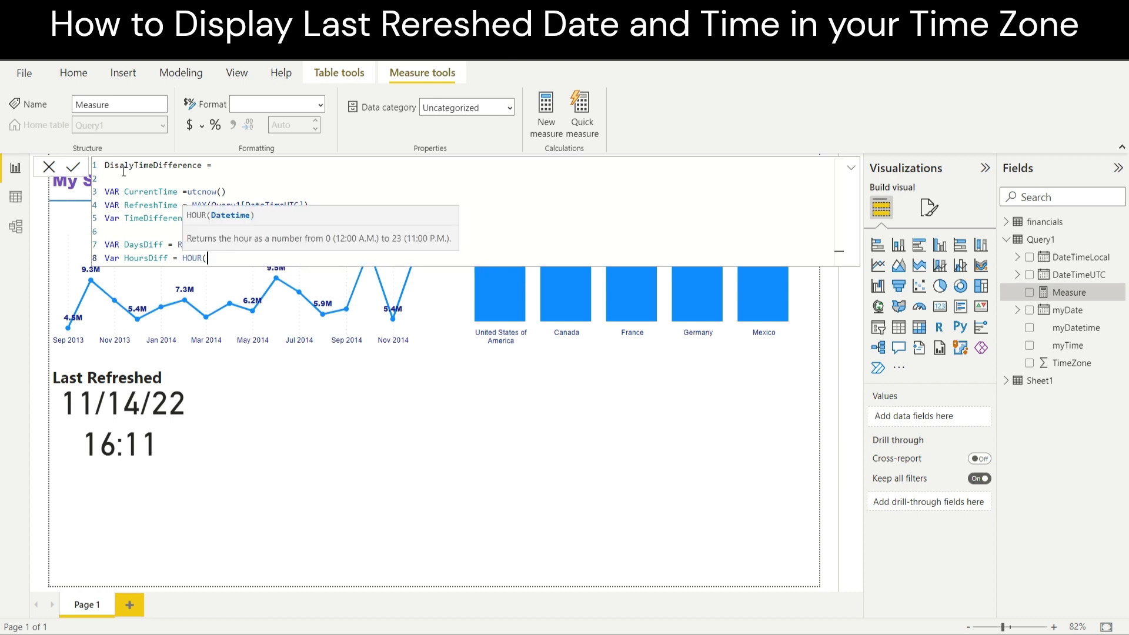
{"action": "type", "text": "time"}
{"action": "key", "text": "Down"}
{"action": "key", "text": "Tab"}
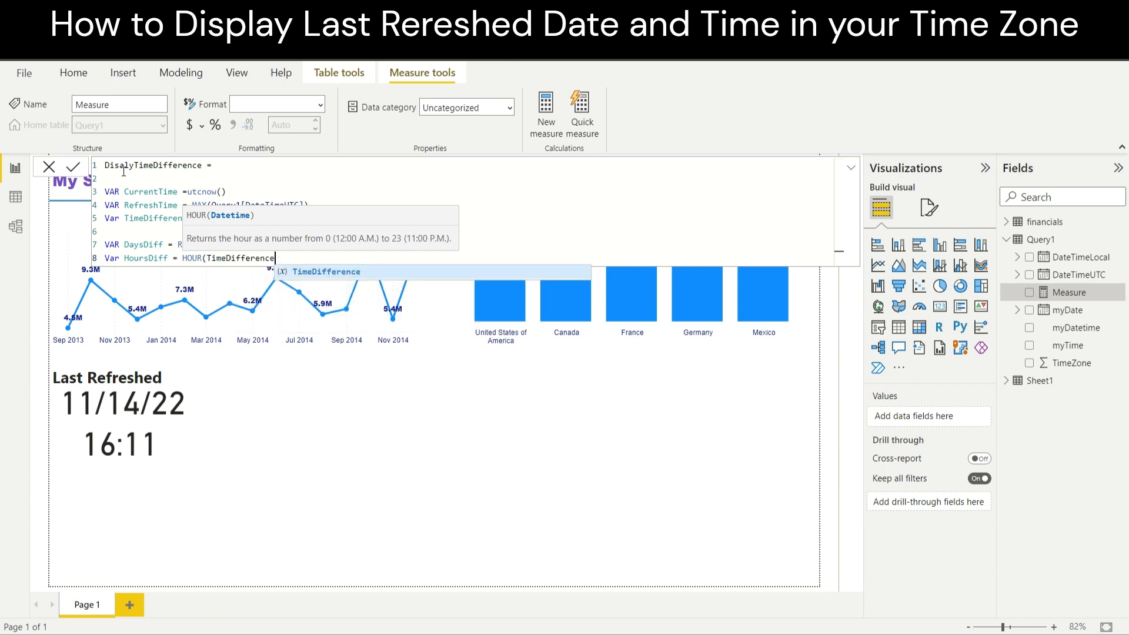
{"action": "type", "text": "-days"}
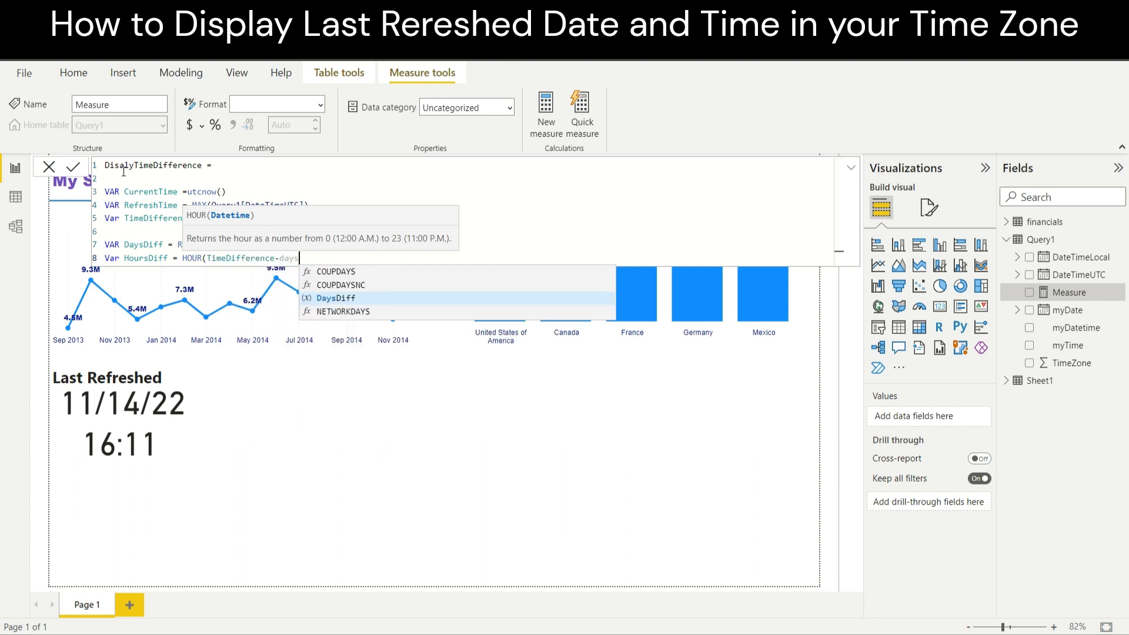
{"action": "type", "text": "D"}
{"action": "key", "text": "Tab"}
{"action": "type", "text": ")"}
{"action": "key", "text": "shift+Return"}
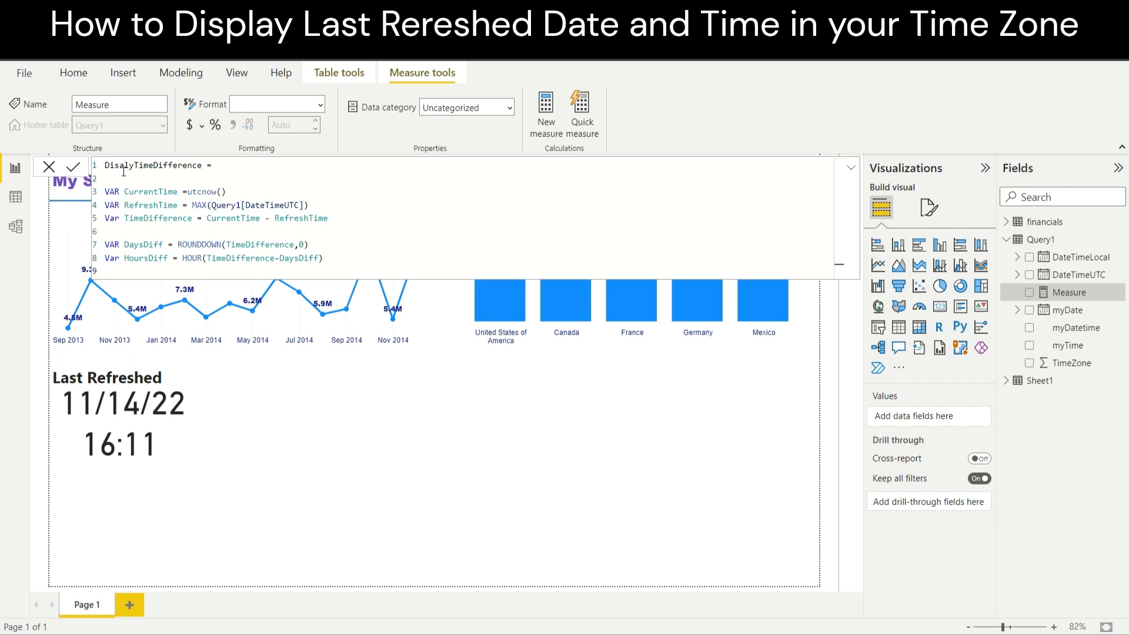
Step: Define the variable MinsDiff as MINUTE(TimeDifference-DaysDiff) on the line below HoursDiff
{"action": "type", "text": "var MinsDiff = MINUTE("}
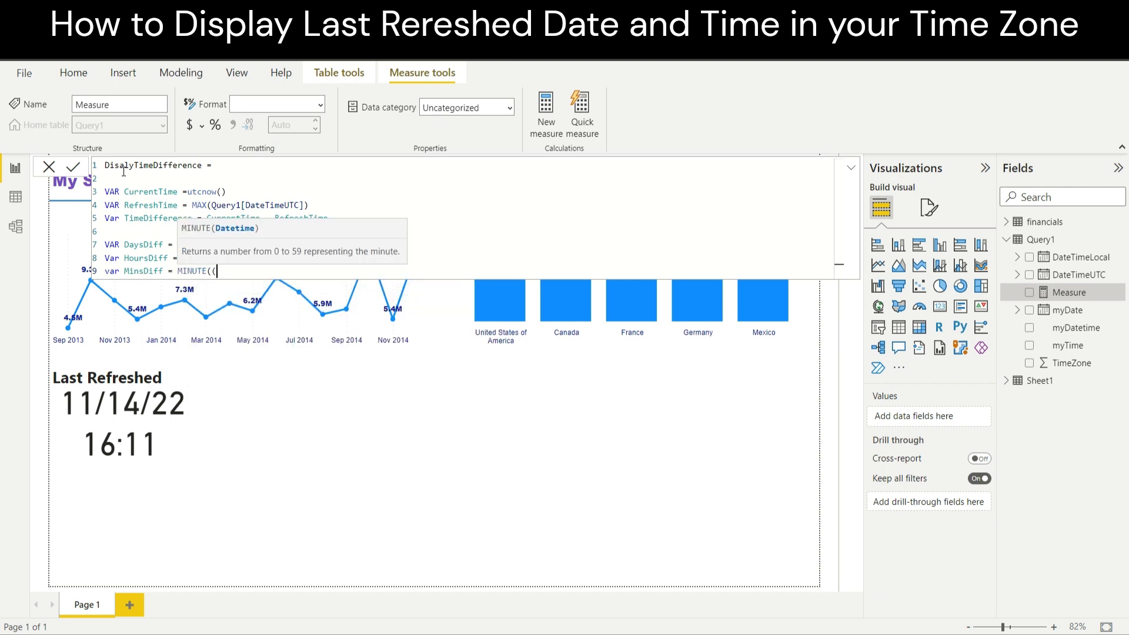
{"action": "type", "text": "timedf"}
{"action": "key", "text": "BackSpace"}
{"action": "key", "text": "Tab"}
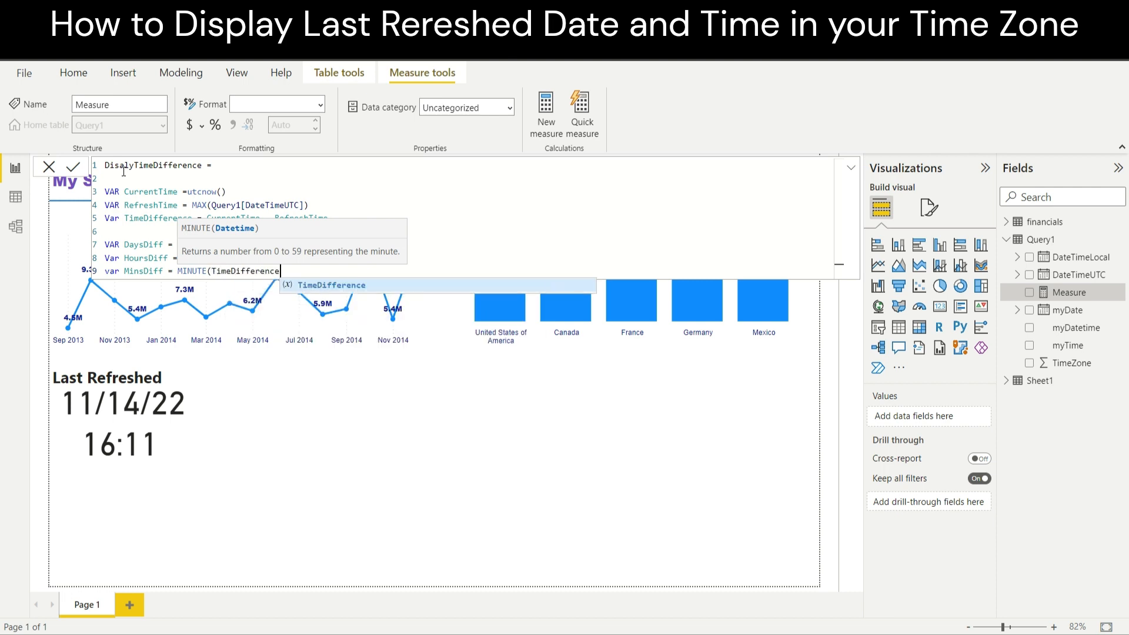
{"action": "type", "text": "-daysdf"}
{"action": "key", "text": "BackSpace"}
{"action": "key", "text": "BackSpace"}
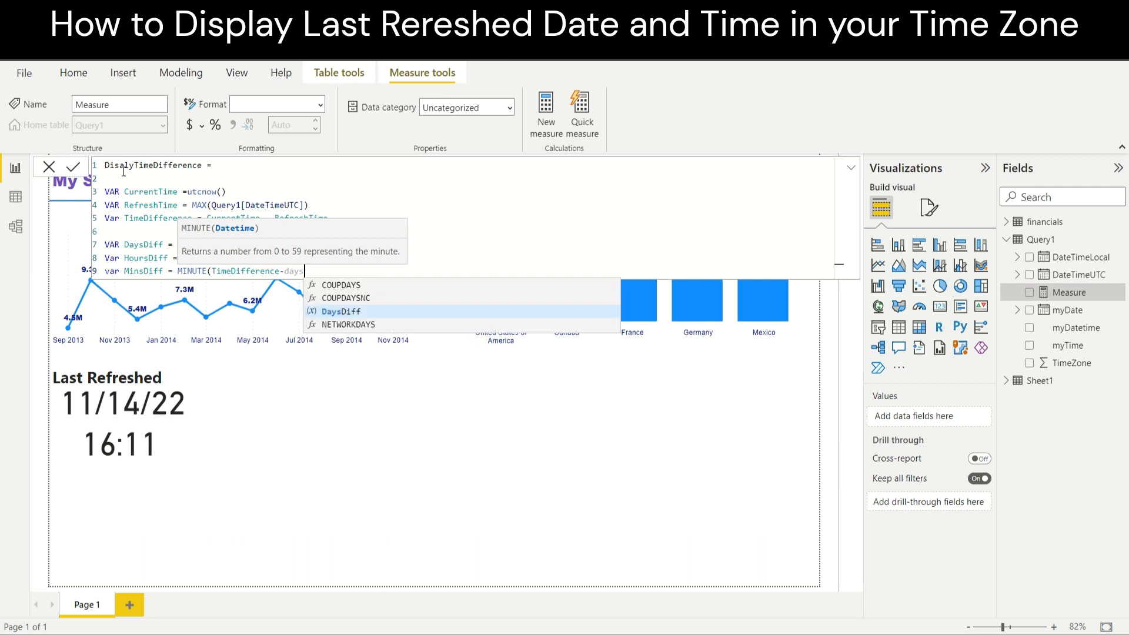
{"action": "type", "text": "diff"}
{"action": "key", "text": "Tab"}
{"action": "type", "text": ")"}
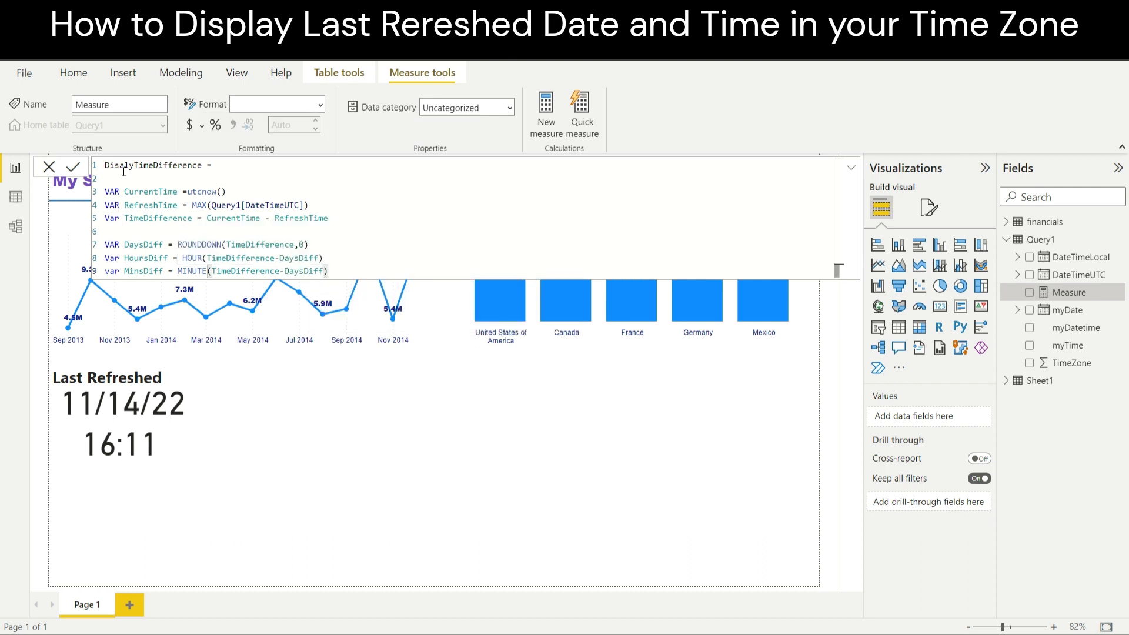
Step: After a blank line, start the variable mylabel with DaysDiff & " days, " &HoursDiff
{"action": "key", "text": "shift+Return"}
{"action": "key", "text": "shift+Return"}
{"action": "type", "text": "VA"}
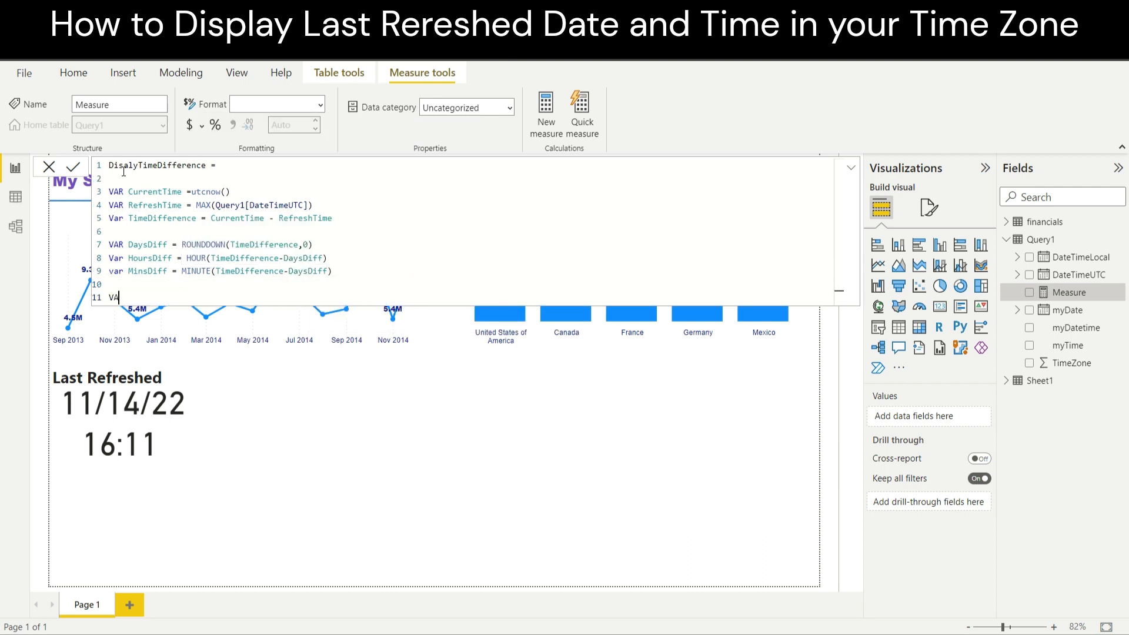
{"action": "type", "text": "R mylabel = Days"}
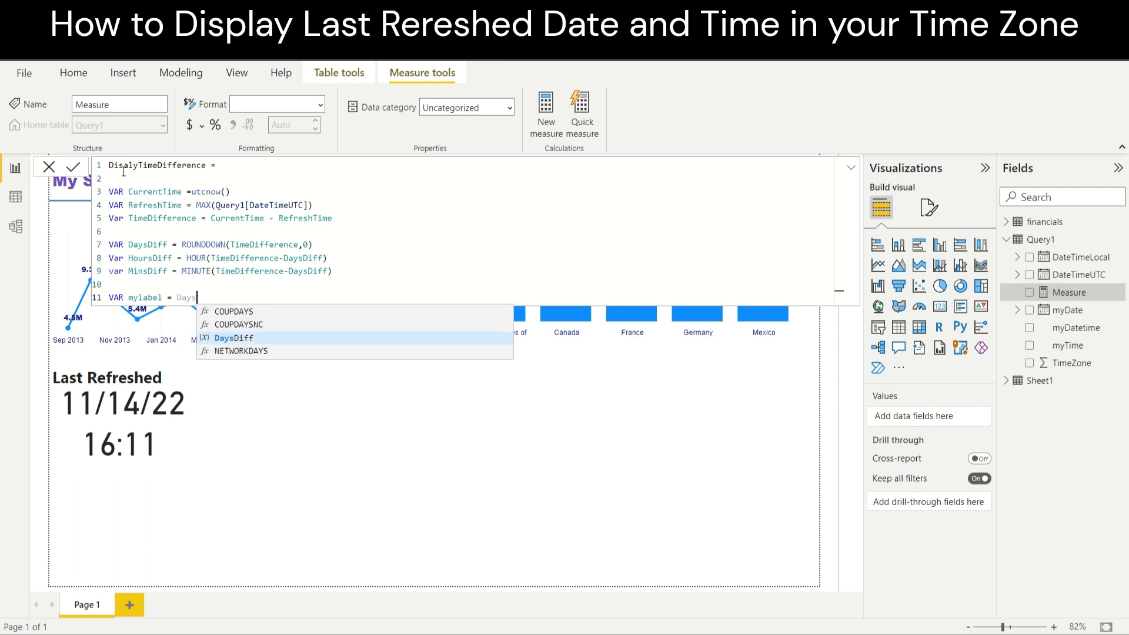
{"action": "key", "text": "Tab"}
{"action": "type", "text": "\""}
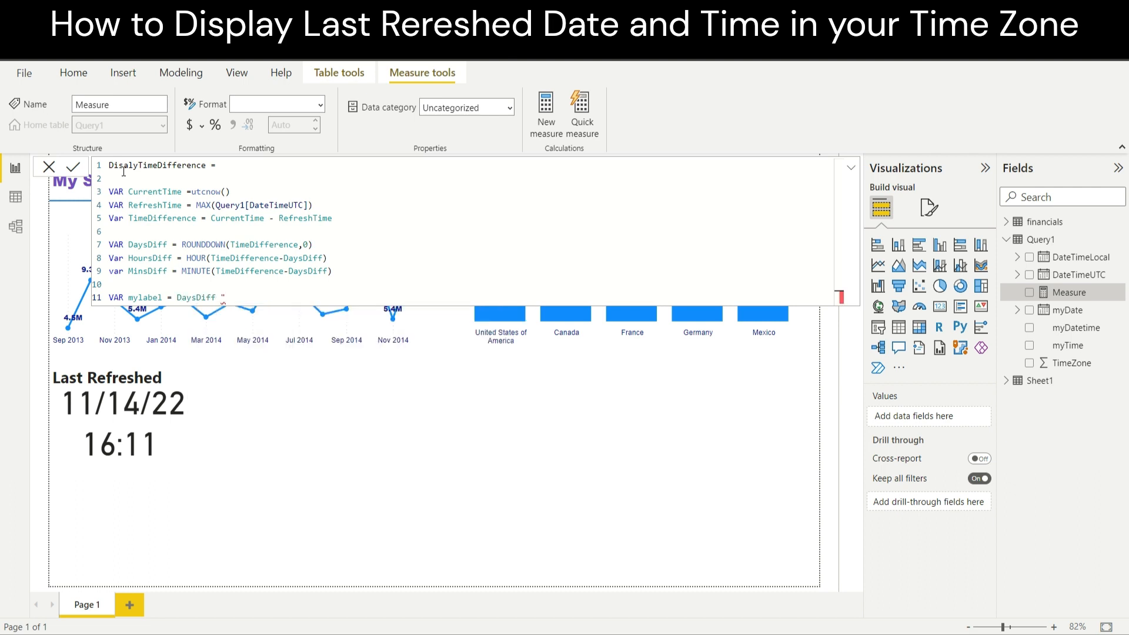
{"action": "key", "text": "BackSpace"}
{"action": "type", "text": "& \" days,\""}
{"action": "key", "text": "BackSpace"}
{"action": "type", "text": "\" &HoursDiff"}
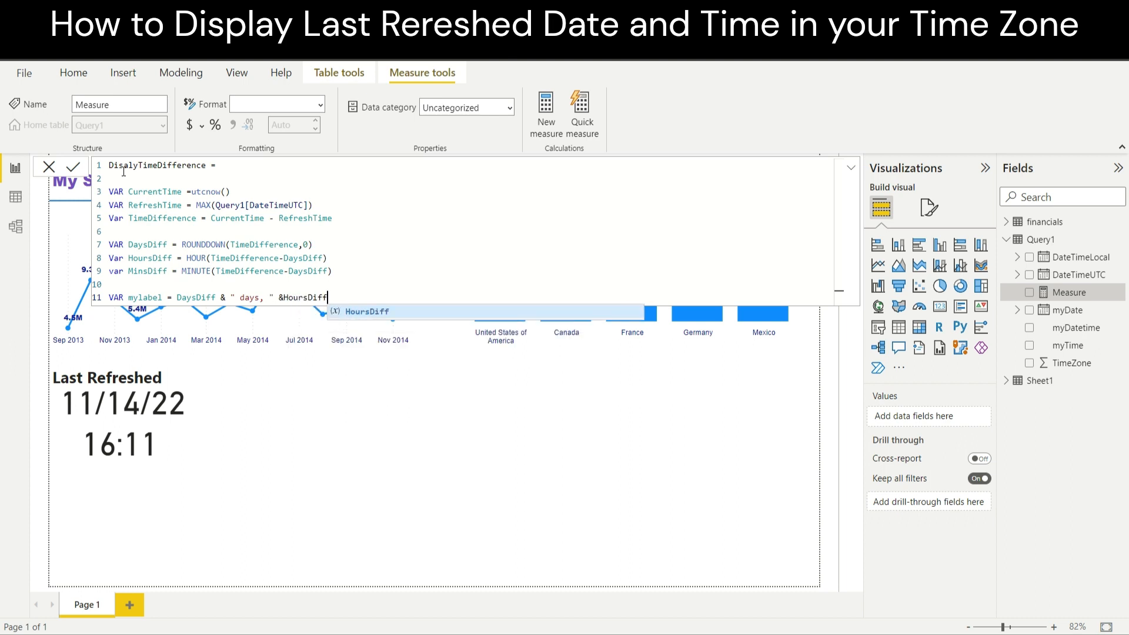
Step: Complete the mylabel expression by appending &" hours, " & MinsDiff &" mins. ago" after HoursDiff
{"action": "type", "text": " \""}
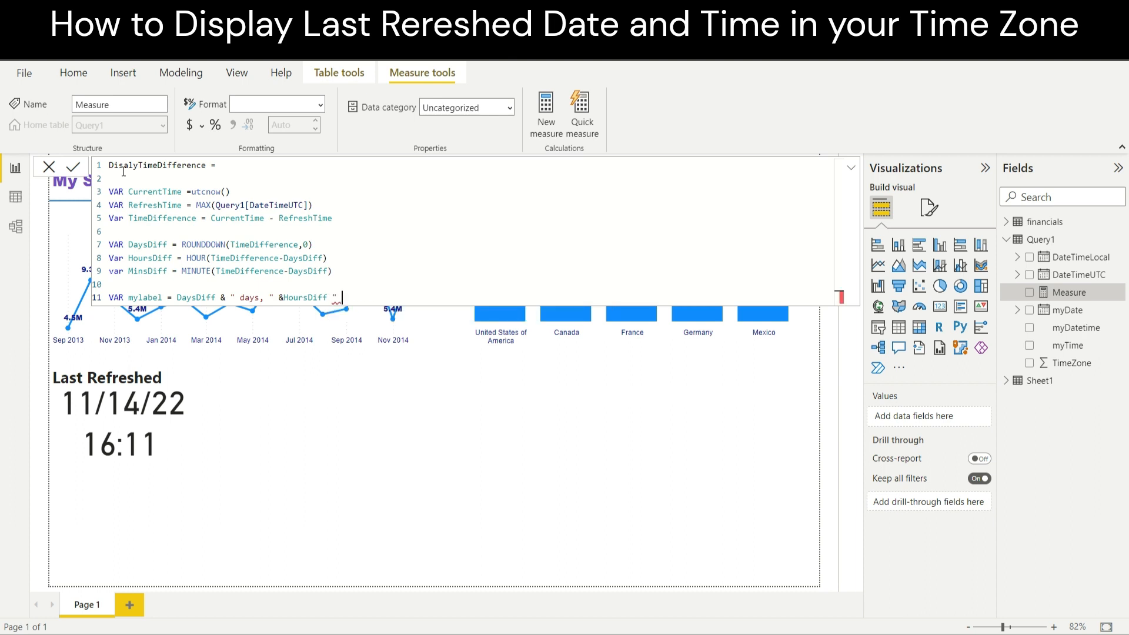
{"action": "key", "text": "BackSpace"}
{"action": "key", "text": "BackSpace"}
{"action": "type", "text": "&\" hours, \" & min"}
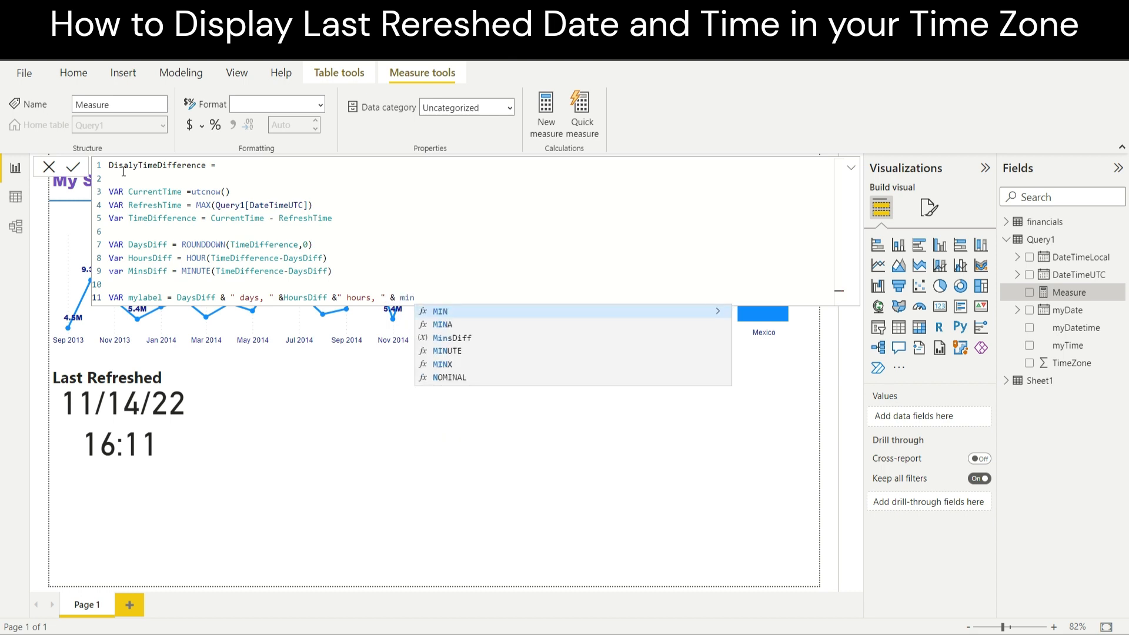
{"action": "type", "text": "sDiff "}
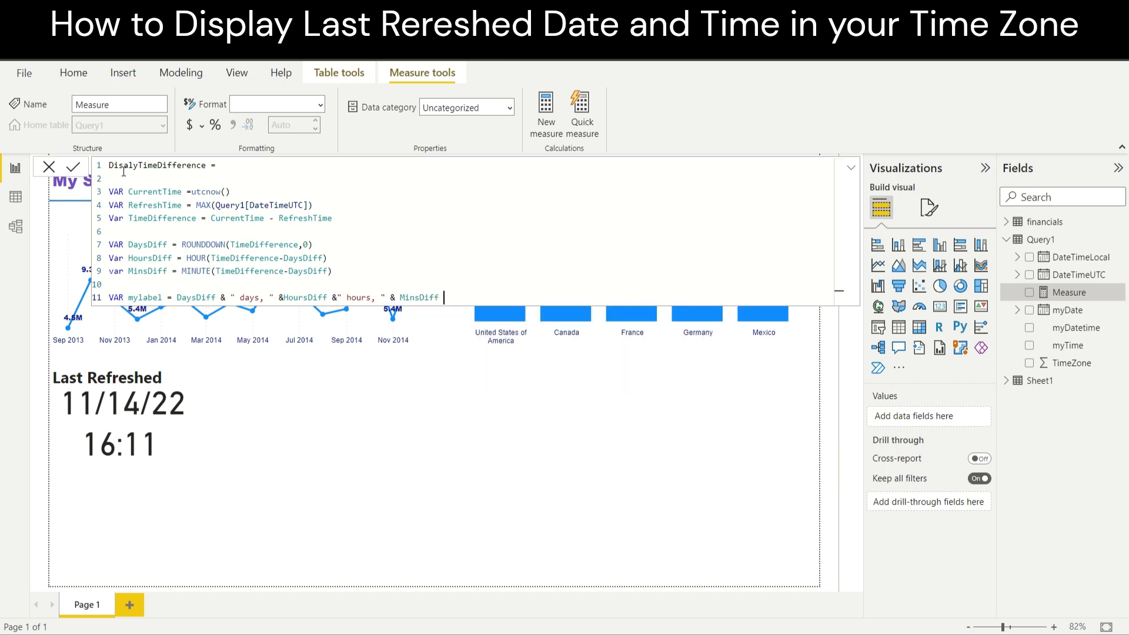
{"action": "type", "text": "&\" mins. ago\""}
Step: After a blank line, return mylabel as the measure's result, commit the formula and go back to the report canvas
{"action": "key", "text": "shift+Return"}
{"action": "key", "text": "shift+Return"}
{"action": "type", "text": "RE"}
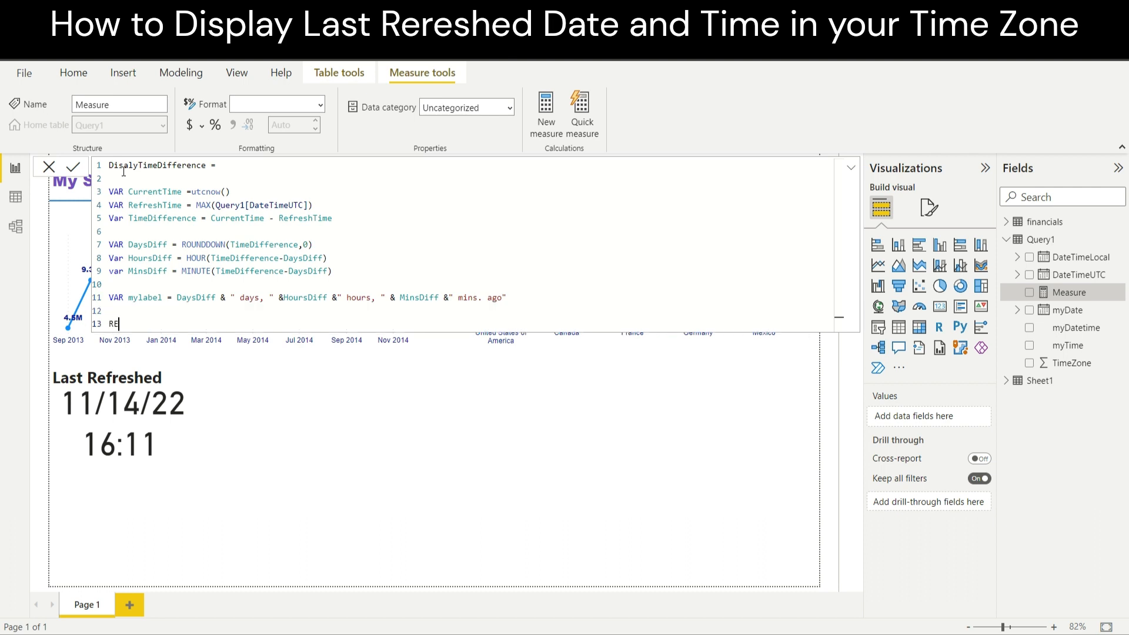
{"action": "type", "text": "turn mylabel"}
{"action": "key", "text": "Return"}
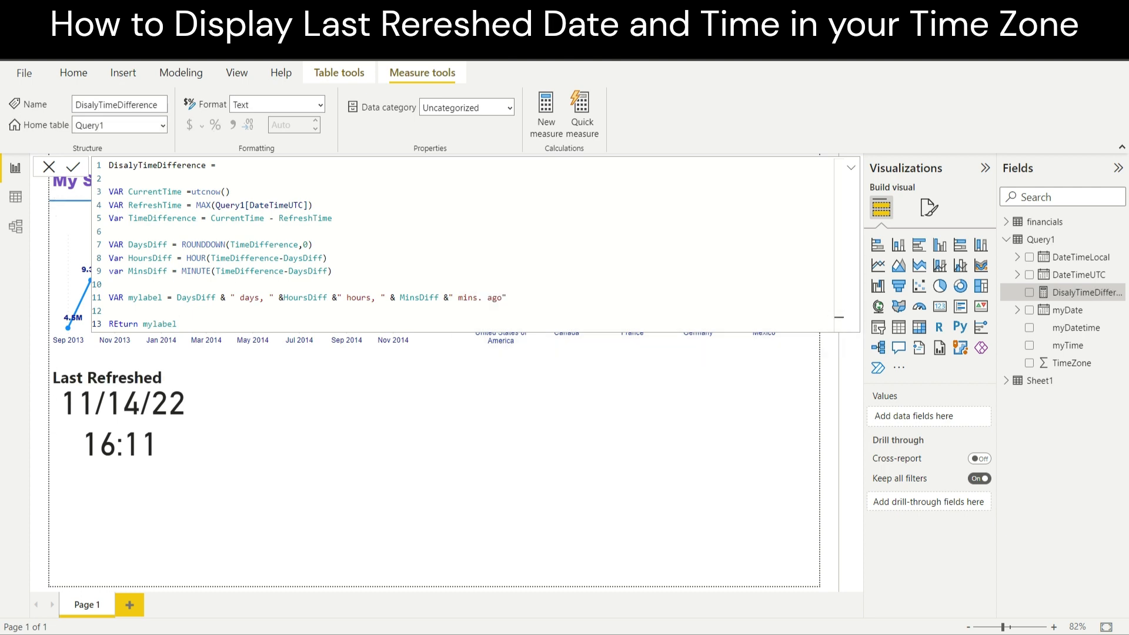
{"action": "left_click", "coordinate": [464, 422]}
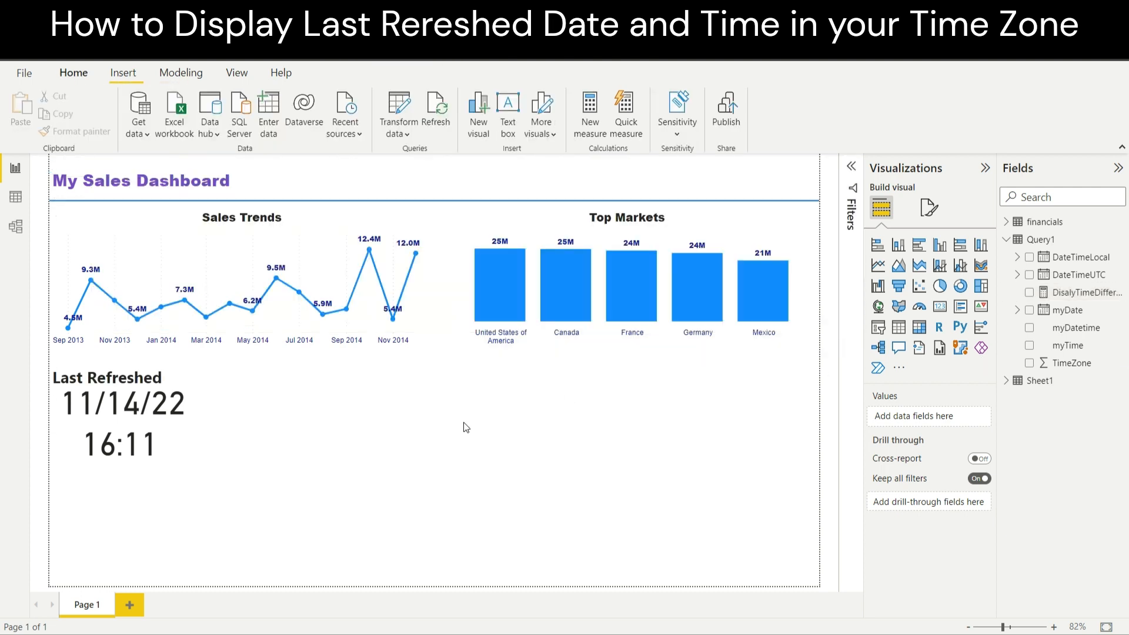
Step: Duplicate the Last Refreshed text box together with the date card, place the copies below the Top Markets chart and select the copied card
{"action": "left_click", "coordinate": [68, 376]}
{"action": "left_click", "coordinate": [118, 415]}
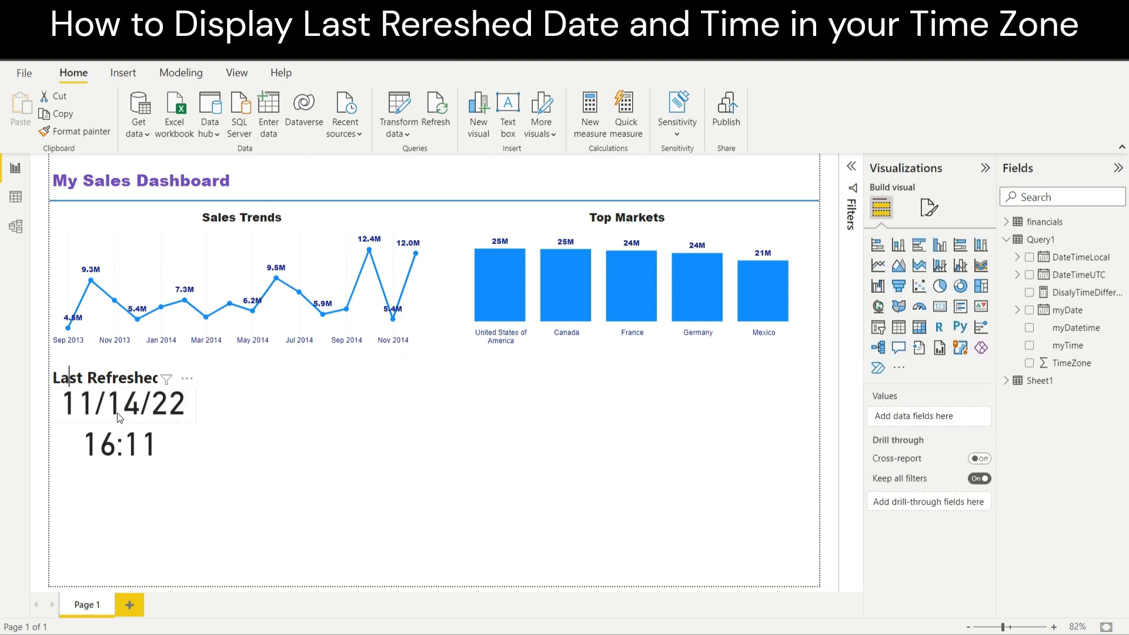
{"action": "left_click", "coordinate": [117, 413]}
{"action": "left_click", "coordinate": [118, 412]}
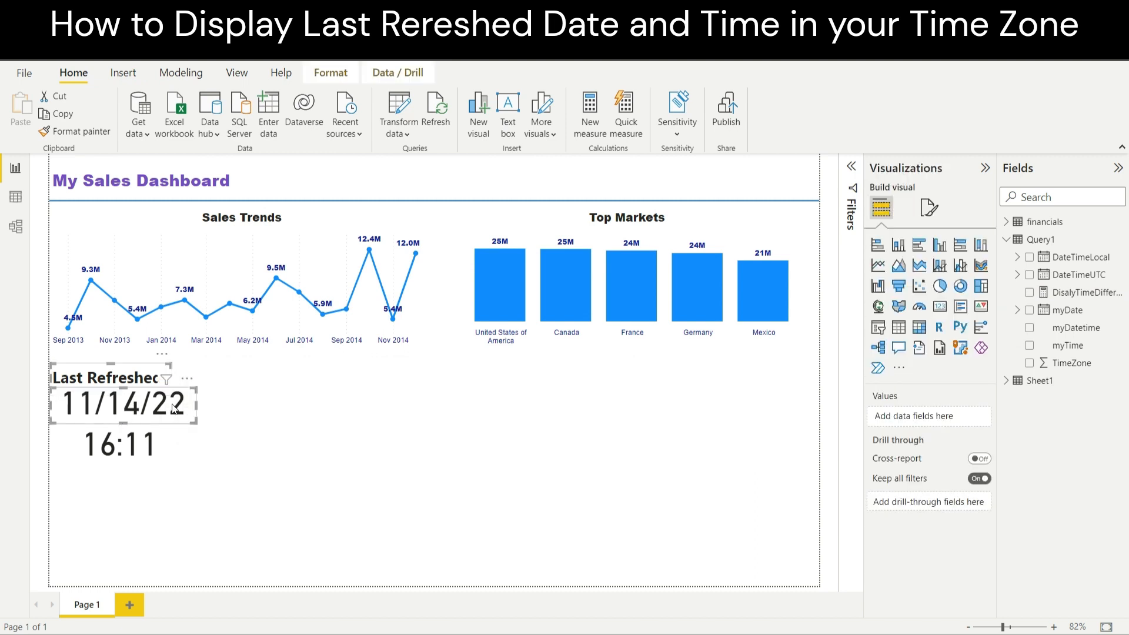
{"action": "left_click", "coordinate": [381, 409]}
{"action": "key", "text": "ctrl+v"}
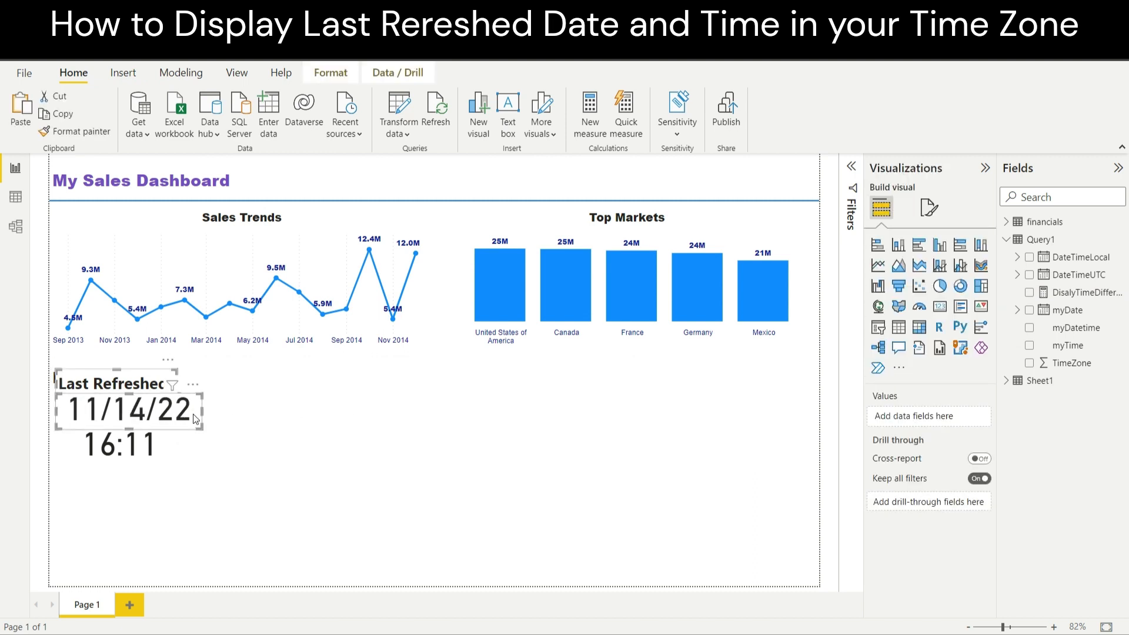
{"action": "left_click_drag", "start_coordinate": [135, 411], "coordinate": [623, 423]}
{"action": "left_click", "coordinate": [617, 448]}
{"action": "left_click", "coordinate": [612, 424]}
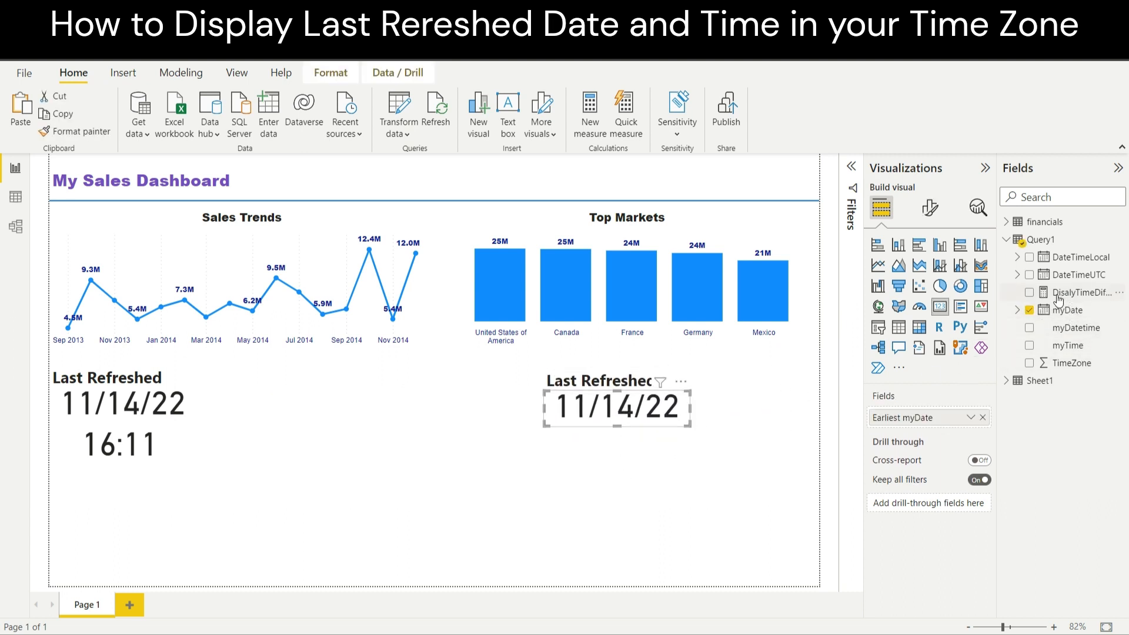
Step: Widen the copied date card towards the middle of the page and replace its myDate field with the DisalyTimeDifference measure
{"action": "left_click_drag", "start_coordinate": [1058, 296], "coordinate": [640, 421]}
{"action": "left_click_drag", "start_coordinate": [542, 410], "coordinate": [402, 419]}
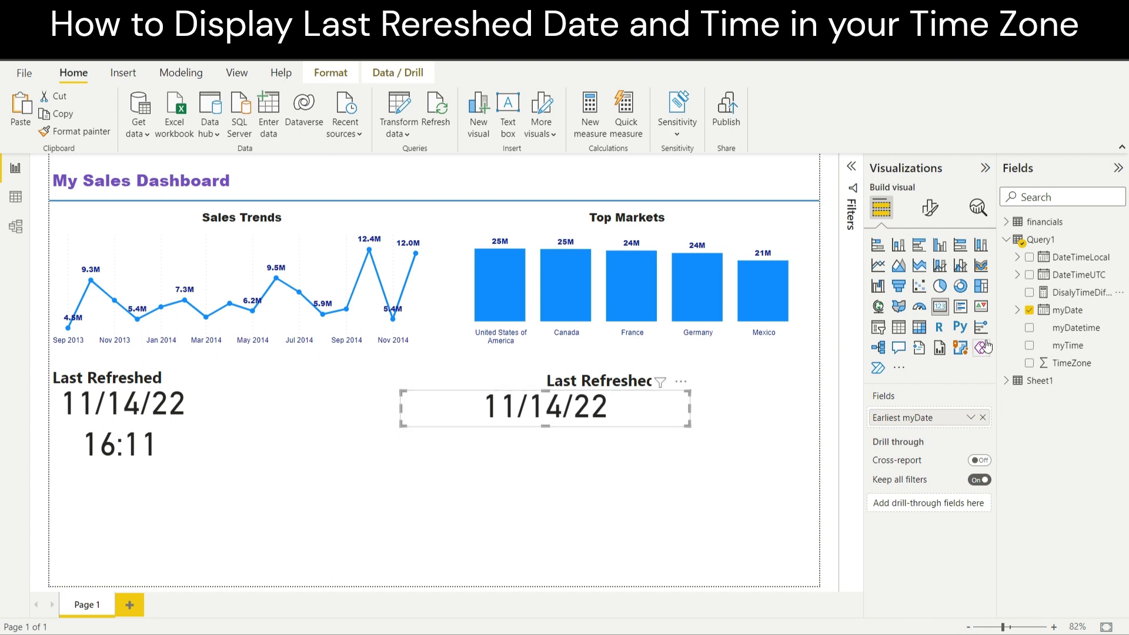
{"action": "left_click", "coordinate": [1029, 309]}
{"action": "left_click", "coordinate": [1030, 293]}
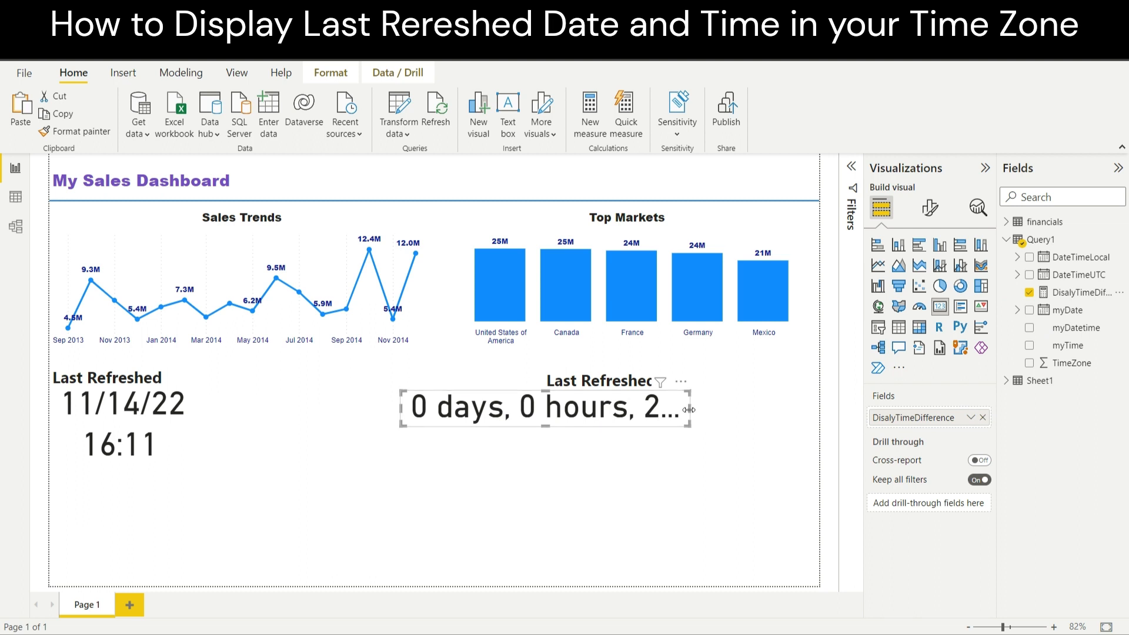
Step: Extend the elapsed-time card to the page's right edge and further left so its full text fits, then deselect it
{"action": "left_click_drag", "start_coordinate": [689, 408], "coordinate": [820, 408]}
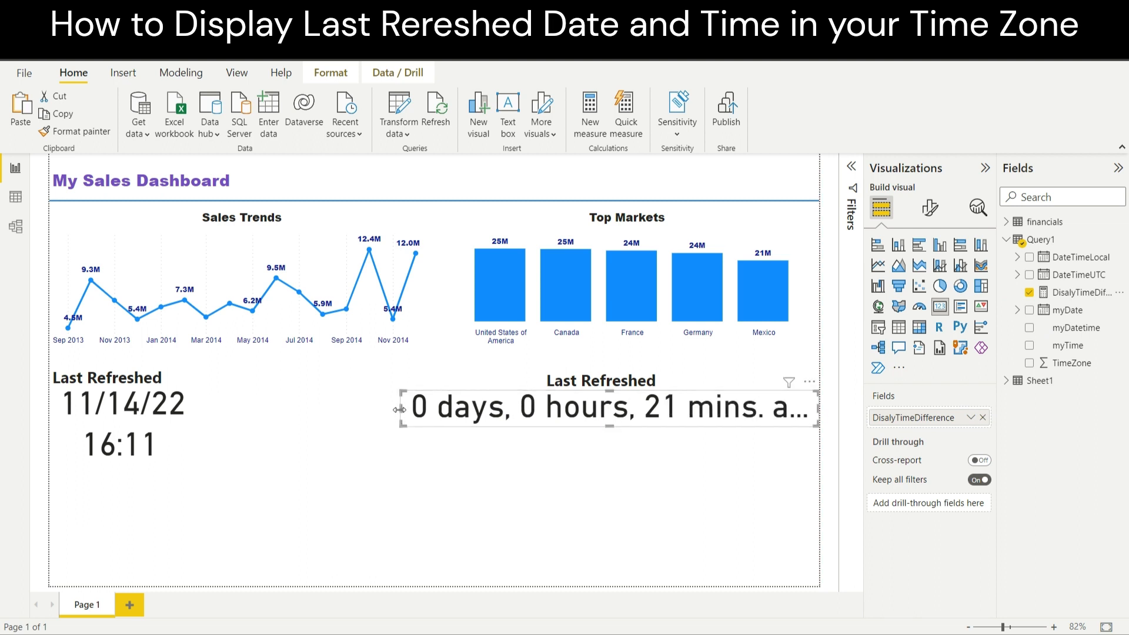
{"action": "left_click_drag", "start_coordinate": [400, 410], "coordinate": [306, 410]}
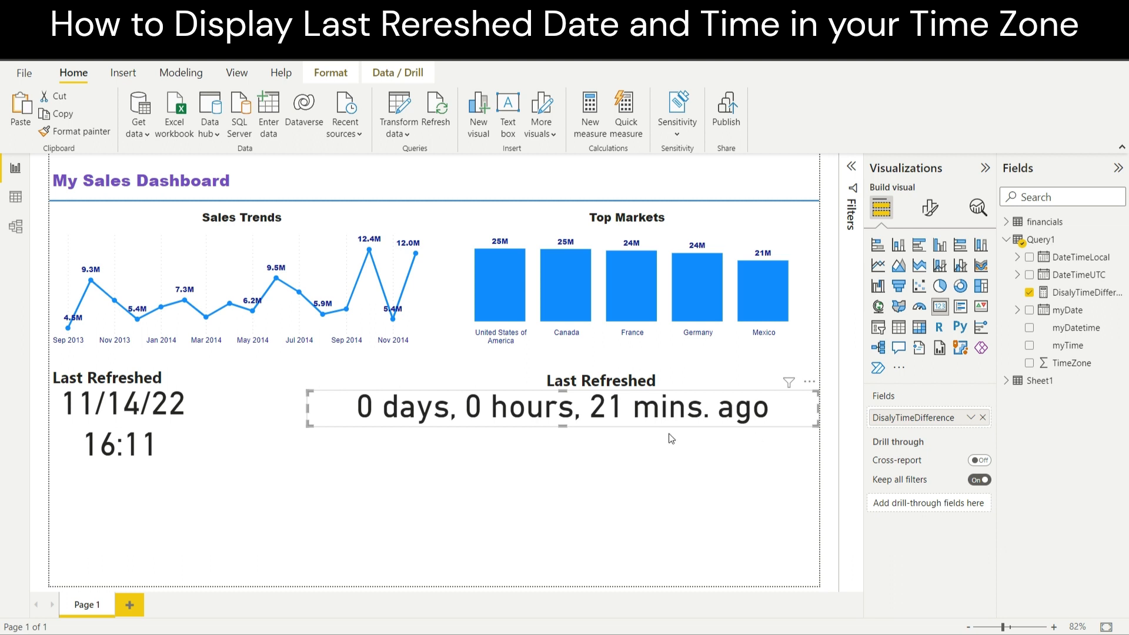
{"action": "left_click", "coordinate": [666, 516]}
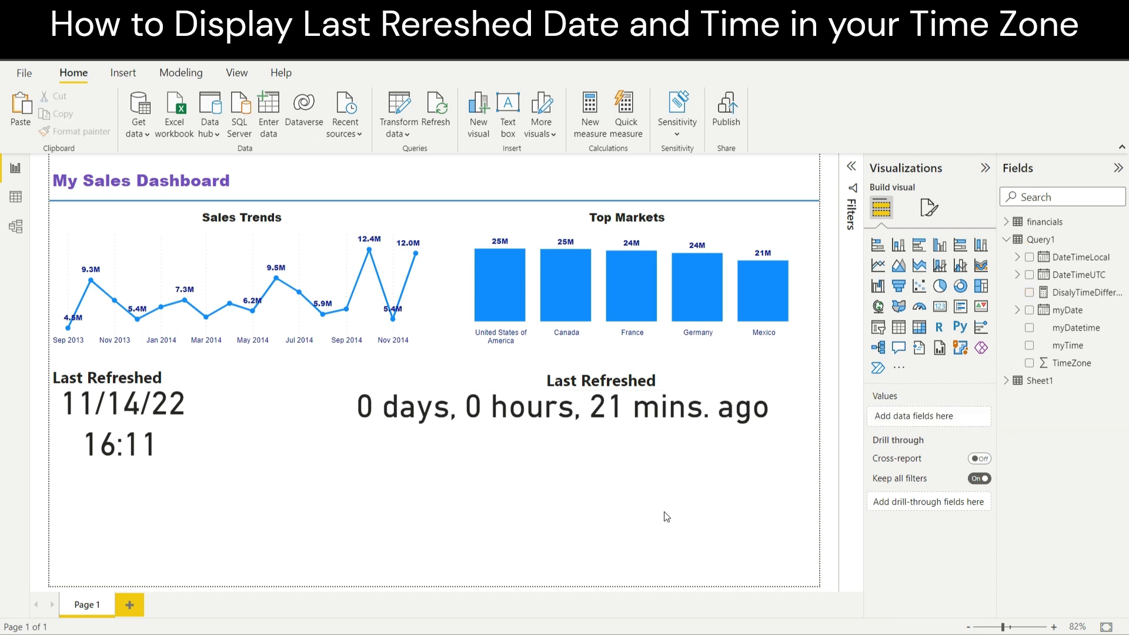